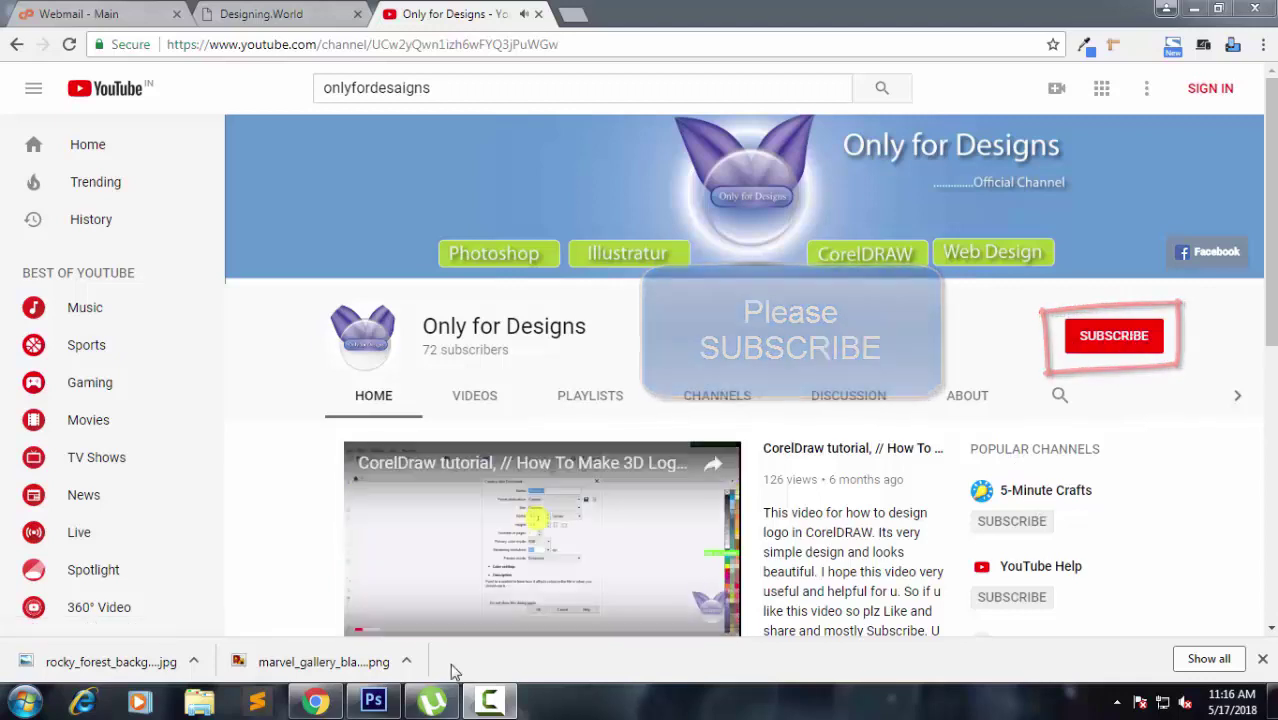
# - Switch from the YouTube channel page to Photoshop using the taskbar
pyautogui.click(373, 700)
# - Create Untitled-1, a white 16 × 12 inch document at 72 ppi
pyautogui.click(52, 12)
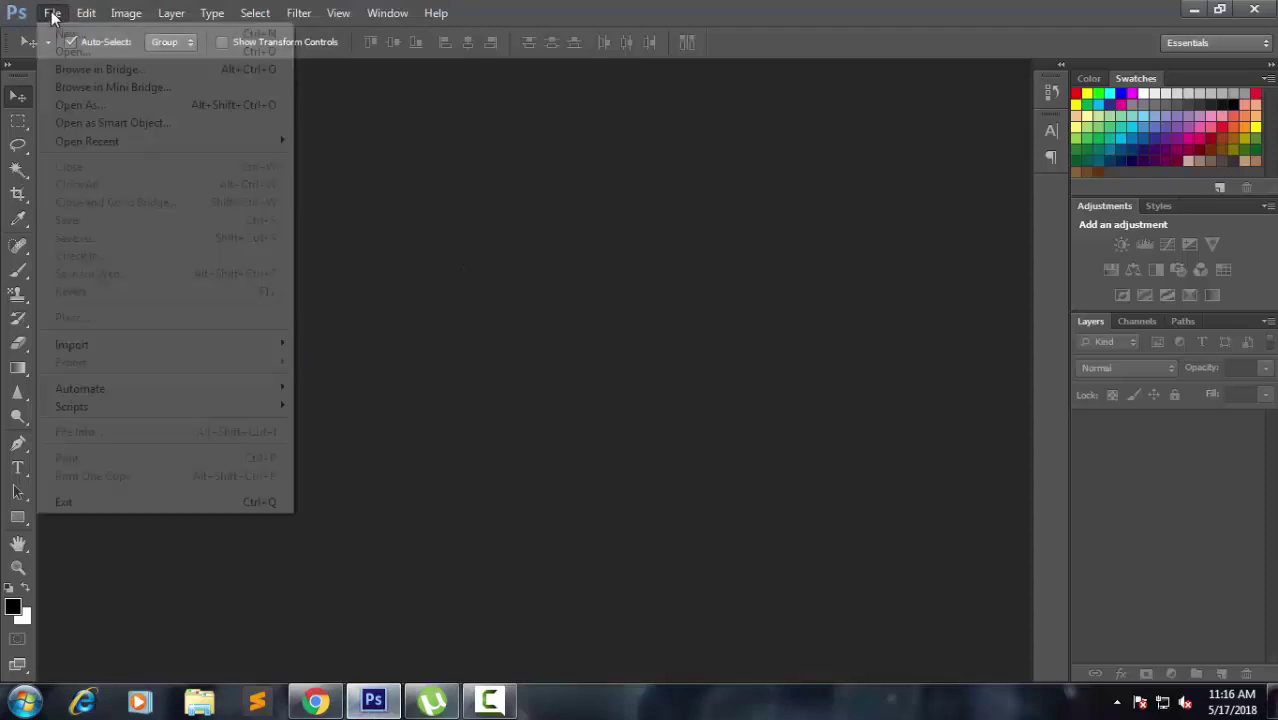
pyautogui.click(57, 34)
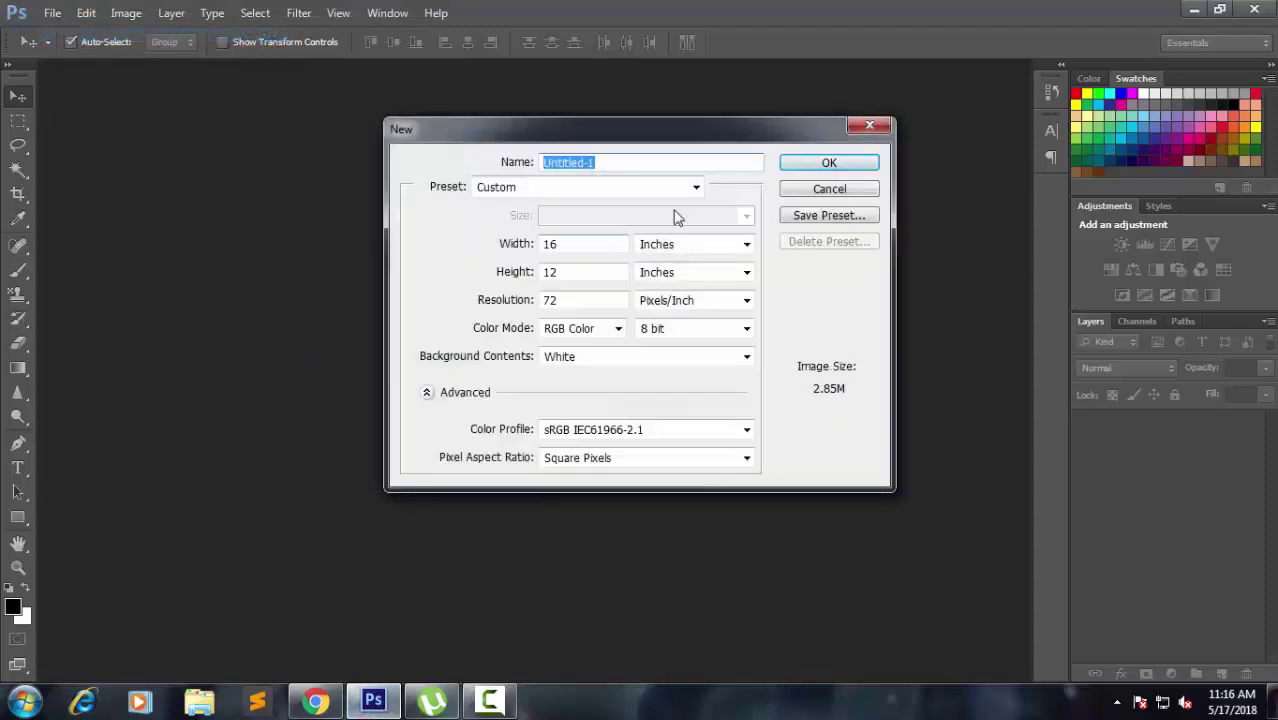
pyautogui.click(829, 163)
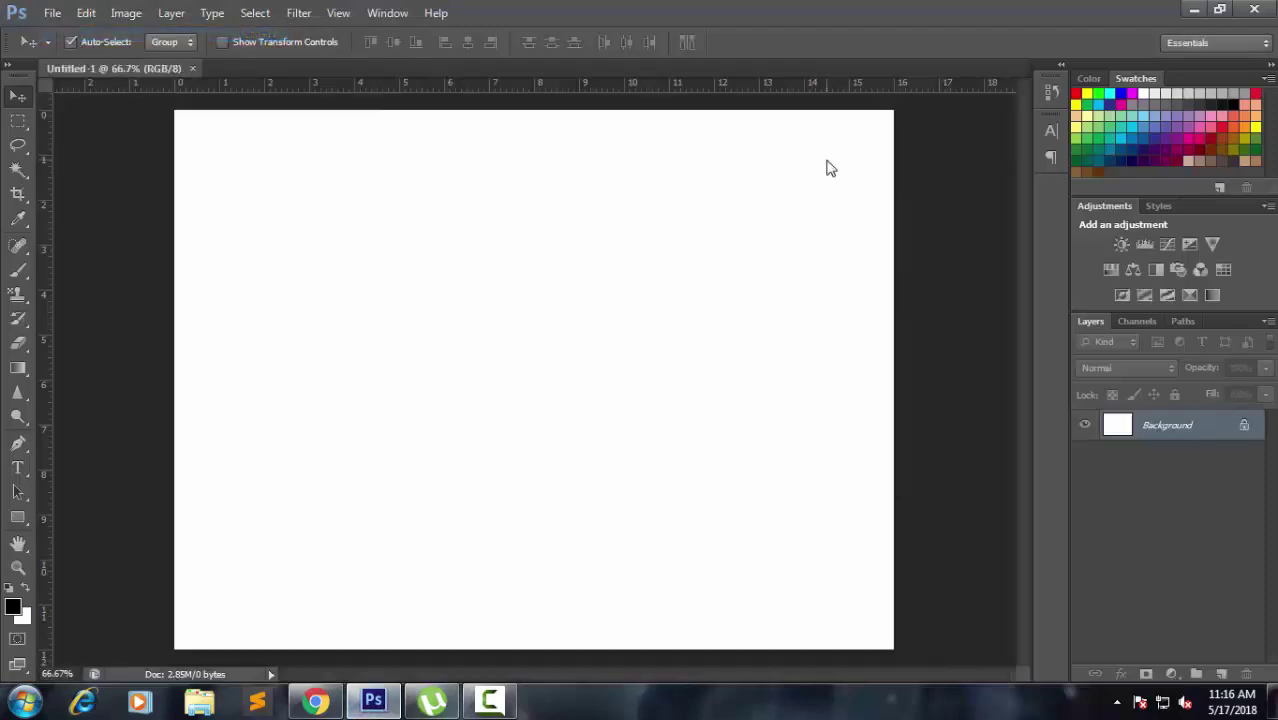
pyautogui.click(1174, 676)
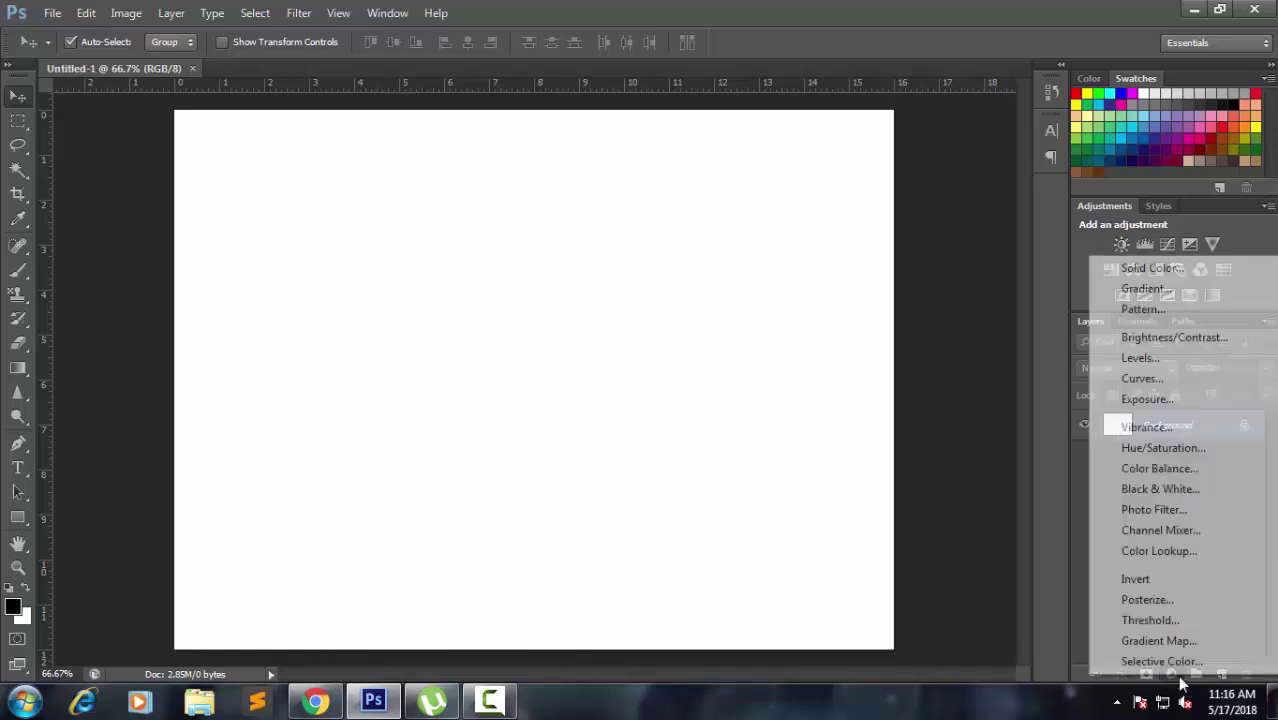
# - Add a reversed radial Gradient fill layer scaled to about 347%
pyautogui.click(1155, 287)
pyautogui.click(813, 224)
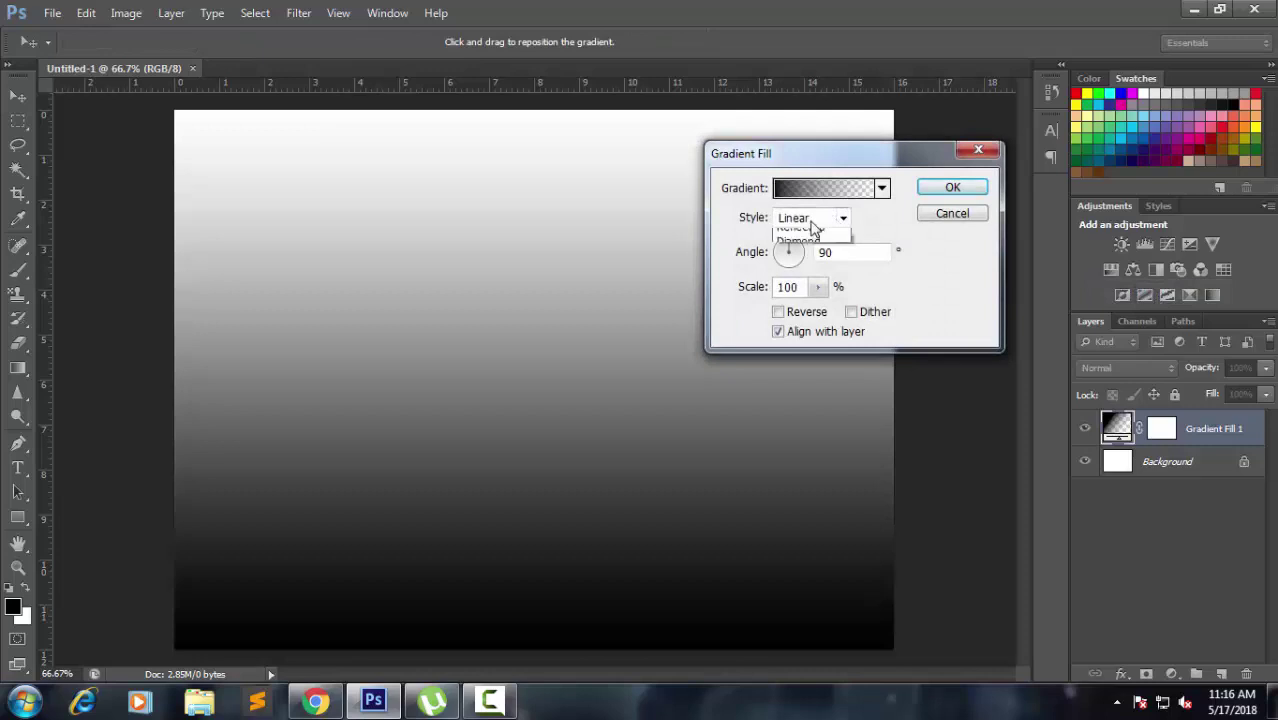
pyautogui.click(805, 251)
pyautogui.click(800, 315)
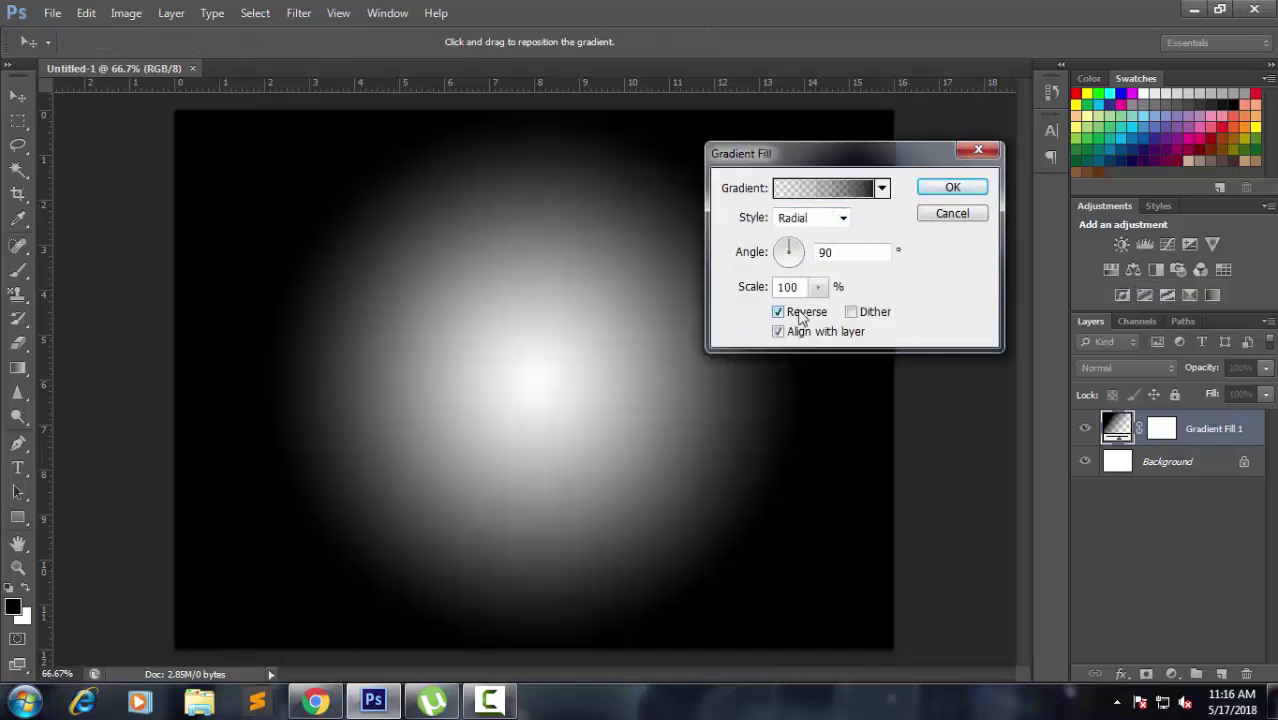
pyautogui.moveTo(818, 287); pyautogui.dragTo(843, 315)
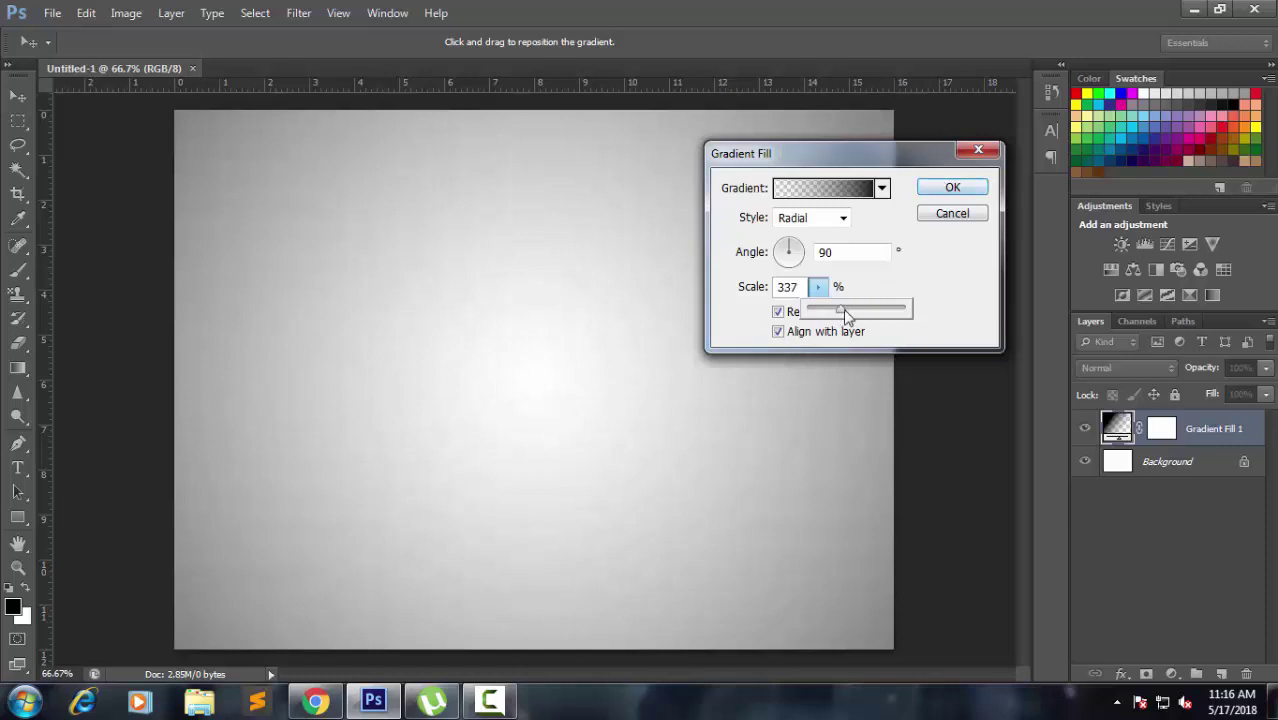
pyautogui.moveTo(845, 316); pyautogui.dragTo(841, 318)
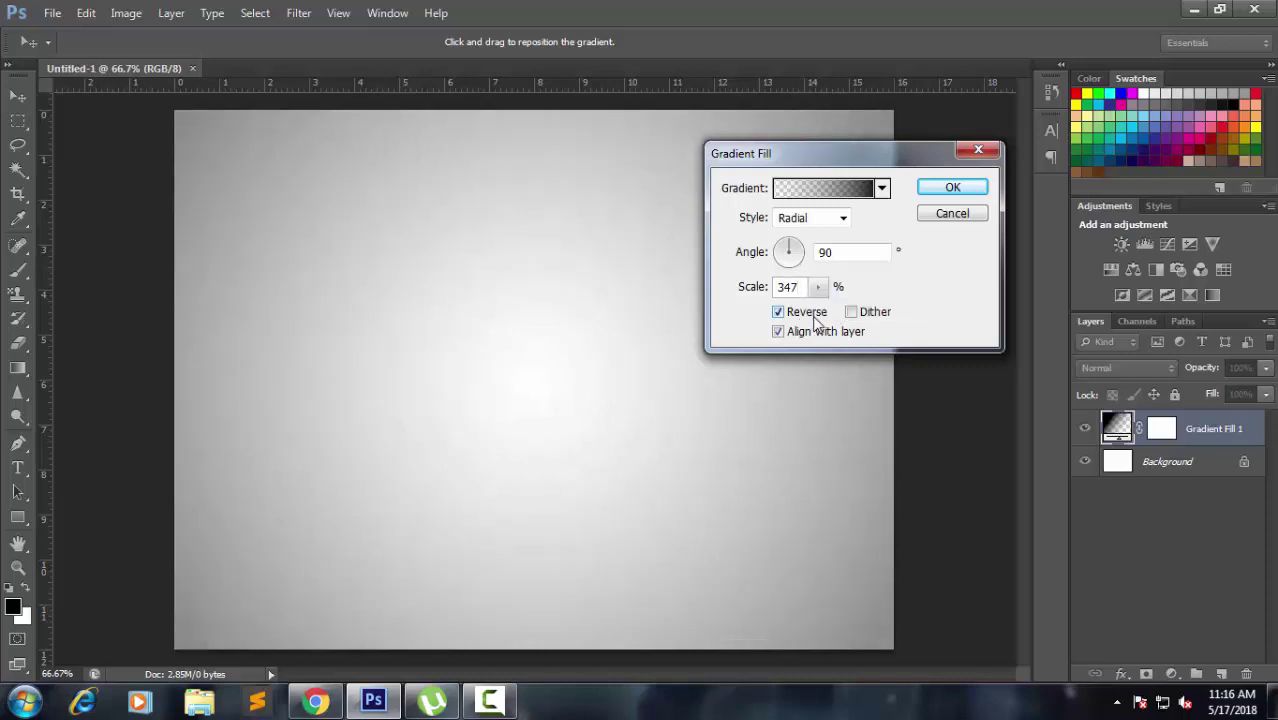
pyautogui.press('BackSpace')
pyautogui.click(962, 190)
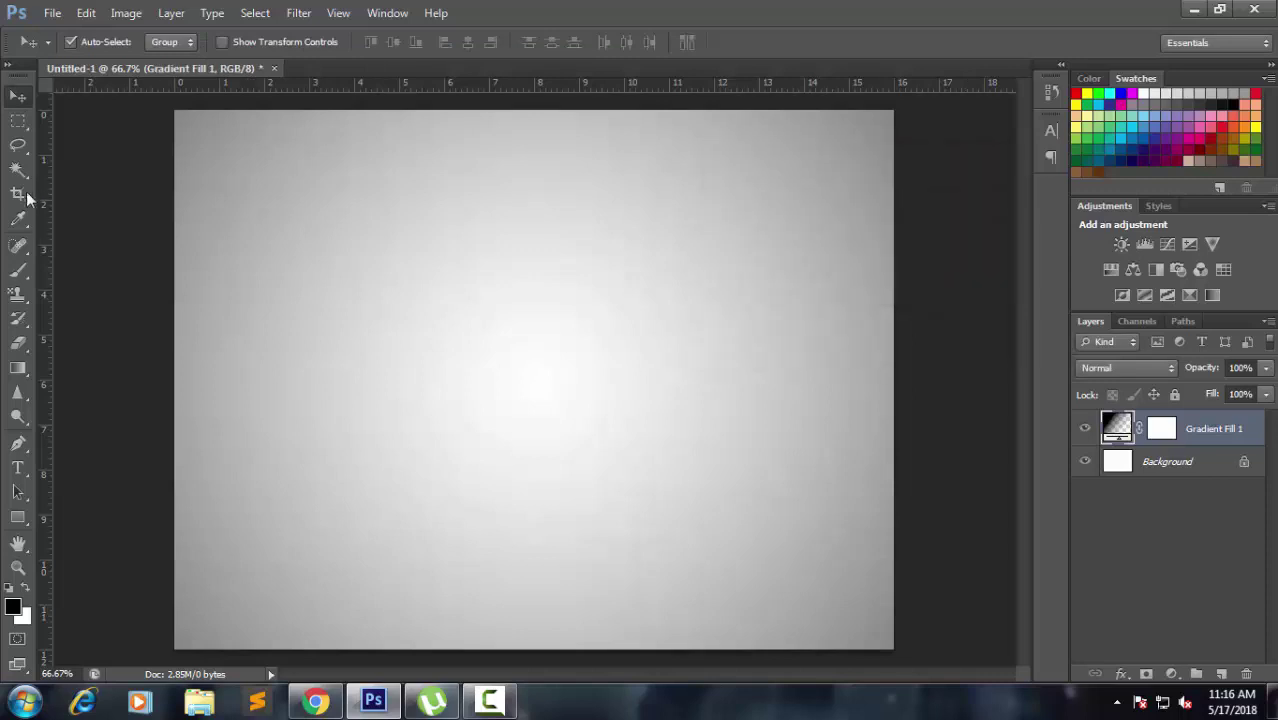
# - Merge the gradient fill into the Background layer and minimize Photoshop
pyautogui.keyDown('shift'); pyautogui.click(1209, 465); pyautogui.keyUp('shift')
pyautogui.rightClick(1207, 471)
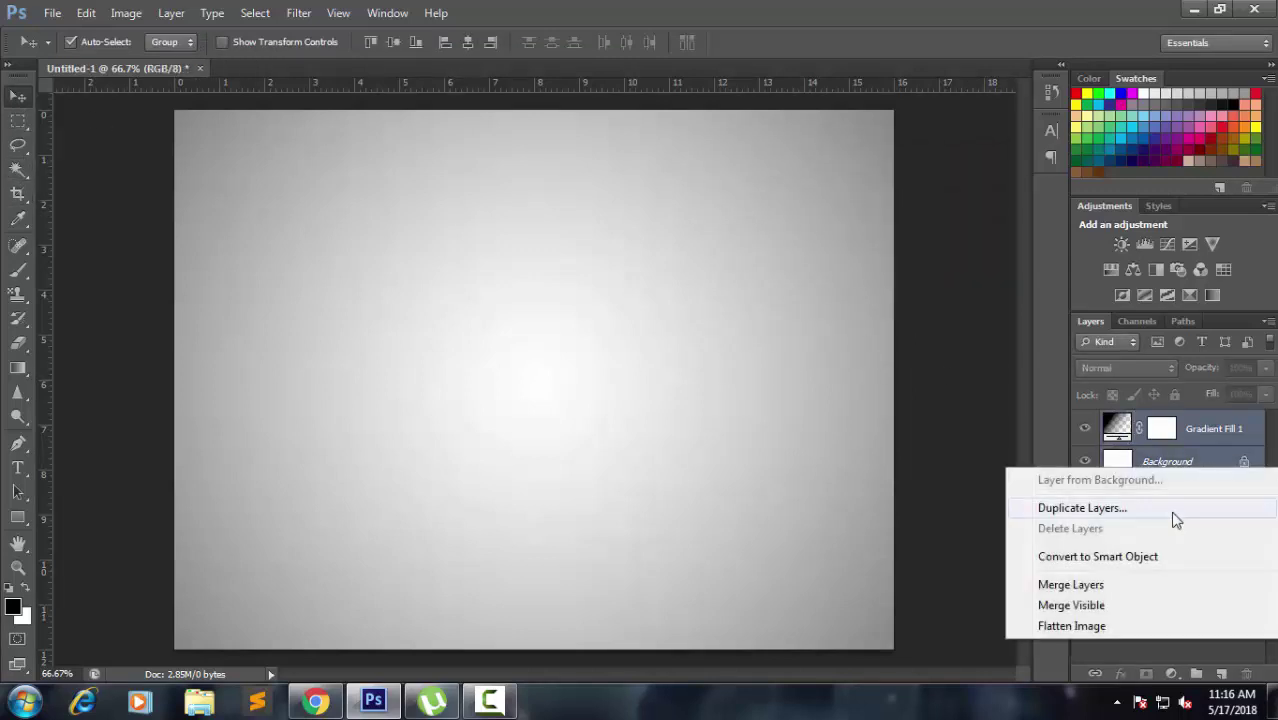
pyautogui.click(1124, 588)
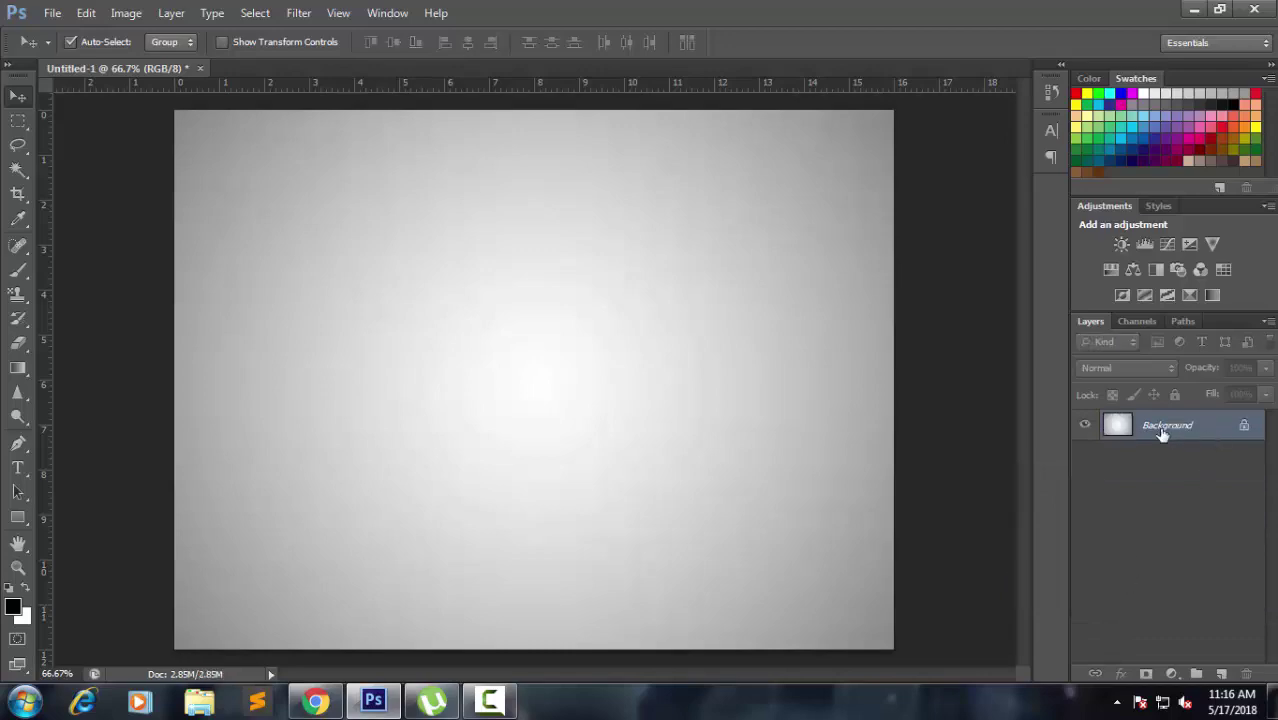
pyautogui.click(1195, 10)
# - Bring the Black Panther PNG from the desktop into Untitled-1 as Layer 1
pyautogui.click(1196, 10)
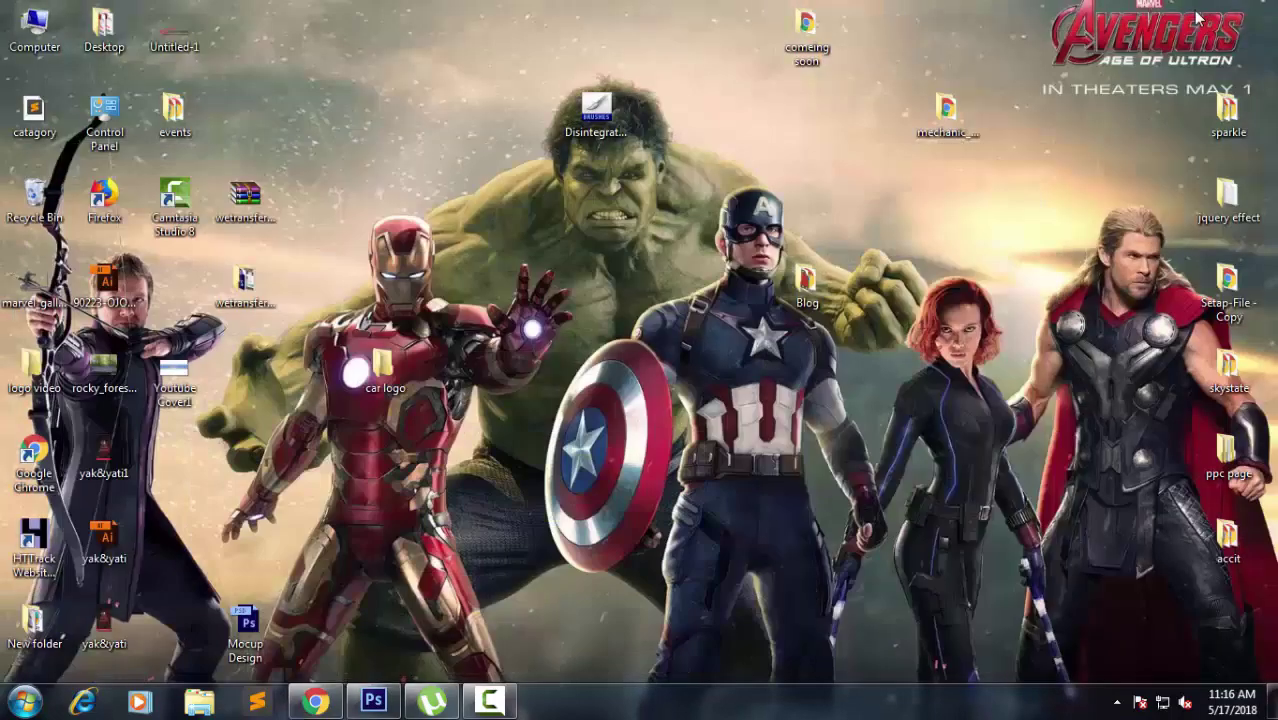
pyautogui.moveTo(30, 295); pyautogui.dragTo(372, 705)
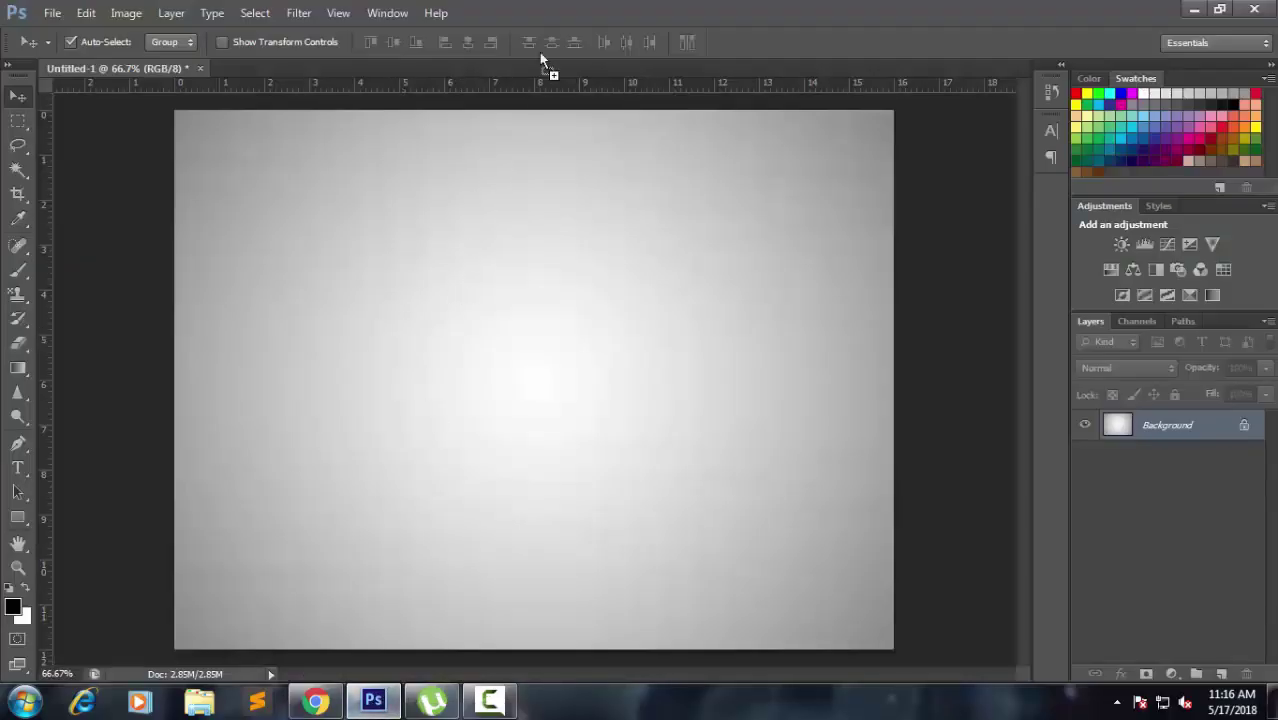
pyautogui.moveTo(372, 705); pyautogui.dragTo(542, 59)
pyautogui.moveTo(463, 313)
pyautogui.mouseDown()
pyautogui.moveTo(752, 502)
pyautogui.moveTo(662, 522)
pyautogui.moveTo(624, 340)
pyautogui.moveTo(600, 387)
pyautogui.mouseUp()
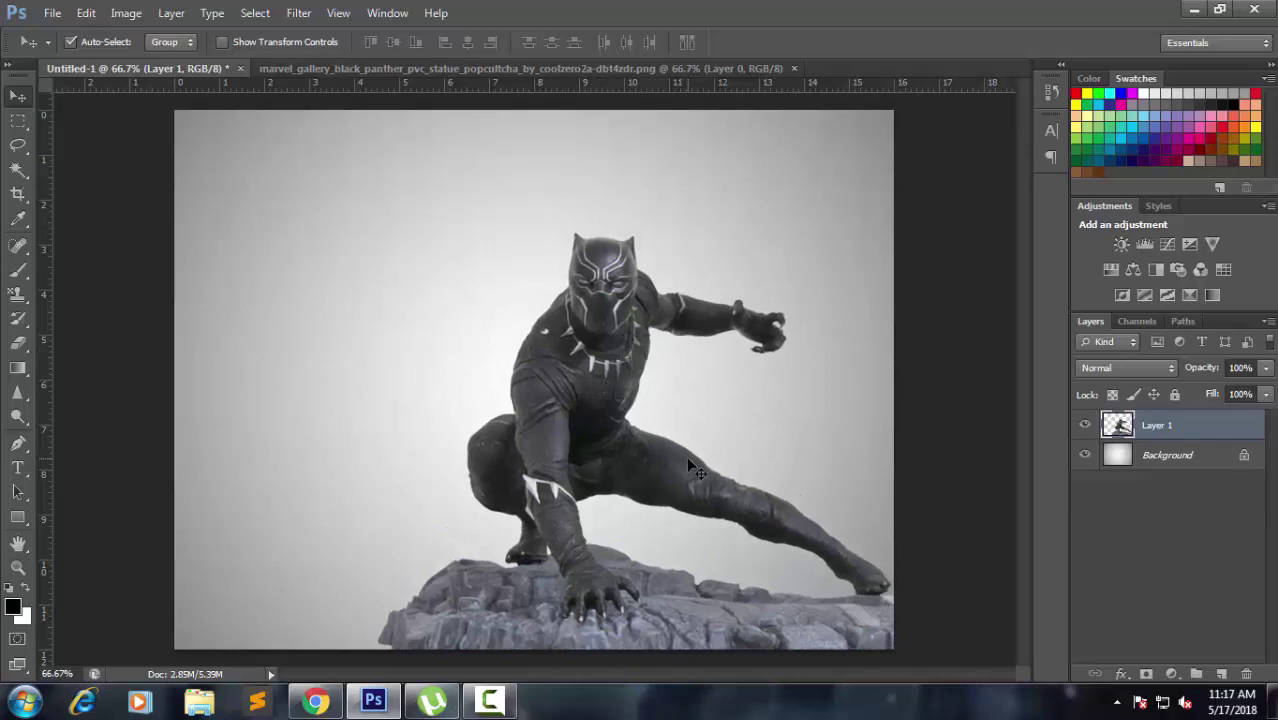
# - Duplicate Layer 1 to make Layer 1 copy above it
pyautogui.rightClick(1181, 440)
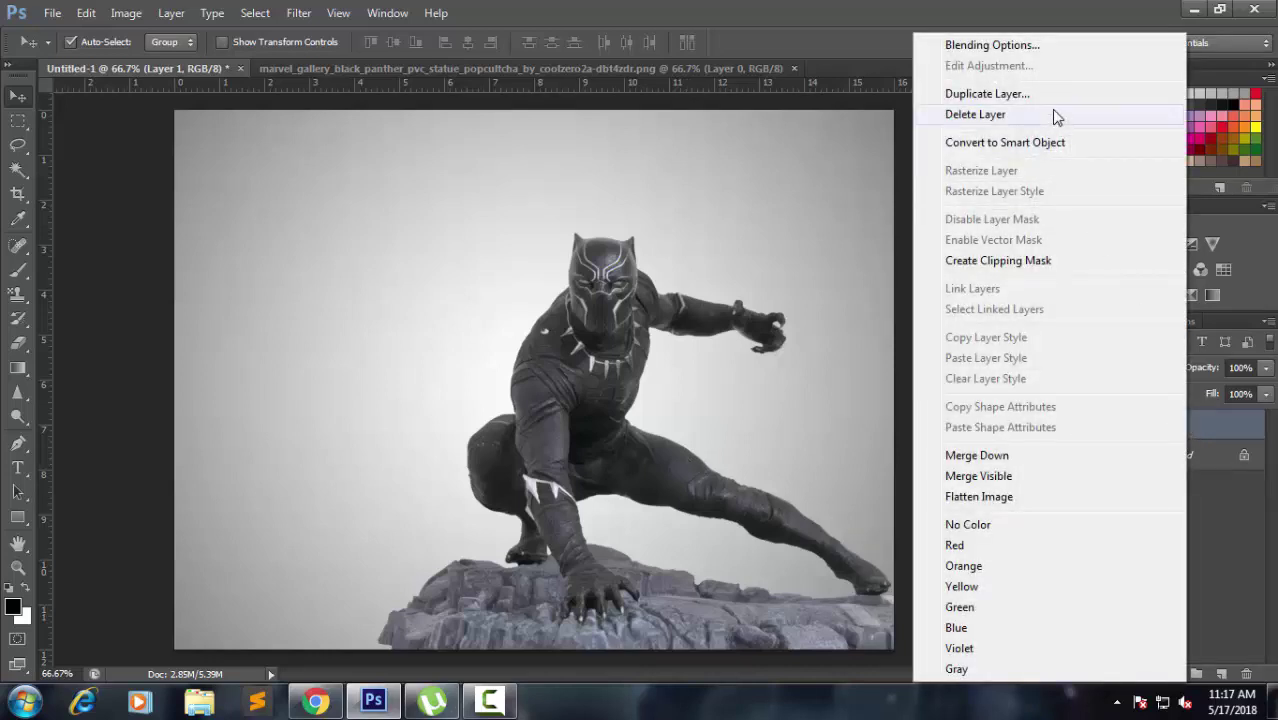
pyautogui.click(1053, 93)
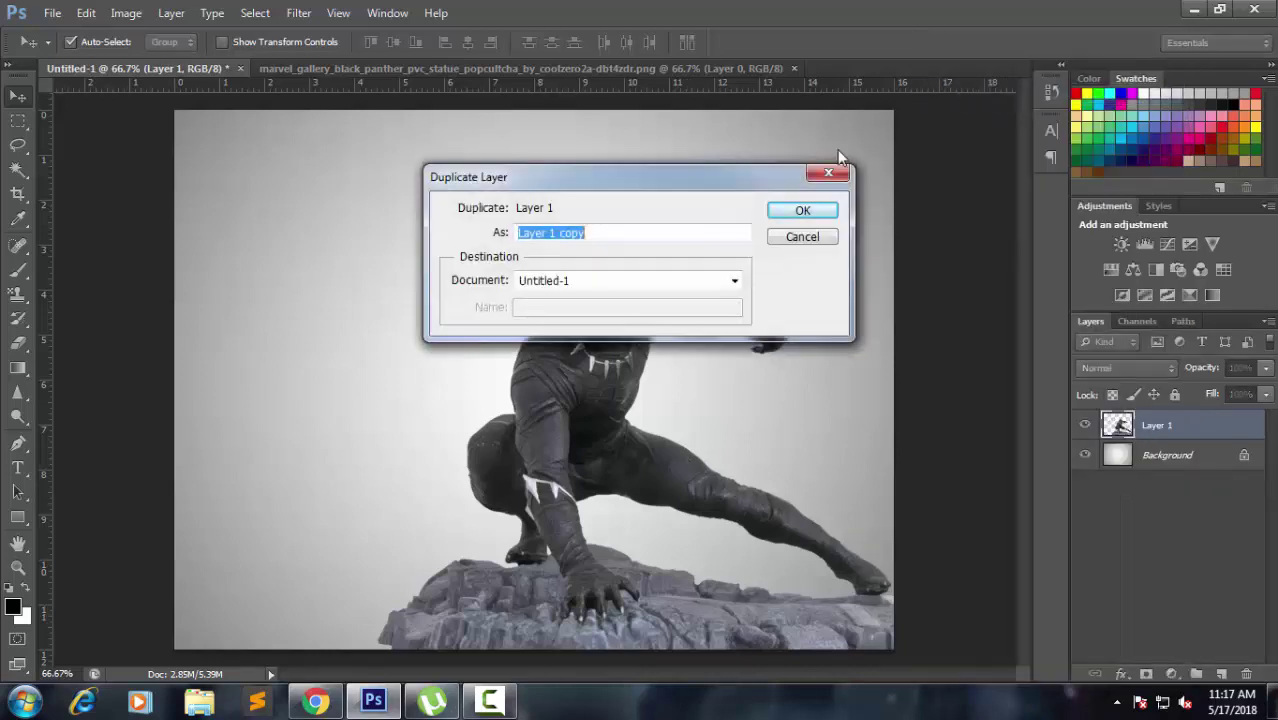
pyautogui.click(812, 211)
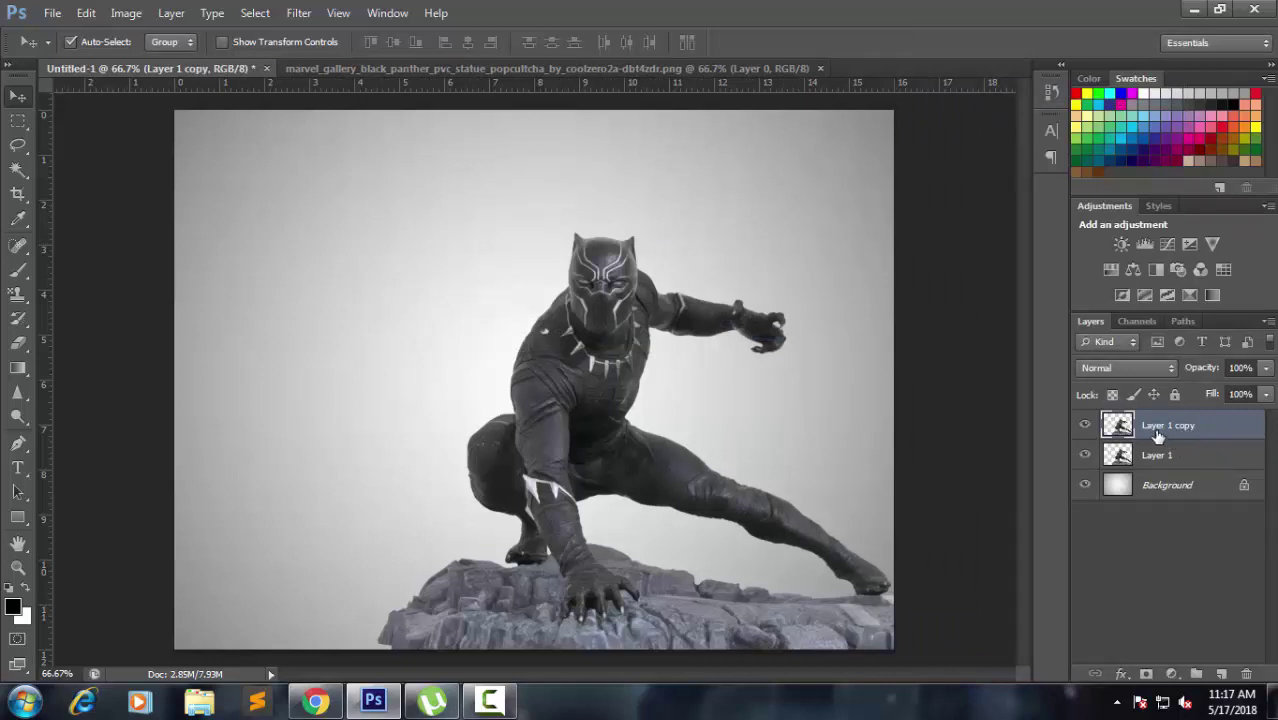
# - Cut a tall rectangle over the statue's left half onto a new Layer 2
pyautogui.click(19, 122)
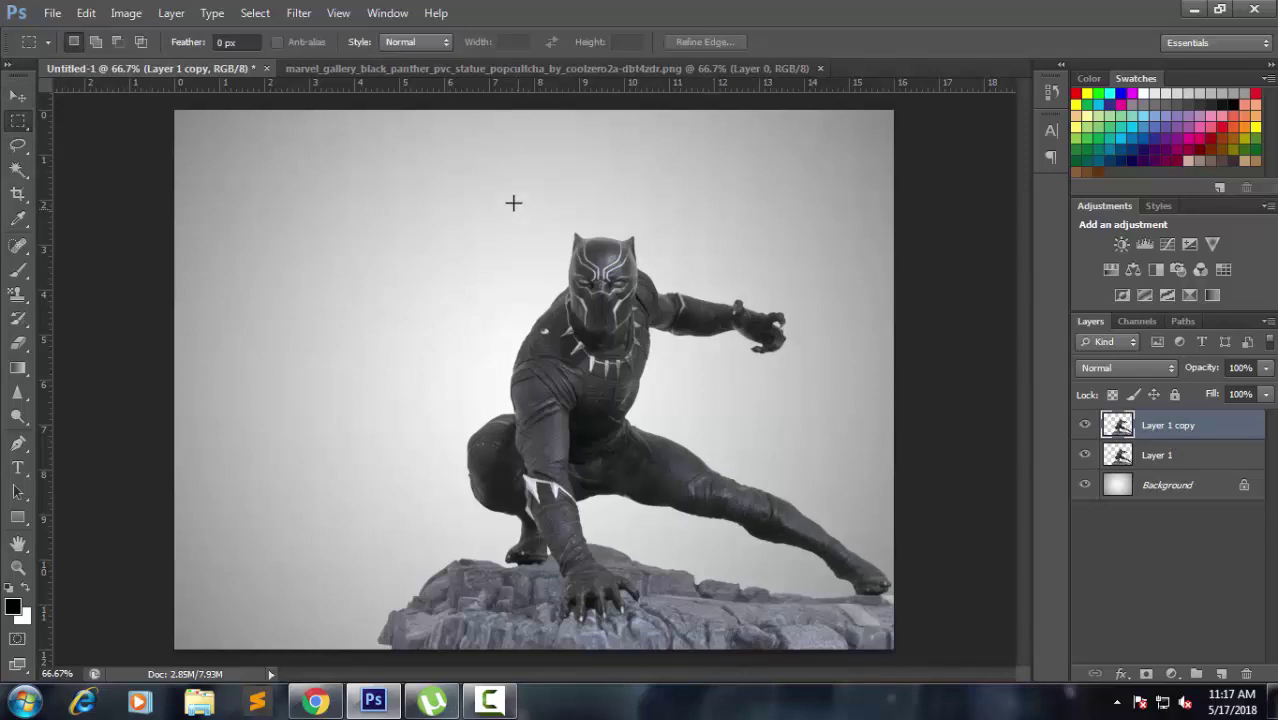
pyautogui.moveTo(475, 211)
pyautogui.mouseDown()
pyautogui.moveTo(620, 604)
pyautogui.moveTo(622, 580)
pyautogui.moveTo(590, 560)
pyautogui.moveTo(620, 598)
pyautogui.mouseUp()
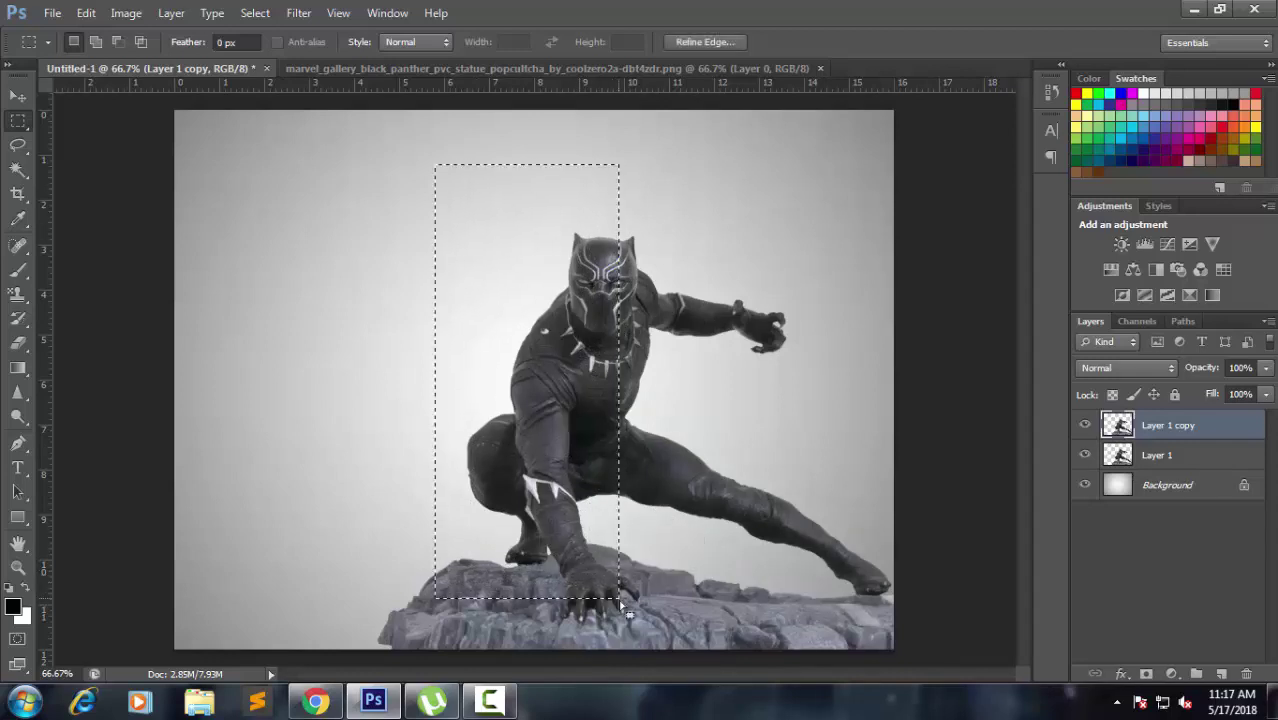
pyautogui.rightClick(541, 263)
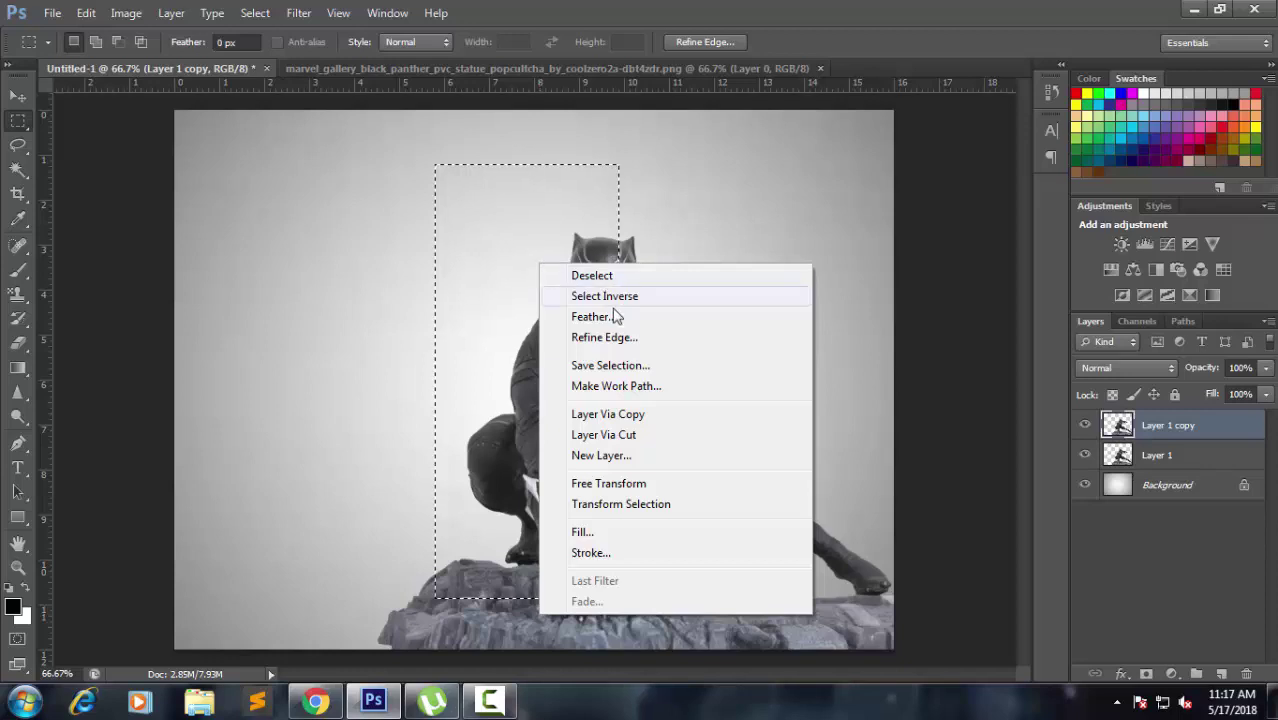
pyautogui.click(618, 435)
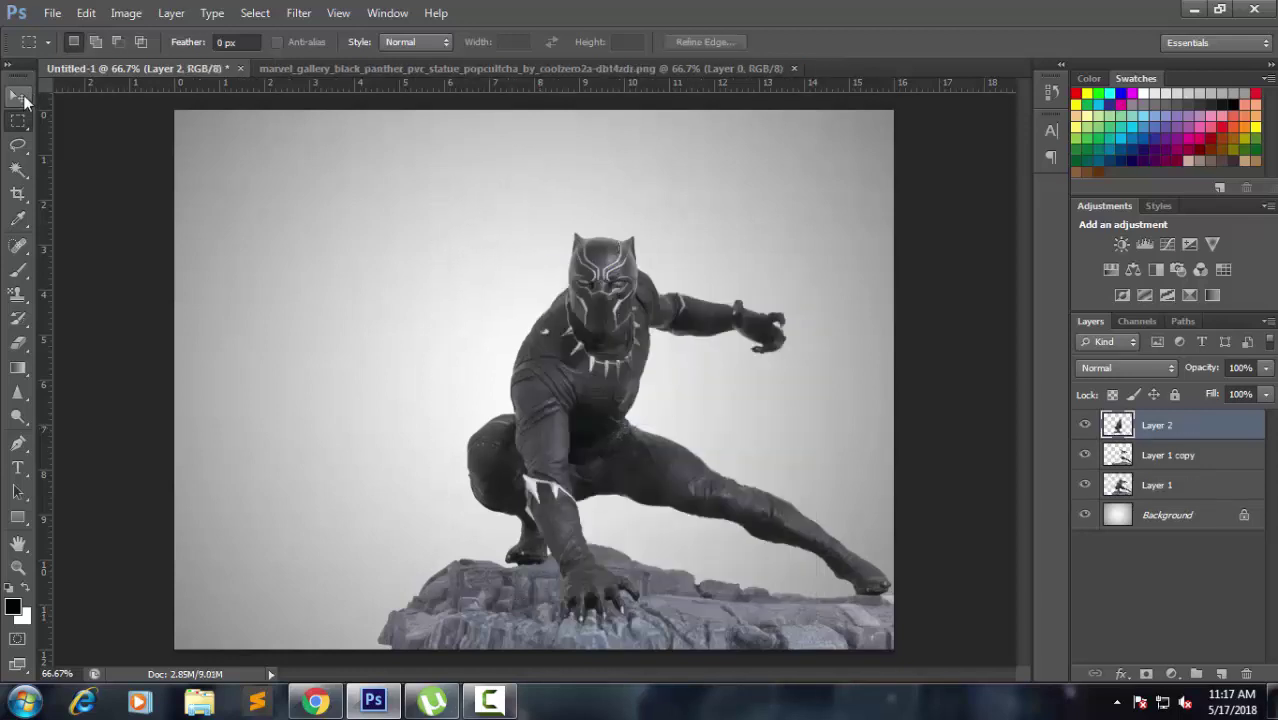
# - Toggle the visibility of Layer 2 and Layer 1 copy to check the cut
pyautogui.click(22, 99)
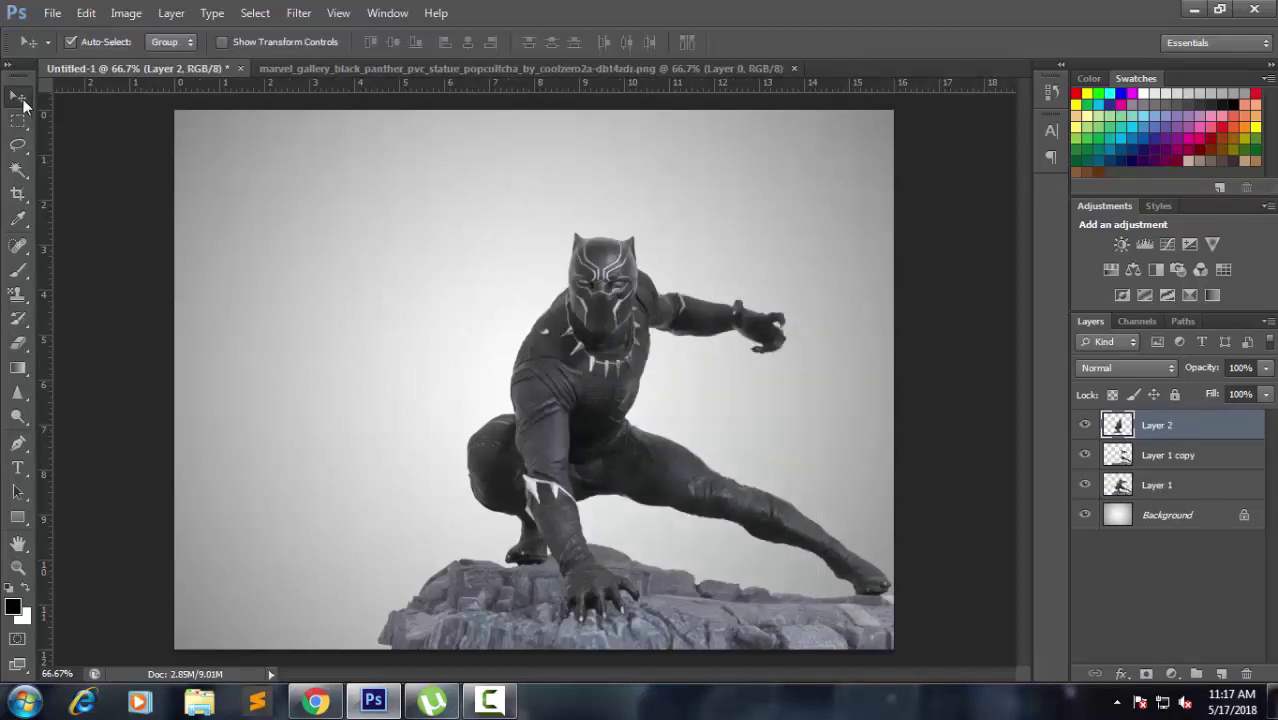
pyautogui.click(1085, 427)
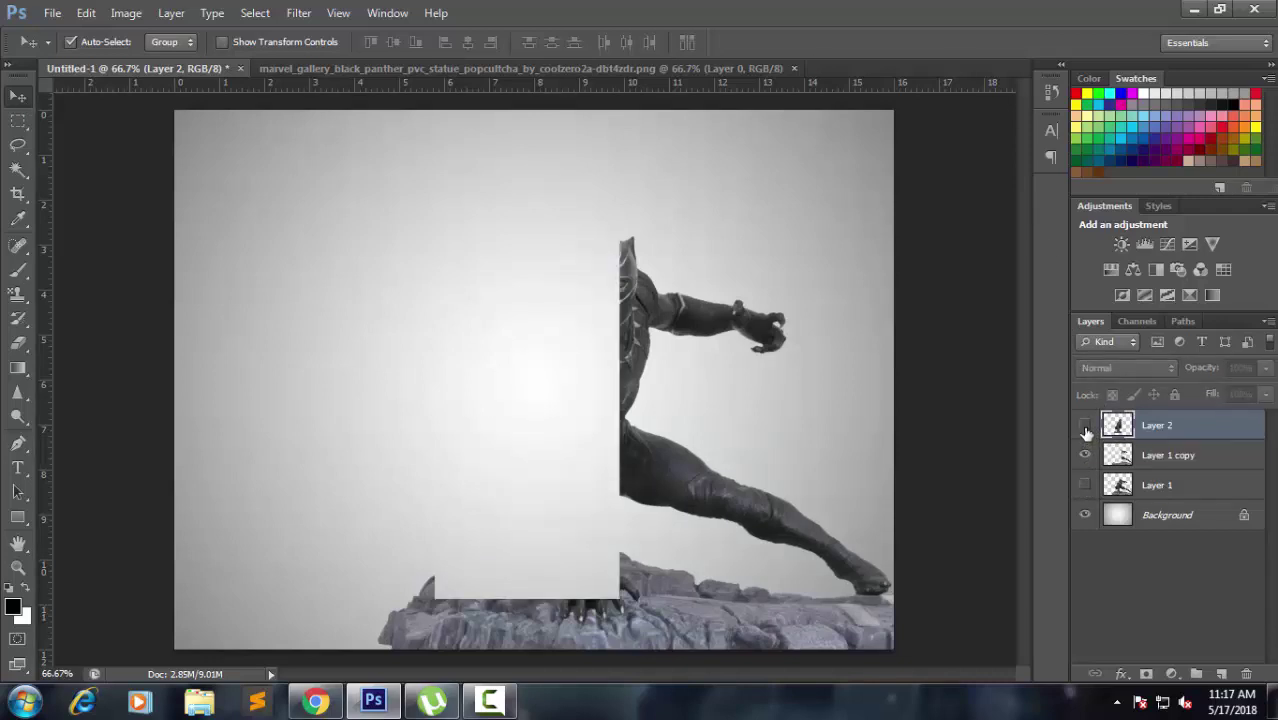
pyautogui.click(1085, 427)
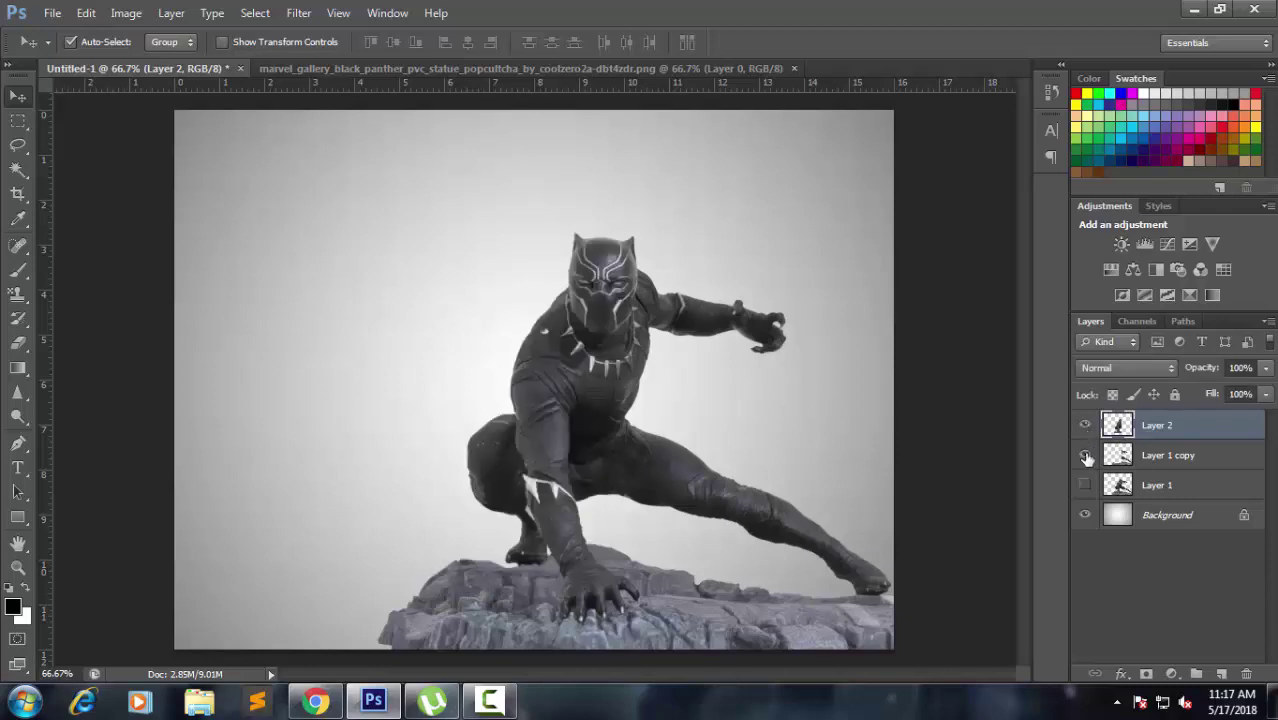
pyautogui.click(1085, 456)
pyautogui.click(1085, 456)
# - Warp the Layer 2 slice so its head, torso and legs bulge leftward, then commit
pyautogui.hotkey('ctrl', 't')
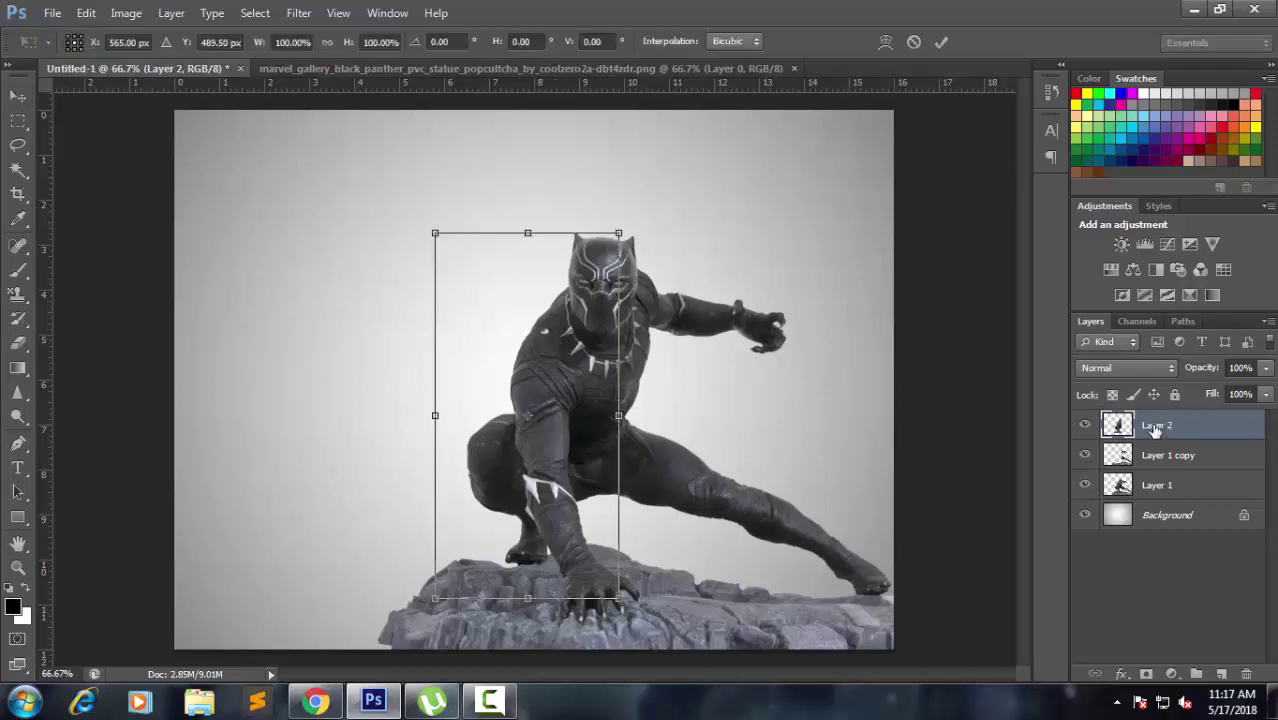
pyautogui.click(886, 42)
pyautogui.moveTo(560, 357); pyautogui.dragTo(537, 304)
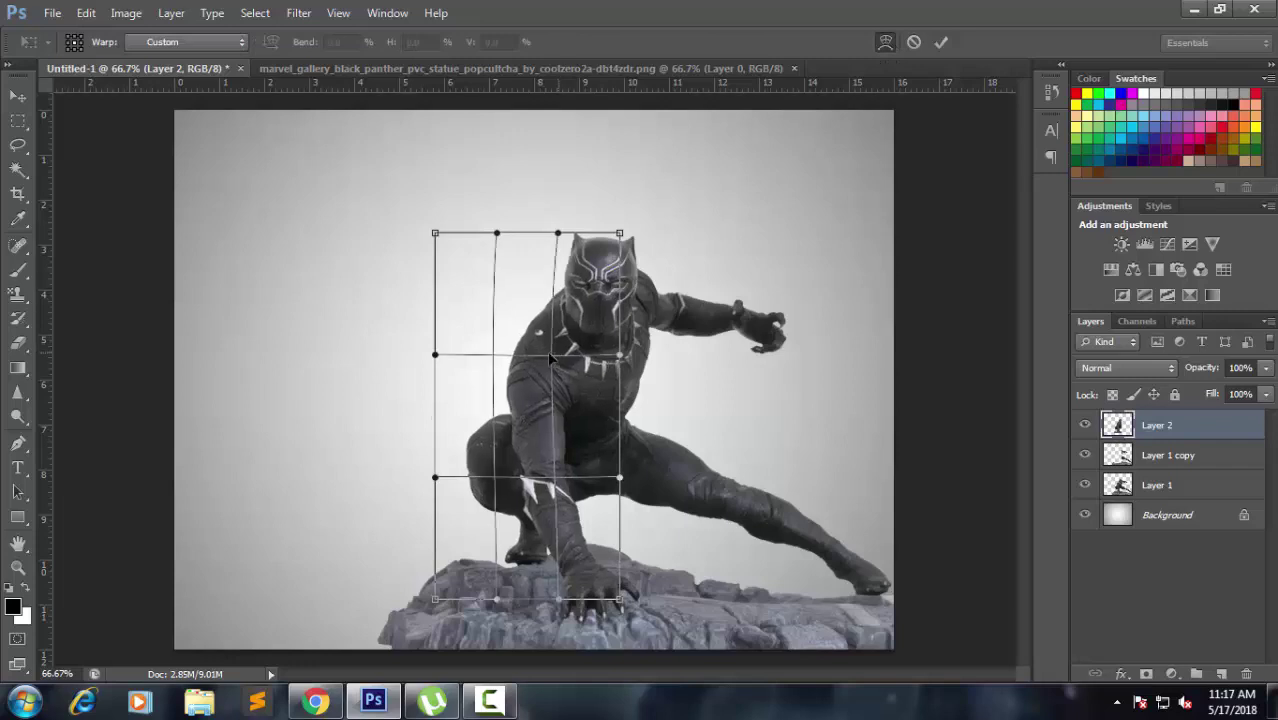
pyautogui.moveTo(500, 237); pyautogui.dragTo(466, 230)
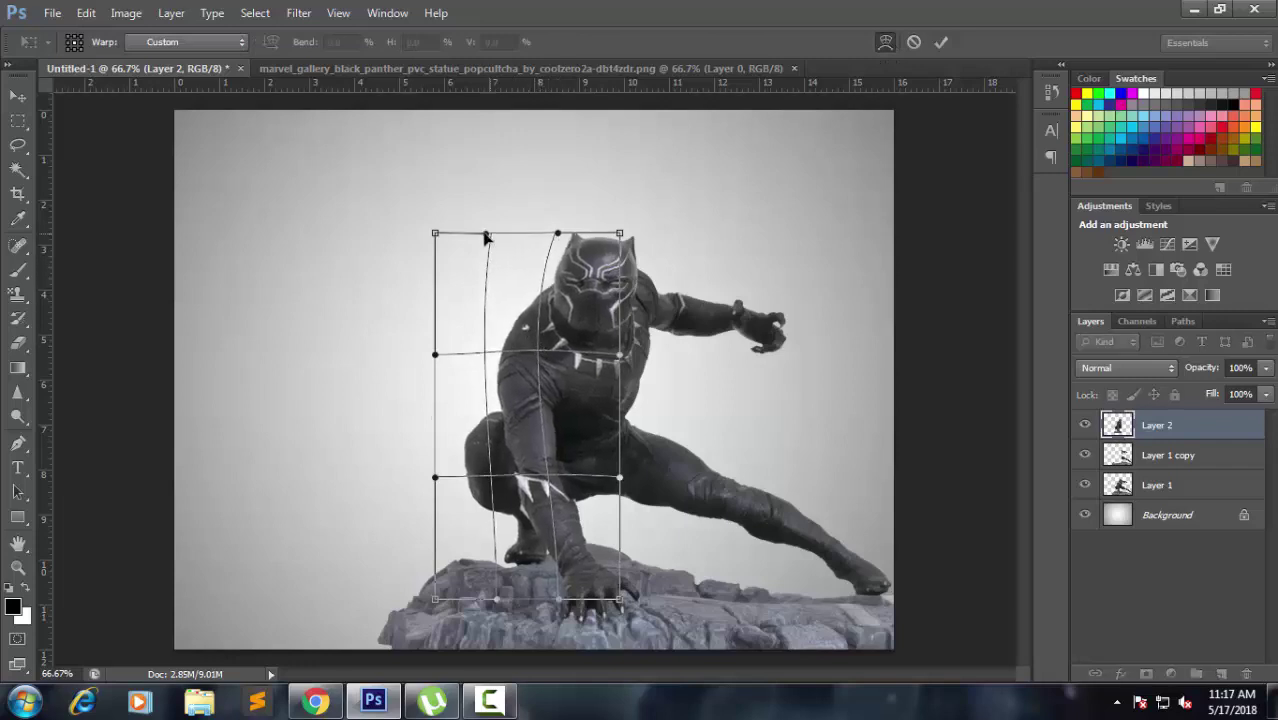
pyautogui.moveTo(482, 416); pyautogui.dragTo(460, 427)
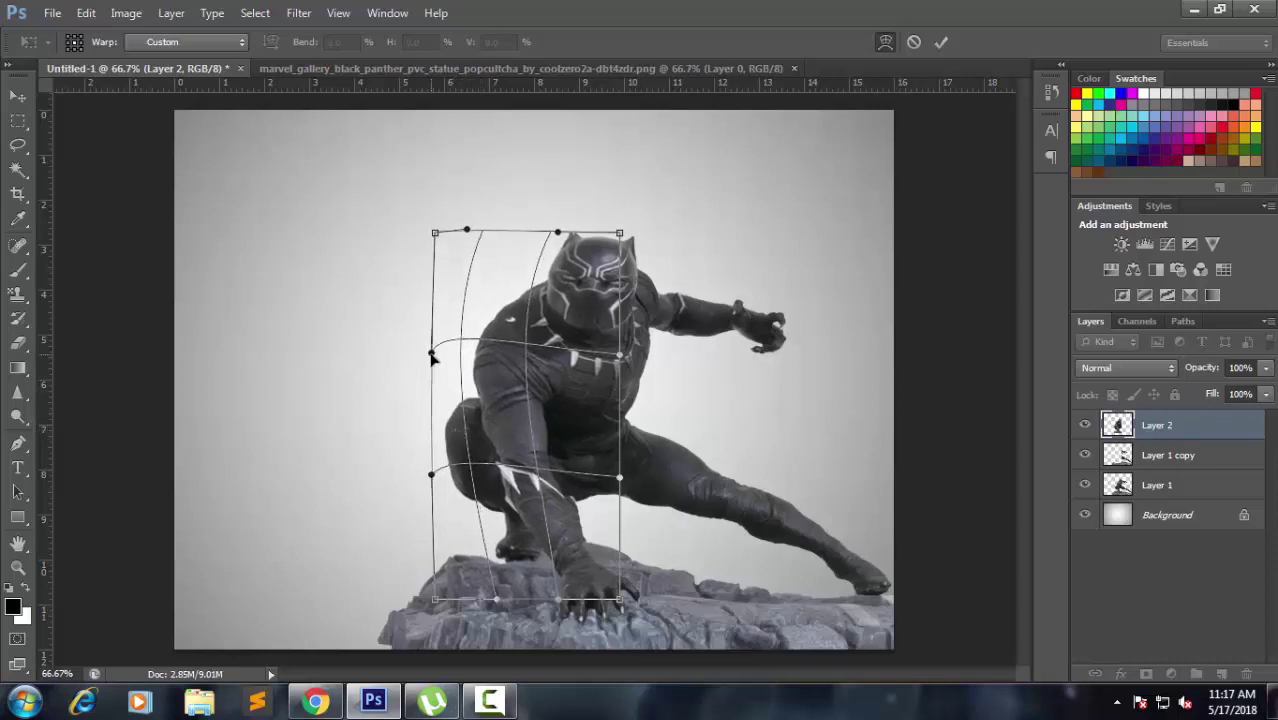
pyautogui.moveTo(431, 352); pyautogui.dragTo(293, 285)
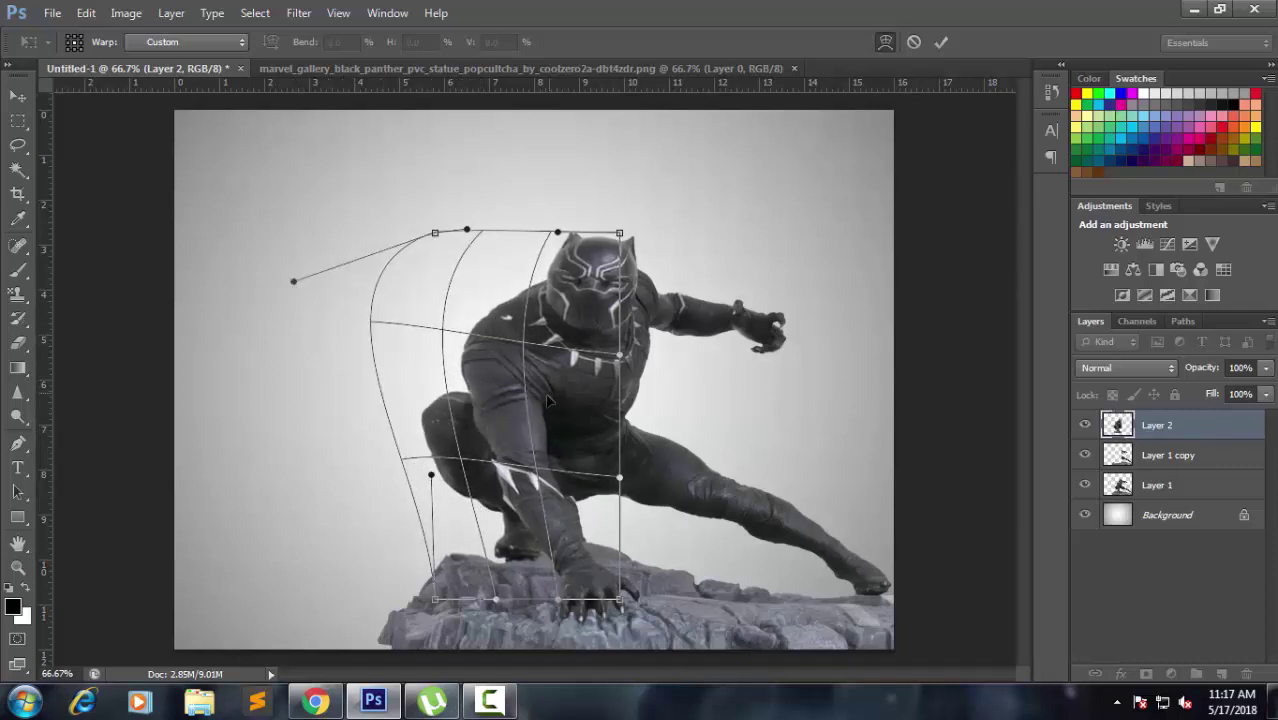
pyautogui.moveTo(479, 432)
pyautogui.mouseDown()
pyautogui.moveTo(454, 406)
pyautogui.moveTo(541, 375)
pyautogui.mouseUp()
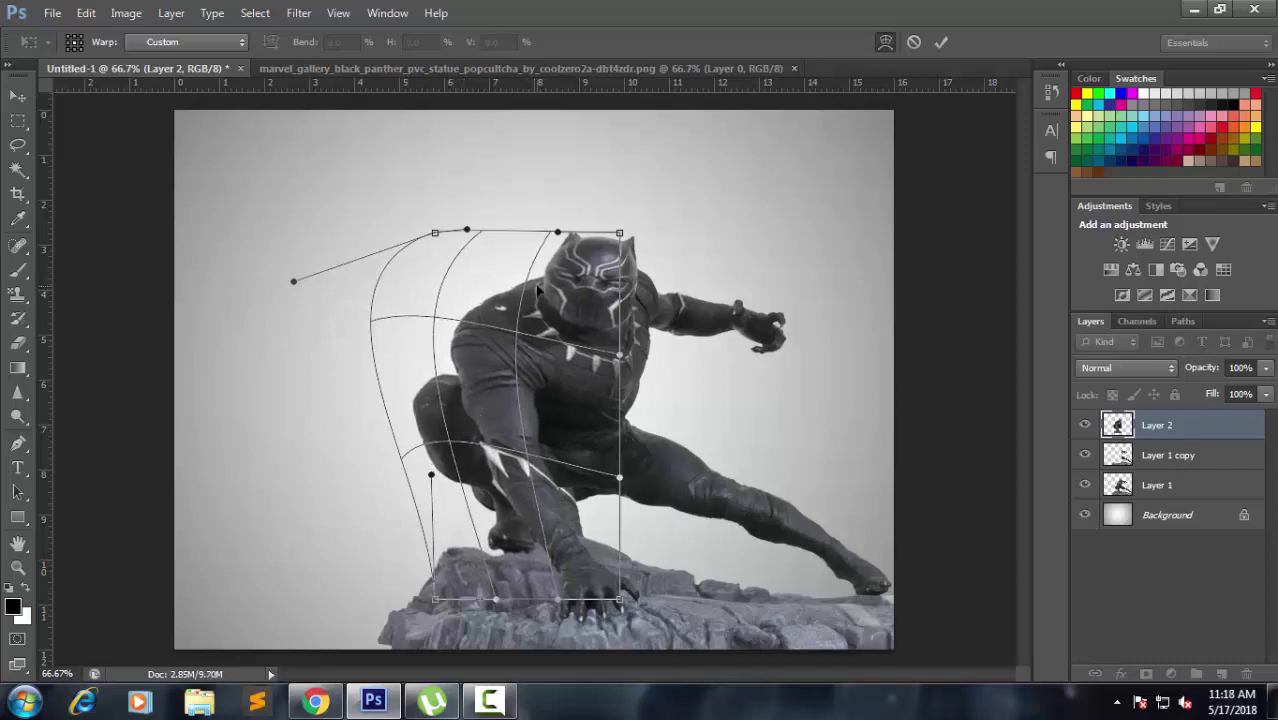
pyautogui.moveTo(539, 290); pyautogui.dragTo(516, 275)
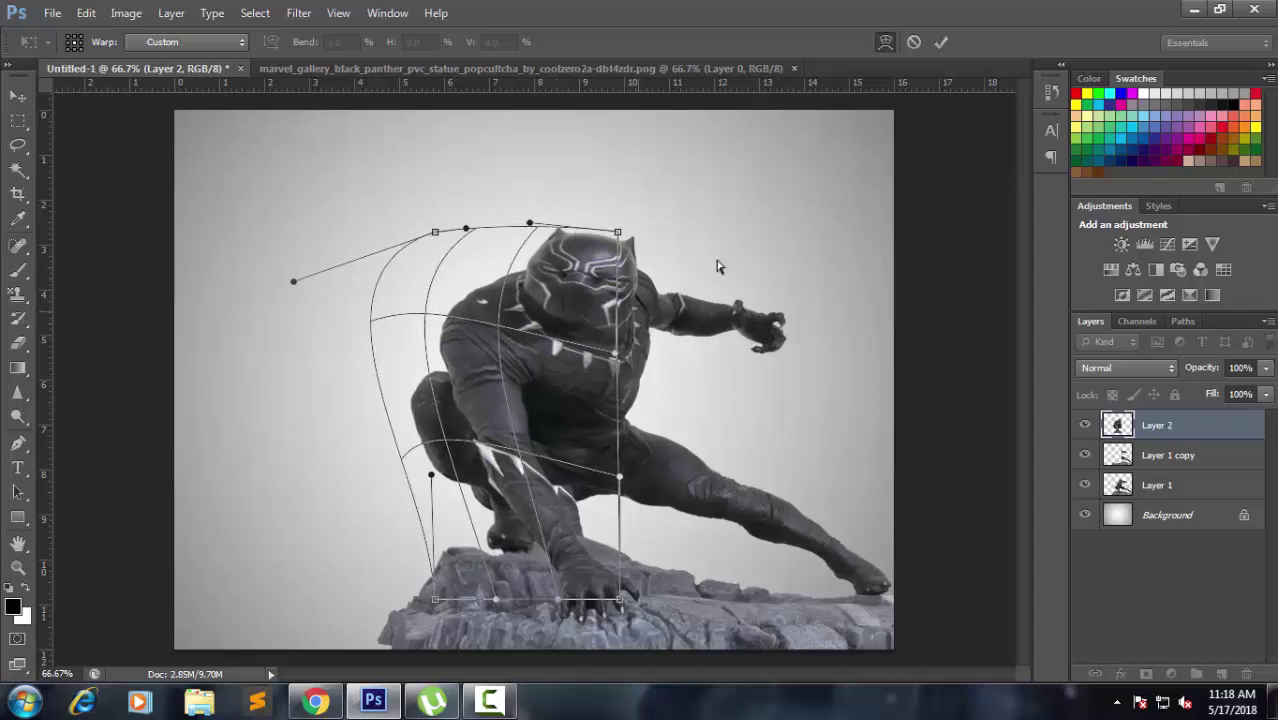
pyautogui.click(936, 45)
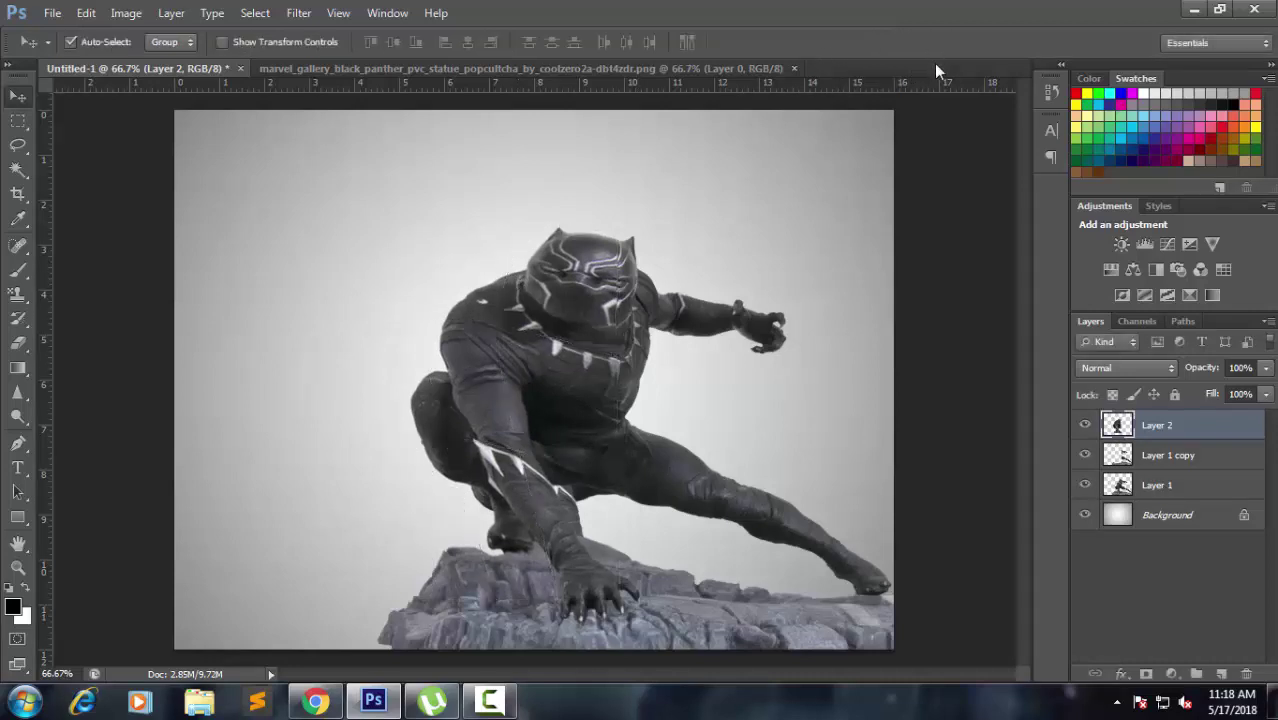
# - Merge Layer 1 copy with Layer 2, then select Layer 1
pyautogui.keyDown('shift'); pyautogui.click(1210, 455); pyautogui.keyUp('shift')
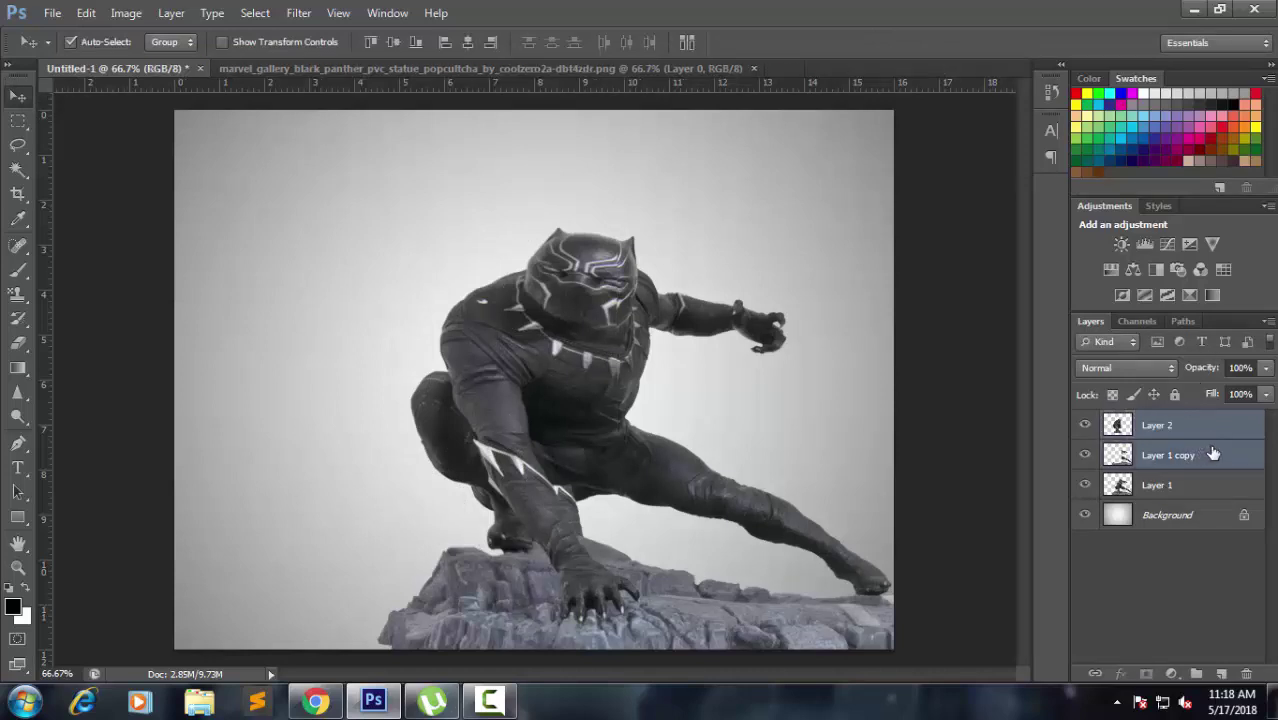
pyautogui.rightClick(1212, 453)
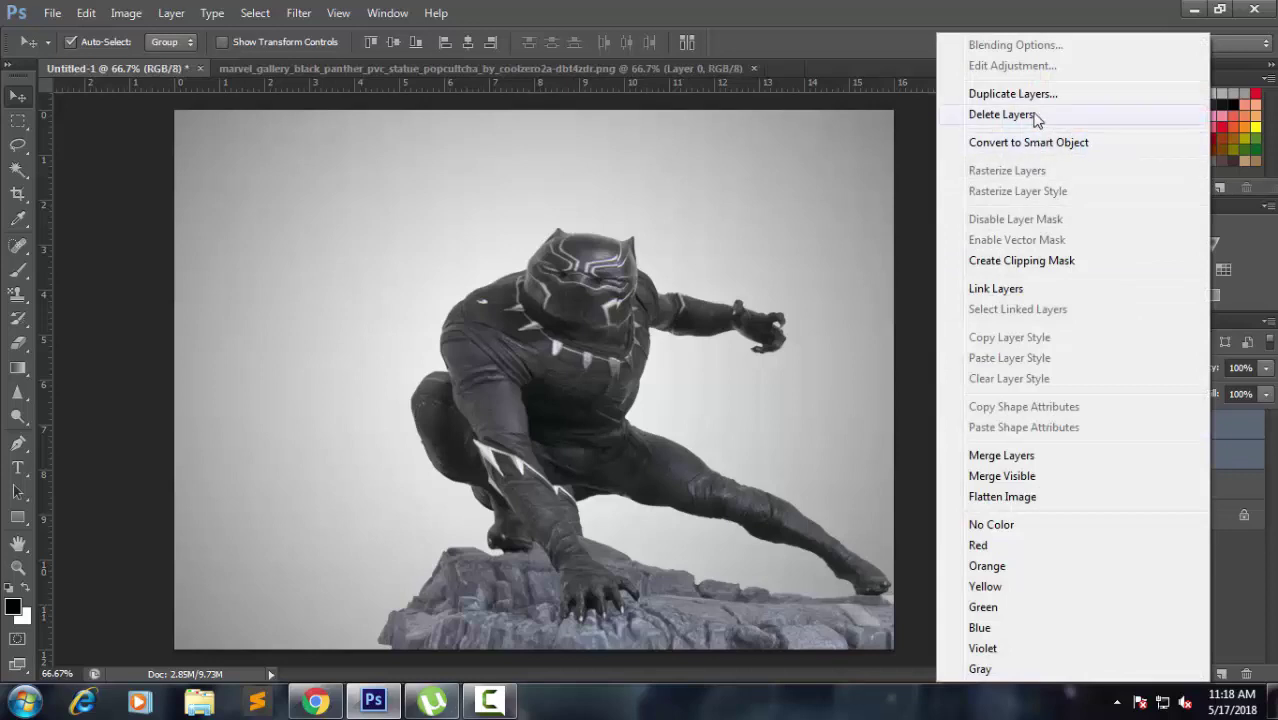
pyautogui.click(1058, 457)
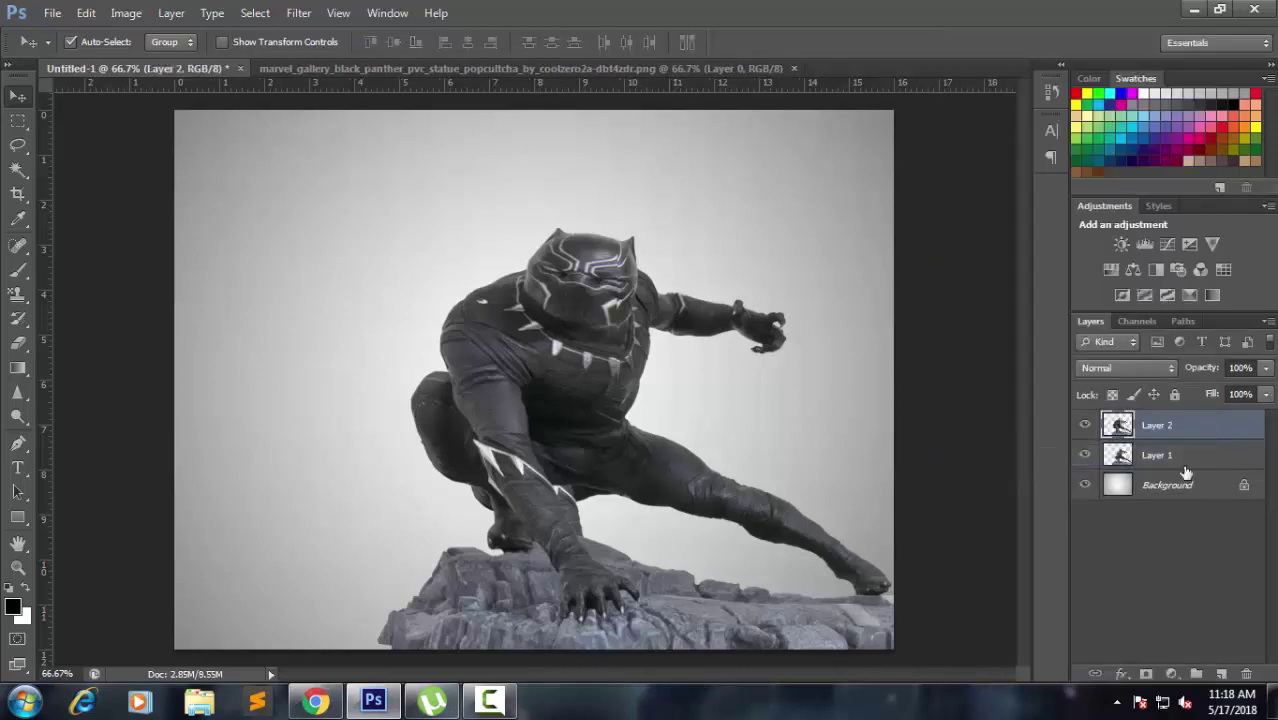
pyautogui.click(1189, 458)
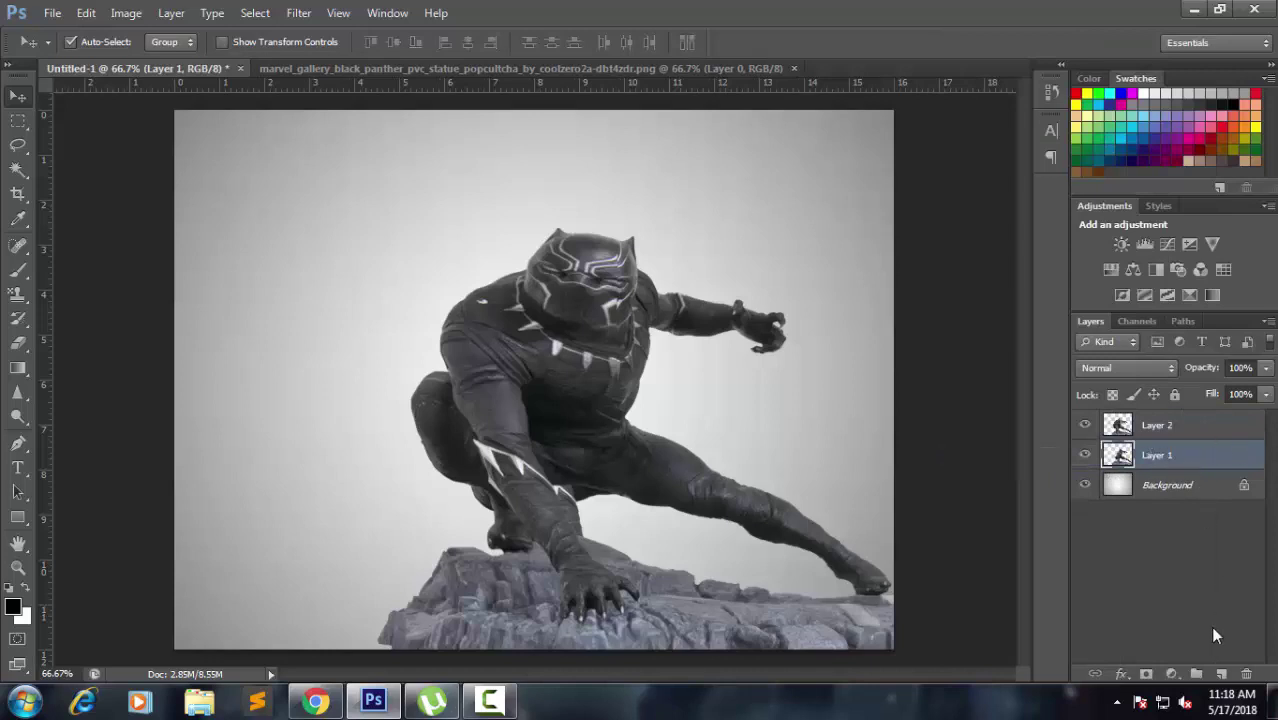
# - Add a black Solid Color fill layer, Color Fill 1, directly above Layer 1
pyautogui.click(1172, 673)
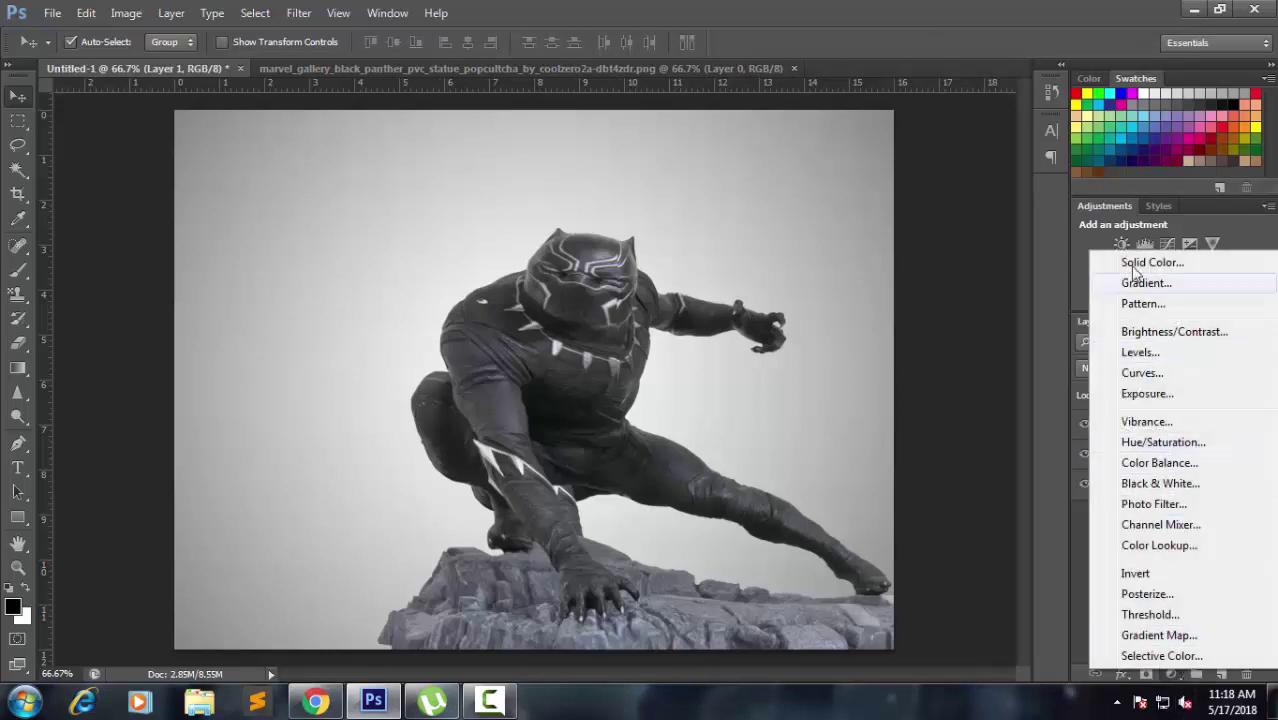
pyautogui.click(542, 306)
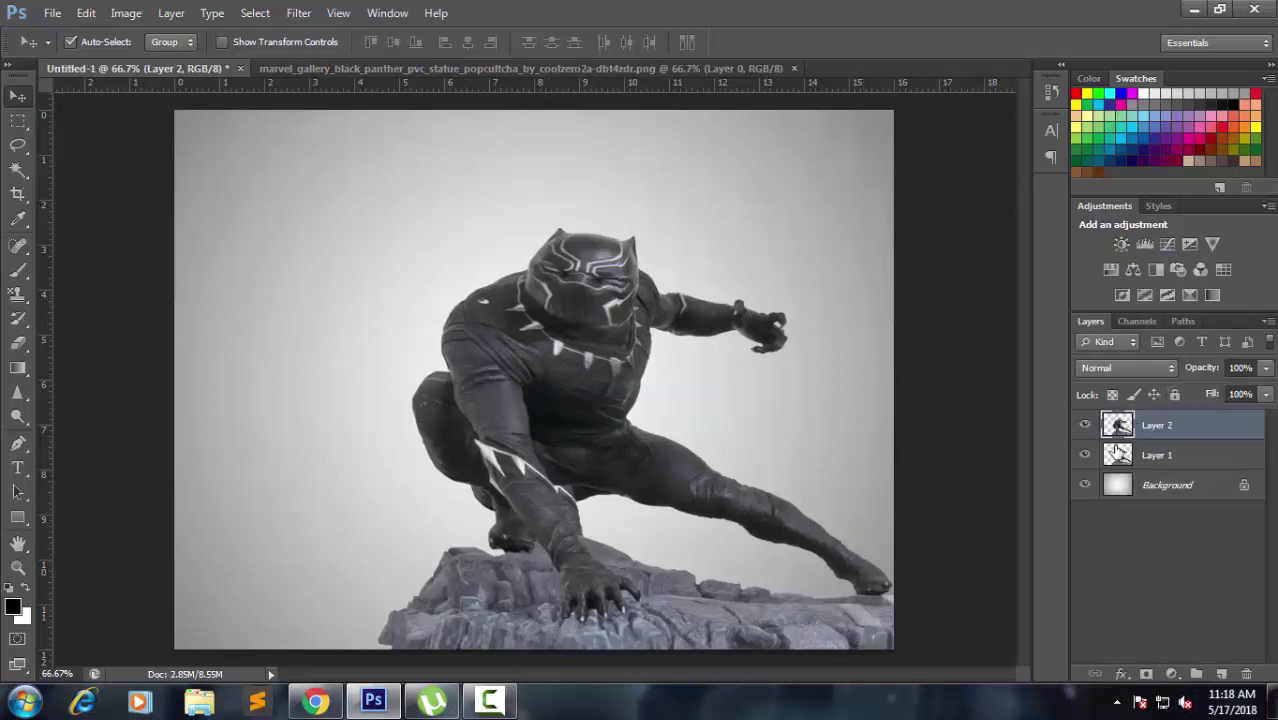
pyautogui.click(1188, 457)
pyautogui.click(1171, 674)
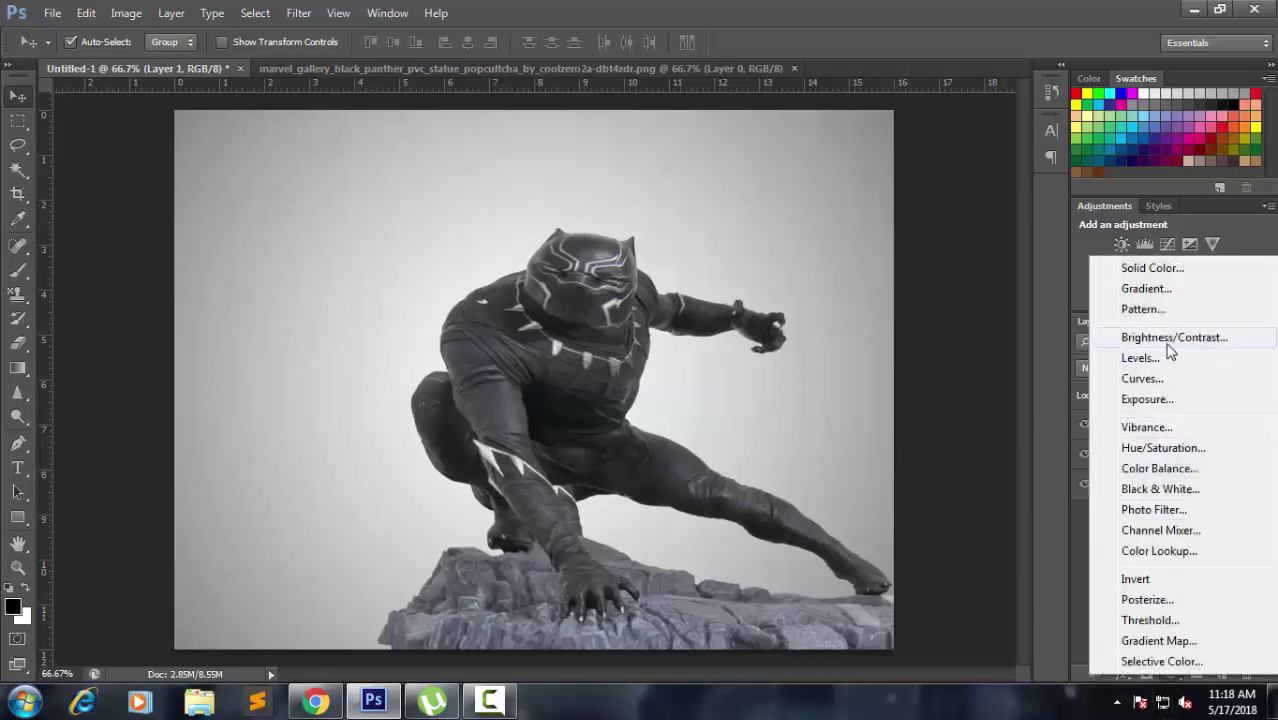
pyautogui.click(1160, 264)
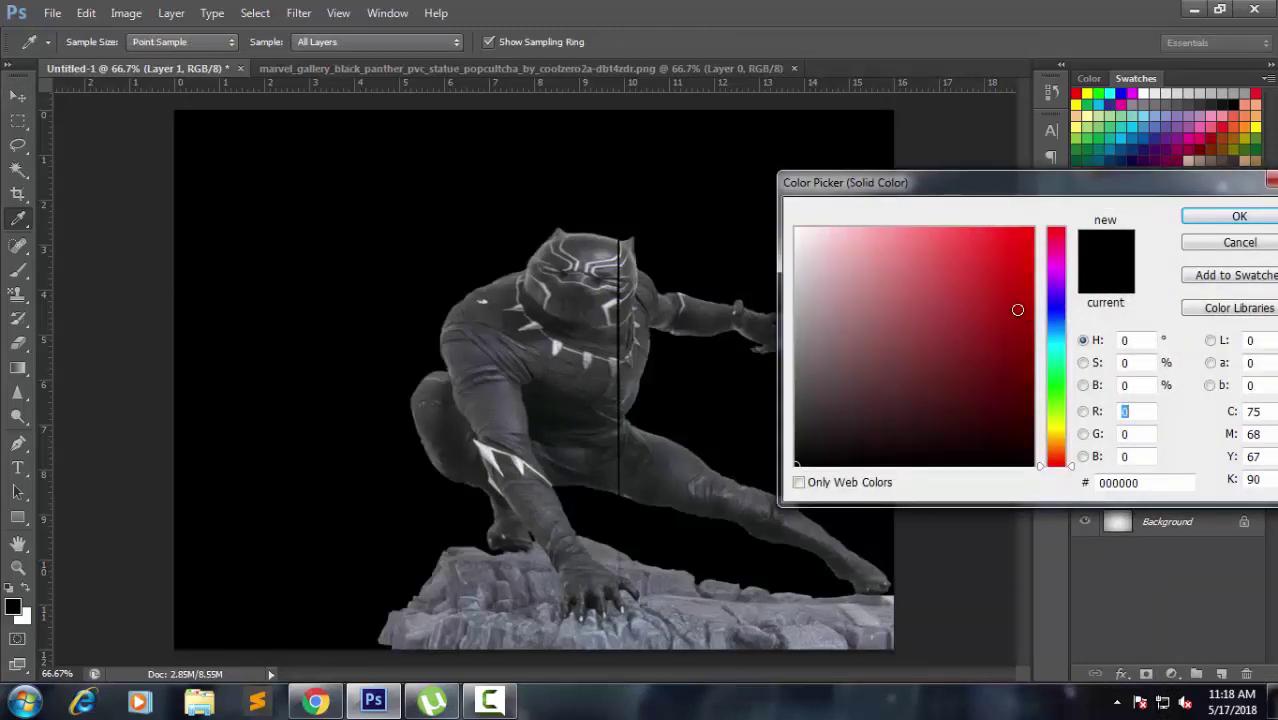
pyautogui.click(1217, 220)
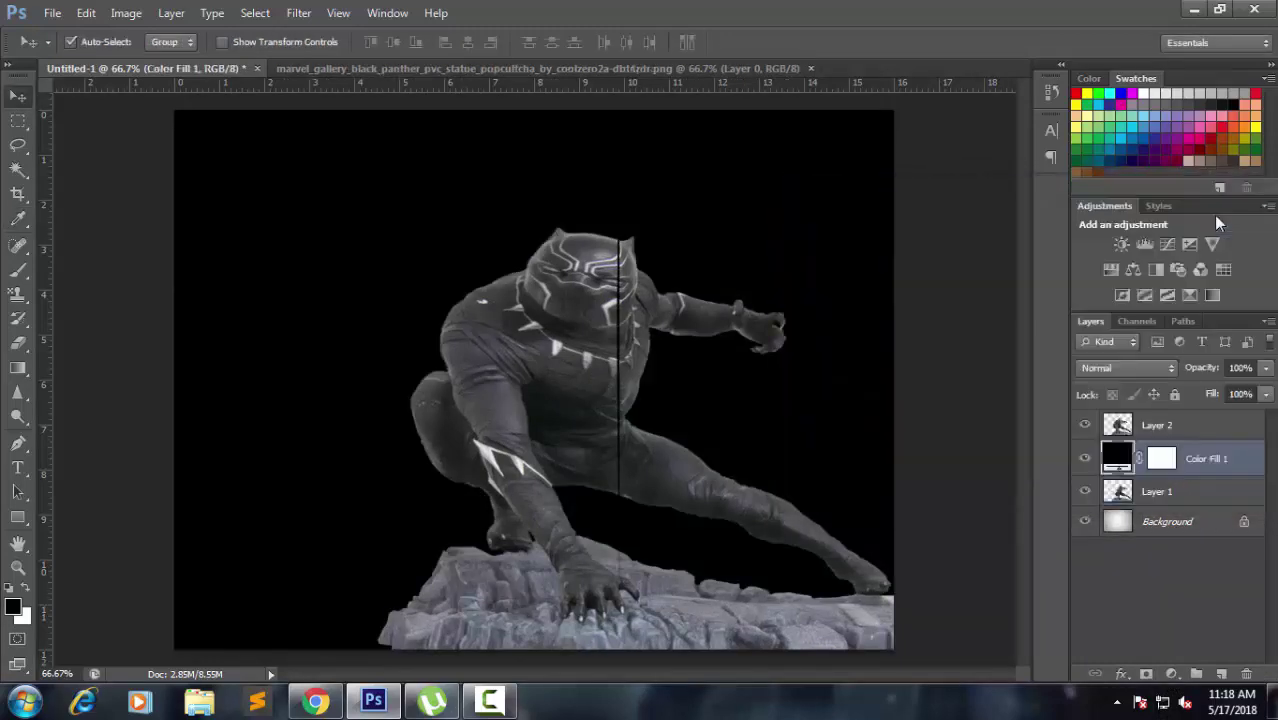
pyautogui.click(1171, 674)
# - Add Color Fill 2 using a dark grey sampled from the image
pyautogui.click(1152, 265)
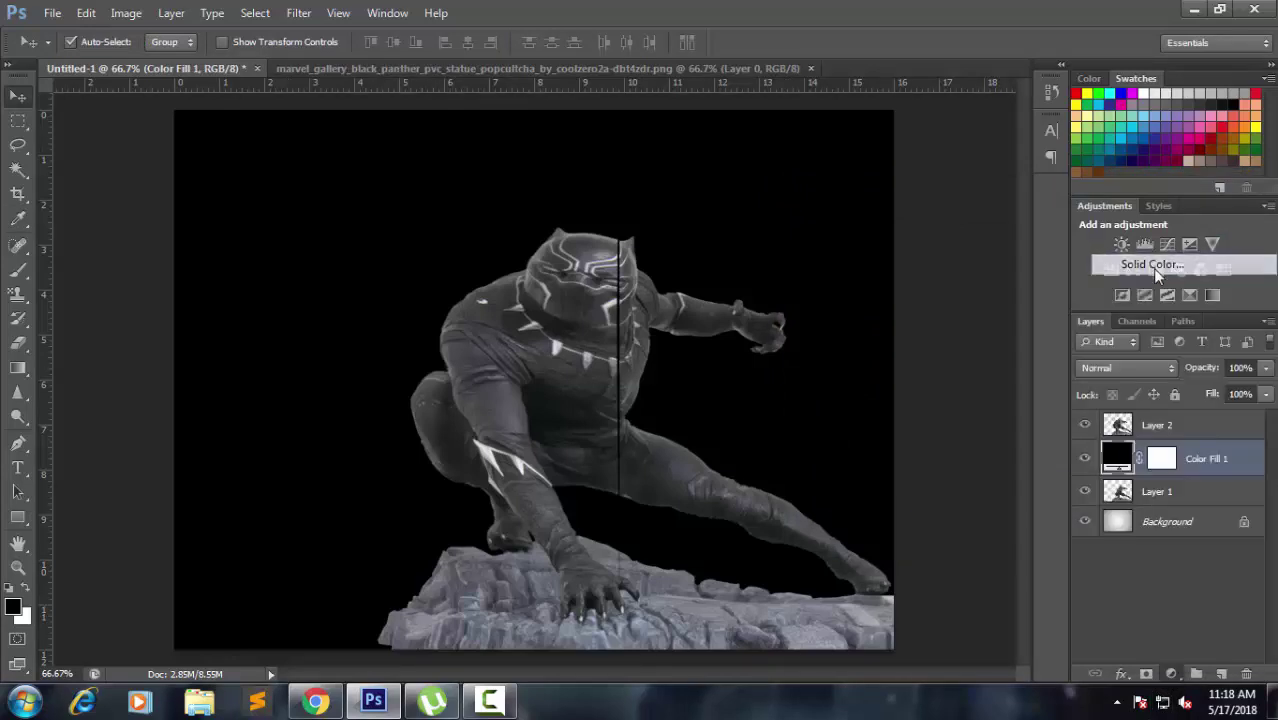
pyautogui.click(593, 246)
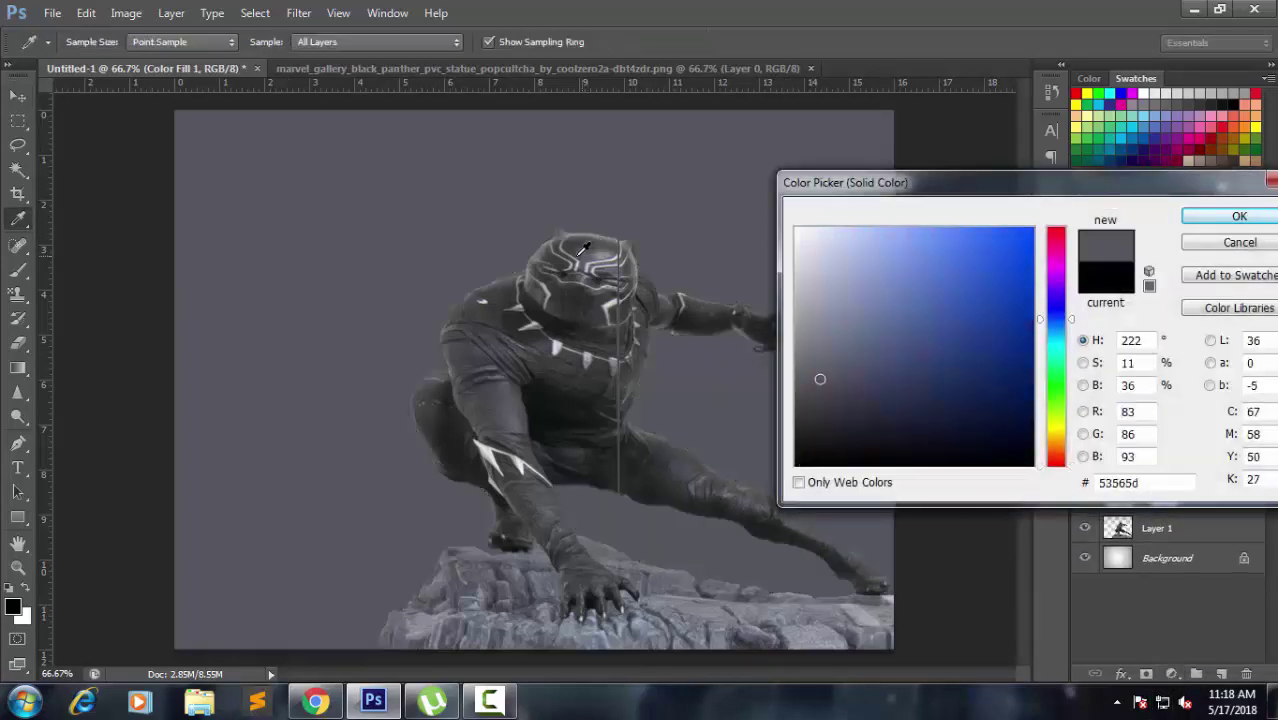
pyautogui.click(510, 285)
pyautogui.click(1201, 215)
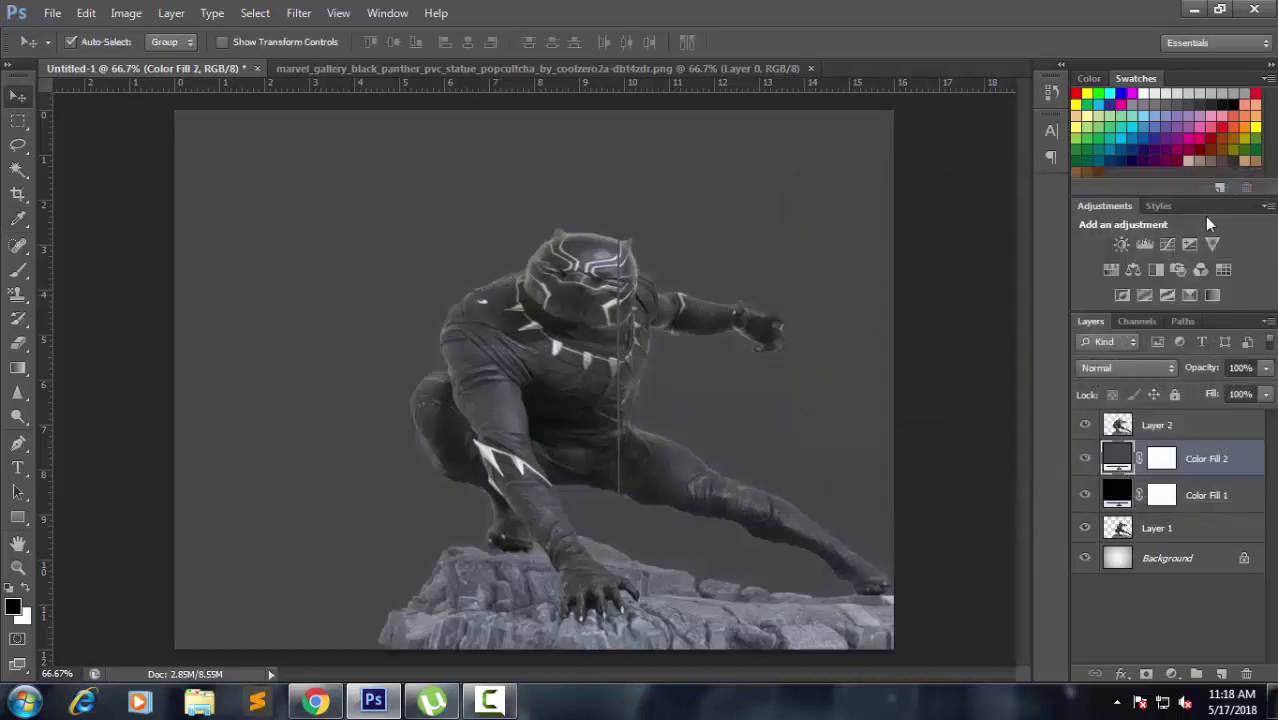
# - Invert the Color Fill 2 and Color Fill 1 masks to black, then select Layer 2
pyautogui.click(1163, 460)
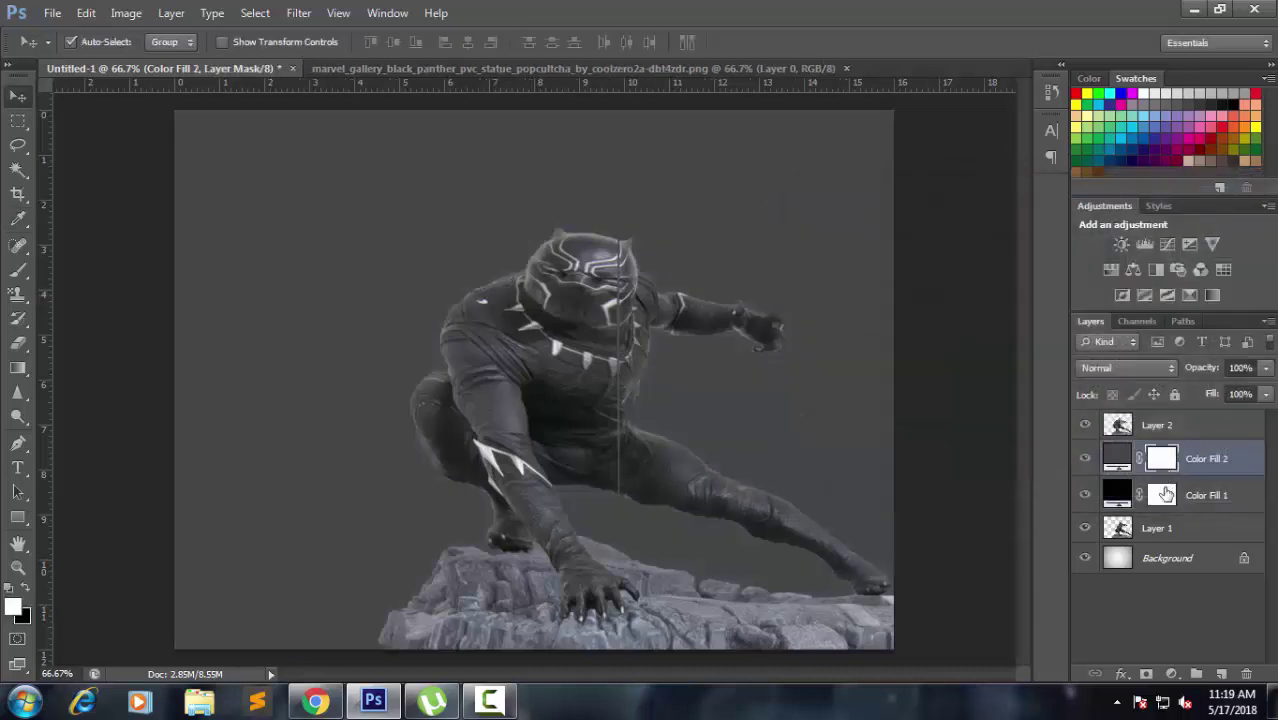
pyautogui.click(1172, 424)
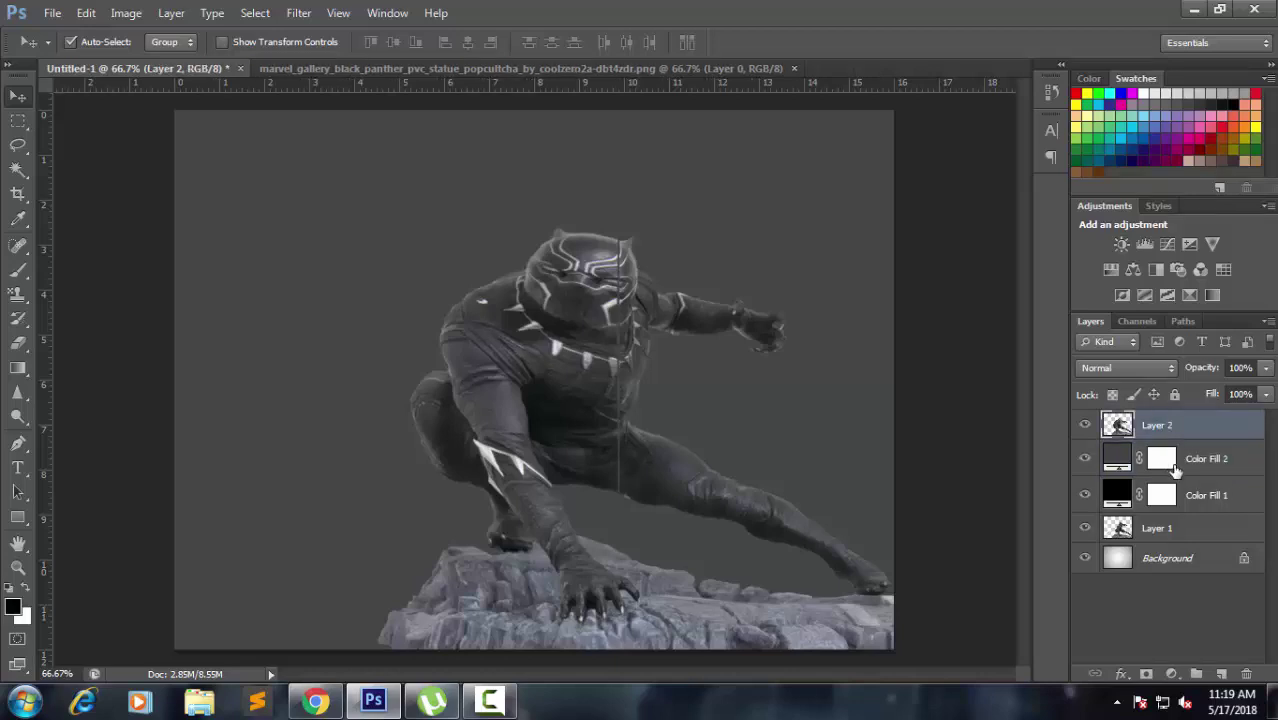
pyautogui.click(1168, 462)
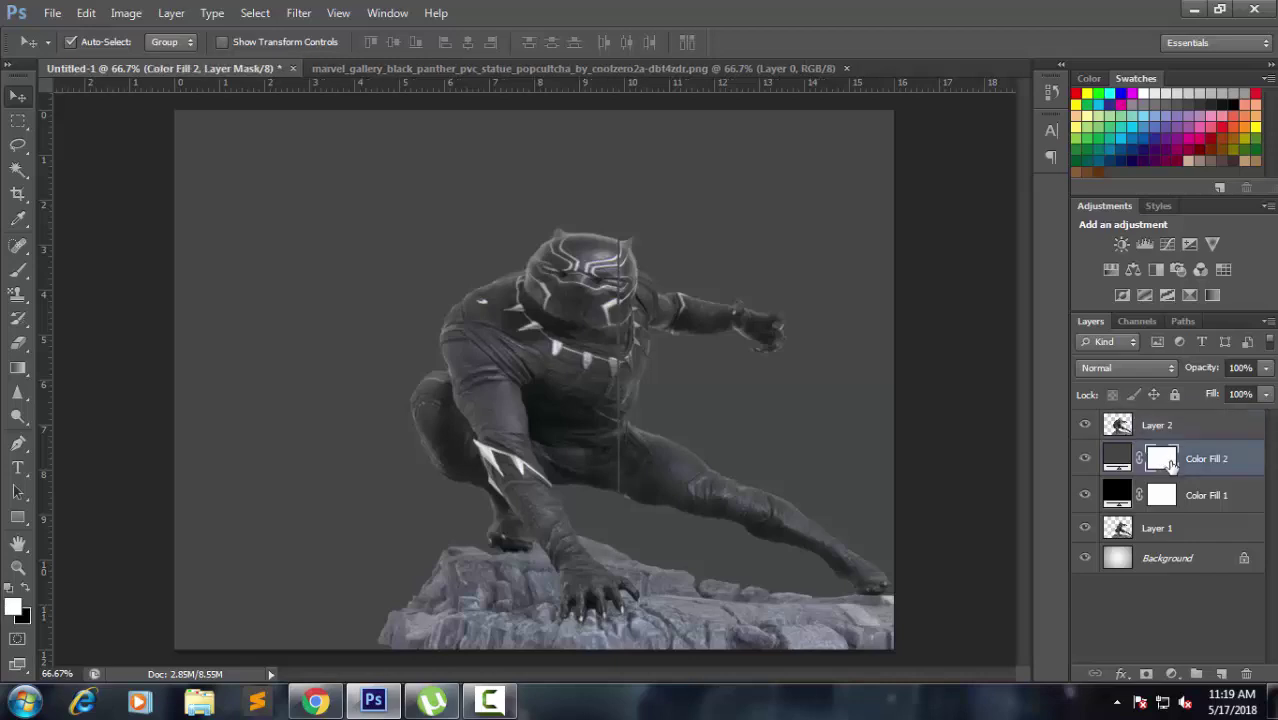
pyautogui.hotkey('ctrl', 'i')
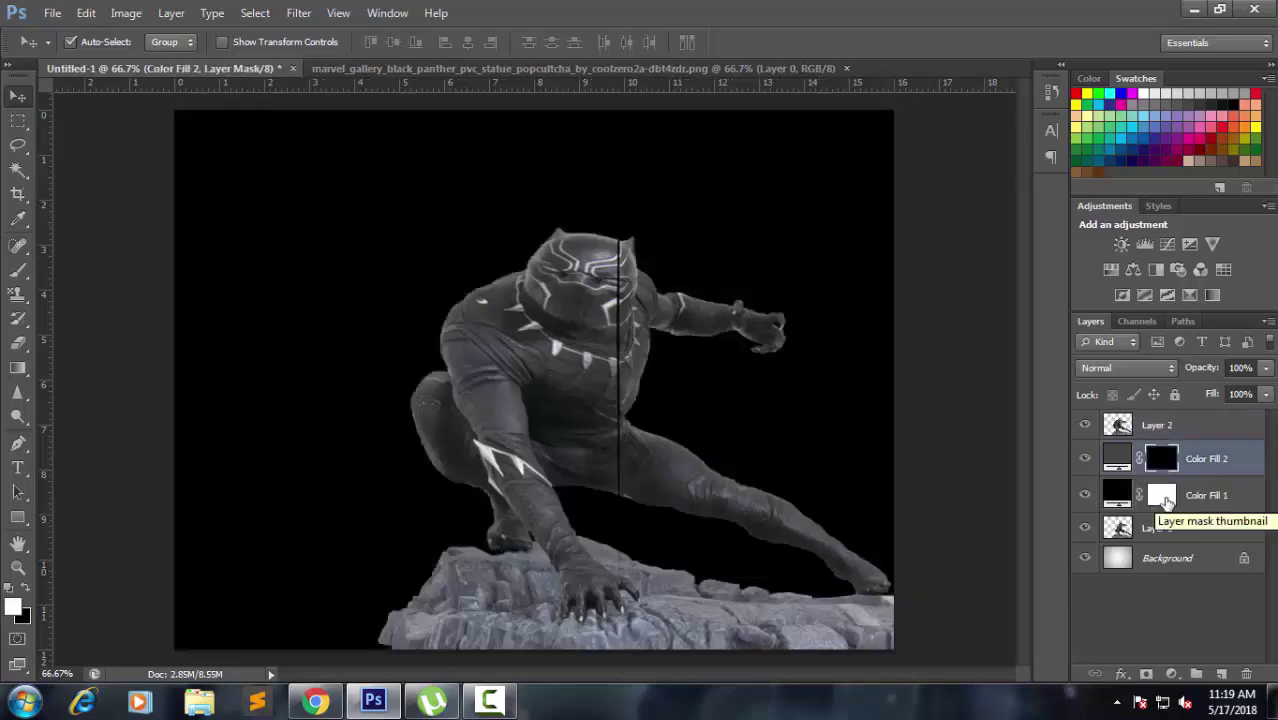
pyautogui.click(1166, 503)
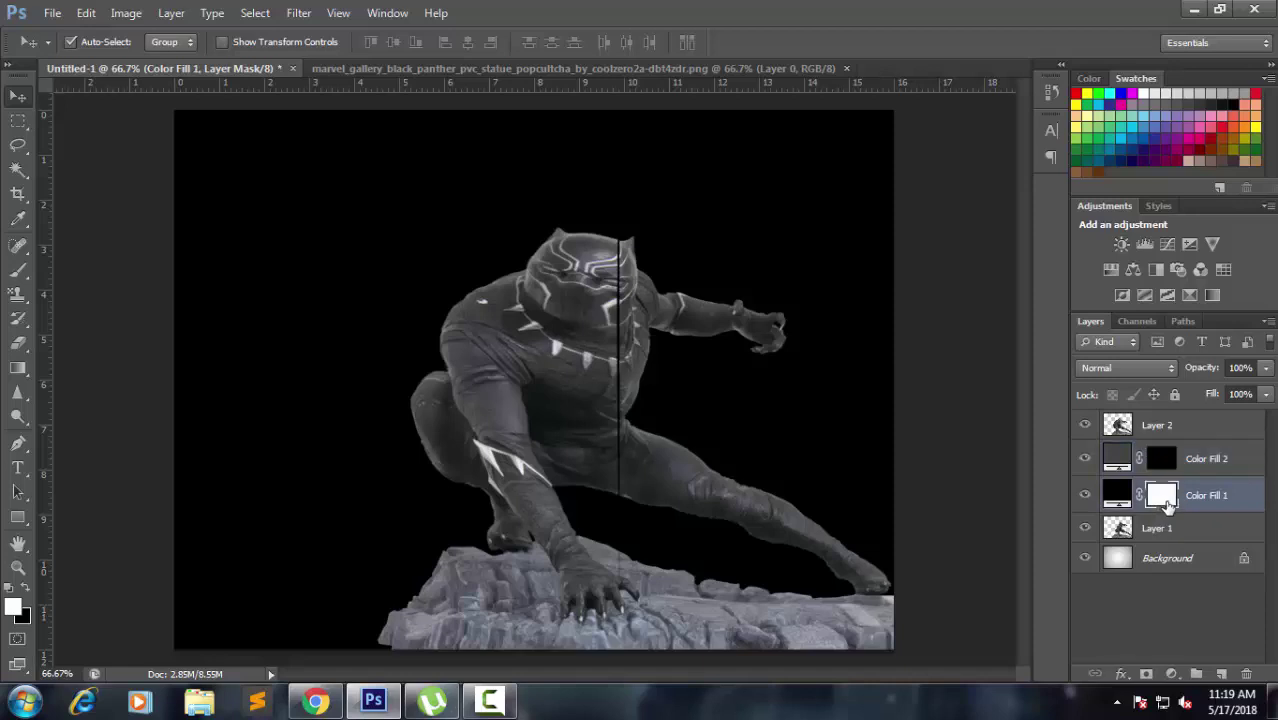
pyautogui.hotkey('ctrl', 'i')
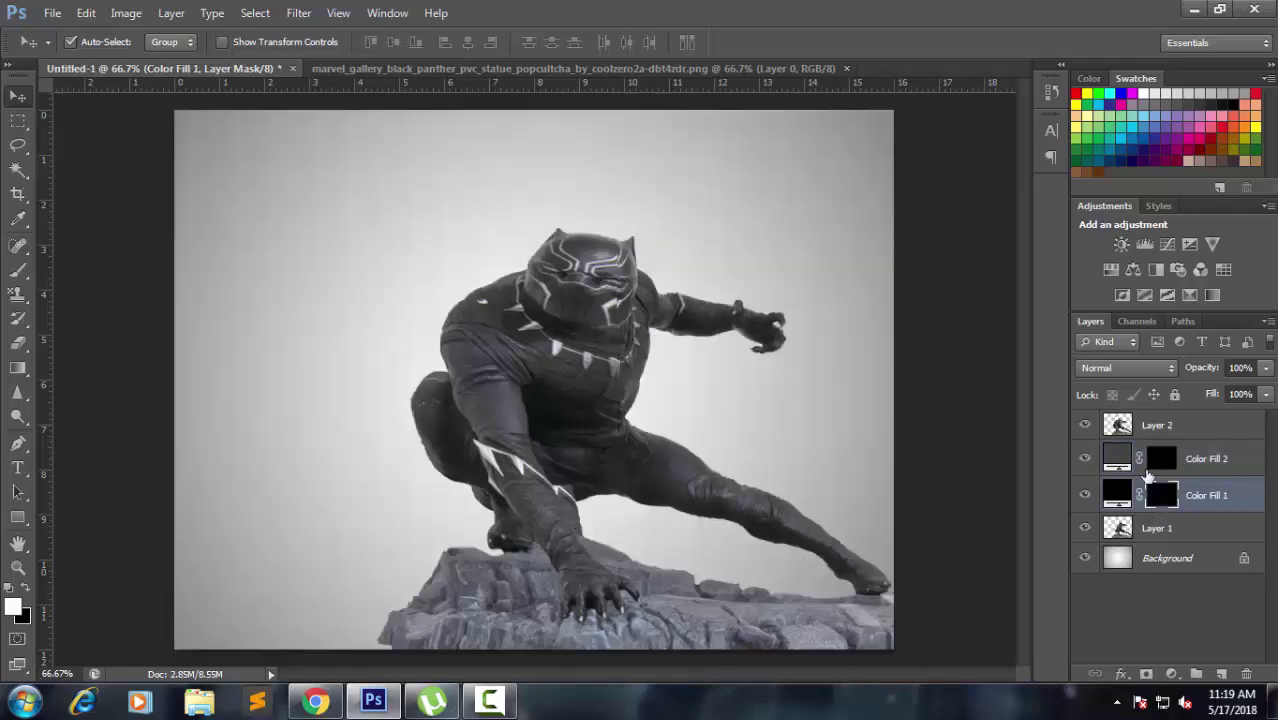
pyautogui.click(1166, 430)
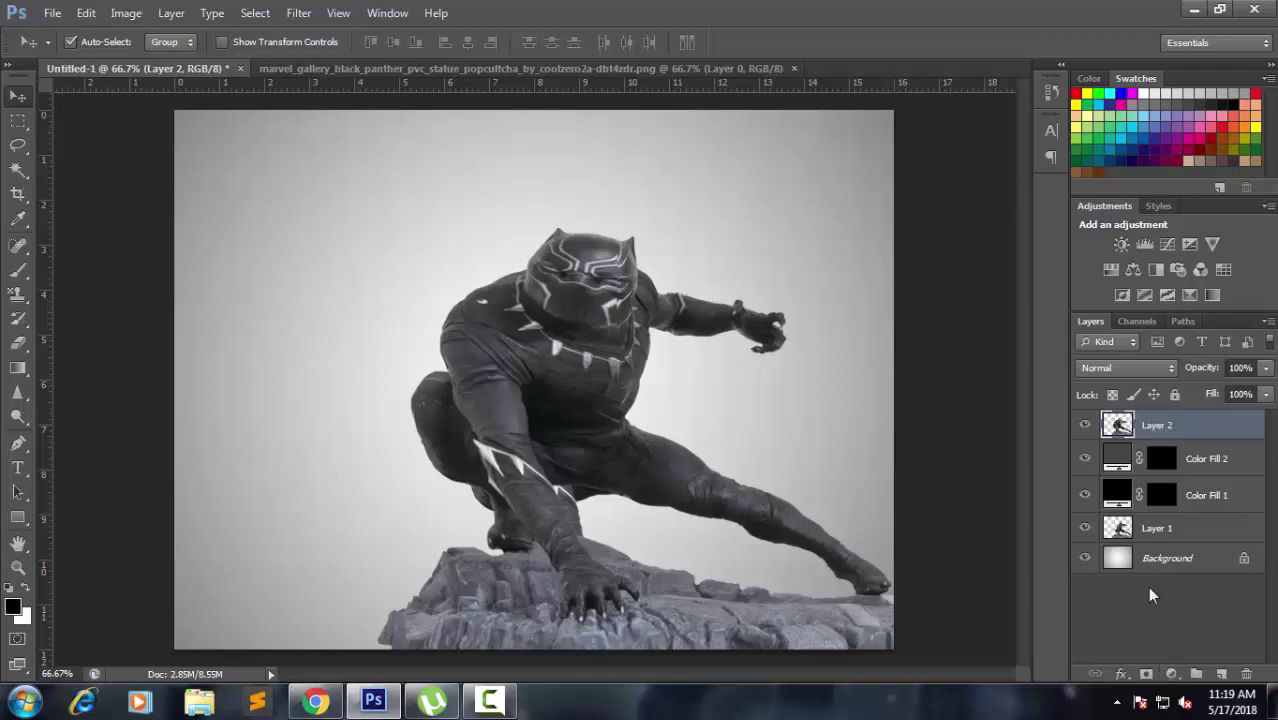
# - Add a layer mask to Layer 2 and set a hard round brush to 133 px at 94% hardness
pyautogui.click(1145, 675)
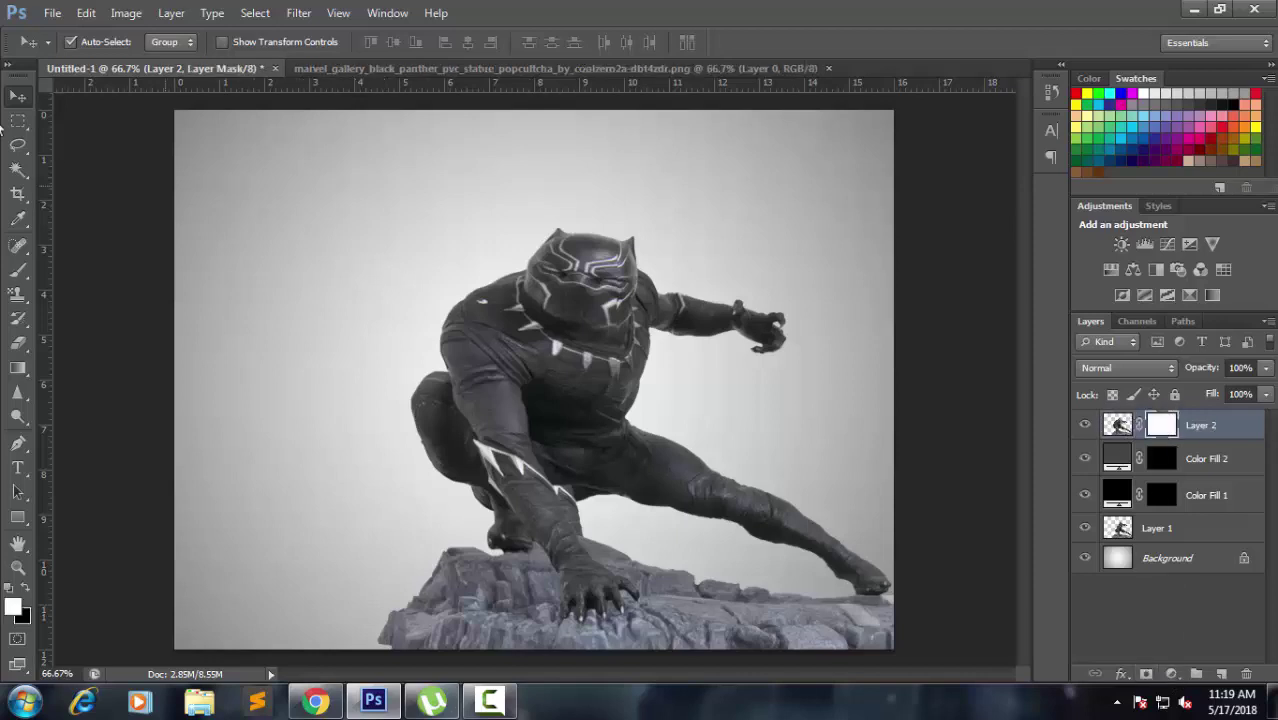
pyautogui.click(17, 270)
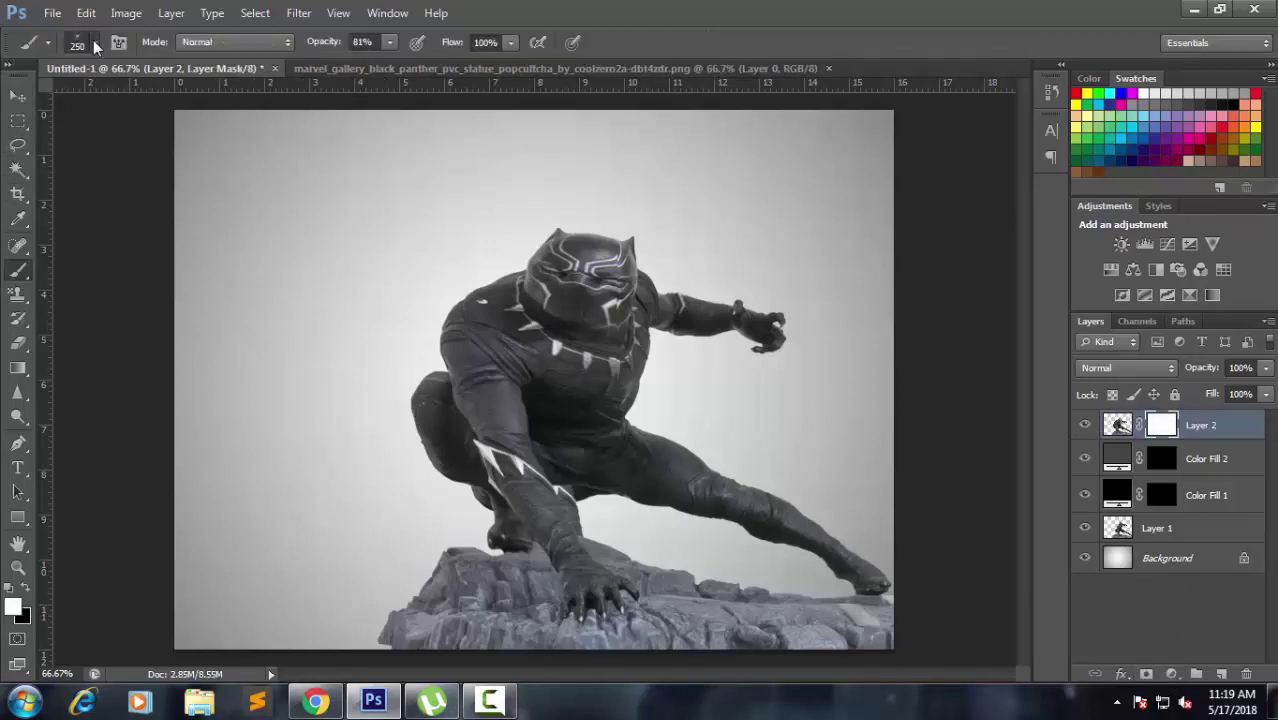
pyautogui.click(94, 45)
pyautogui.click(69, 187)
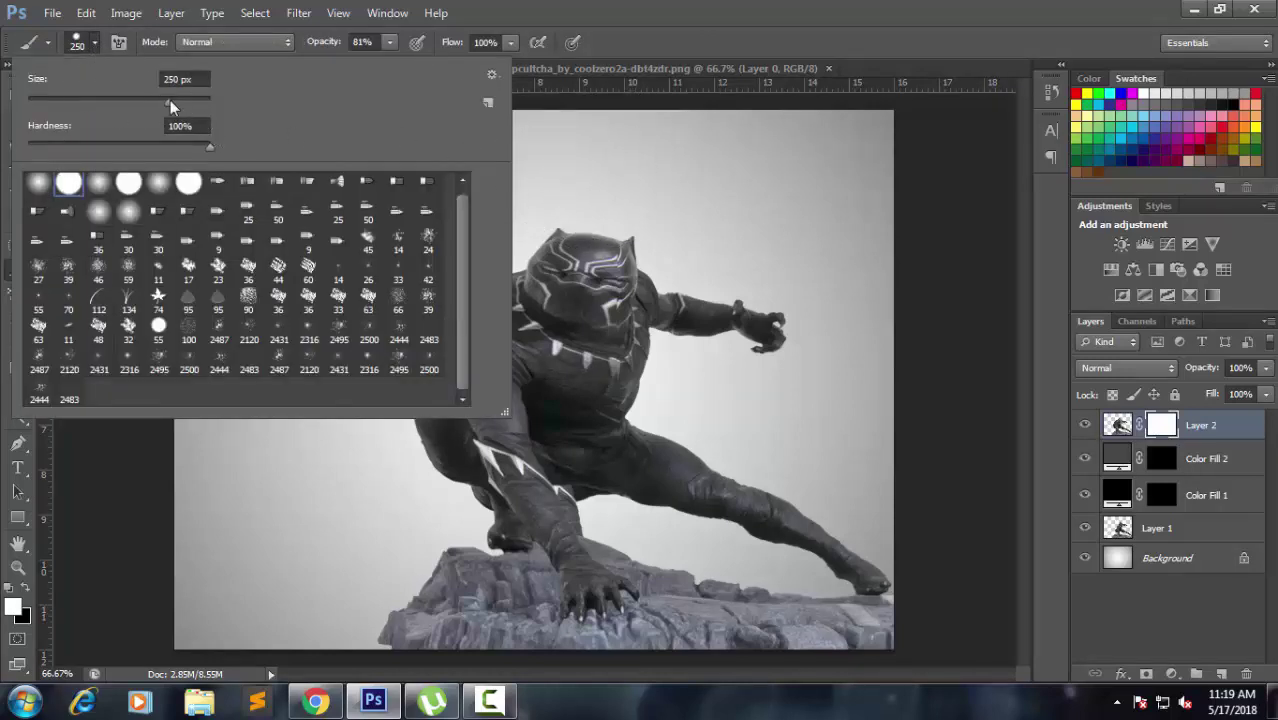
pyautogui.moveTo(122, 104); pyautogui.dragTo(134, 102)
pyautogui.moveTo(209, 147); pyautogui.dragTo(194, 147)
pyautogui.press('Return')
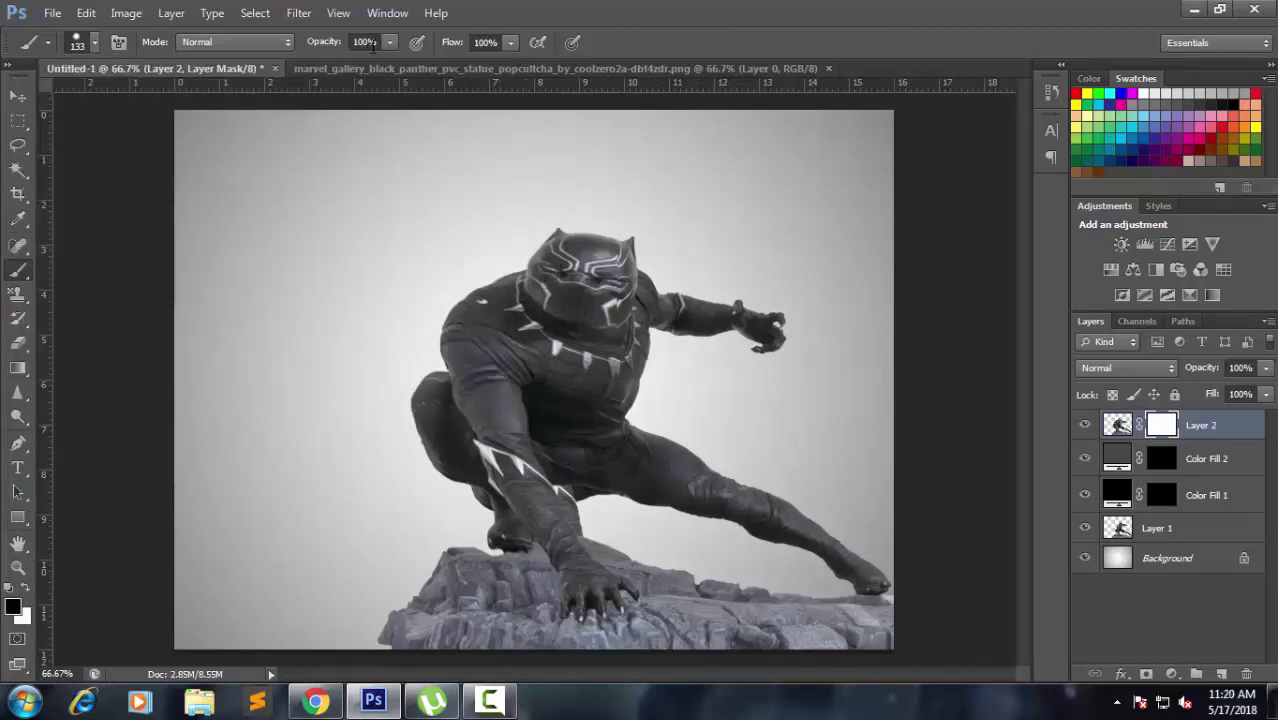
# - Paint black at 100% opacity to mask the figure's left shoulder and arm, then hide Layer 1
pyautogui.press('x')
pyautogui.moveTo(389, 42); pyautogui.dragTo(387, 52)
pyautogui.moveTo(448, 250)
pyautogui.mouseDown()
pyautogui.moveTo(428, 285)
pyautogui.moveTo(445, 300)
pyautogui.mouseUp()
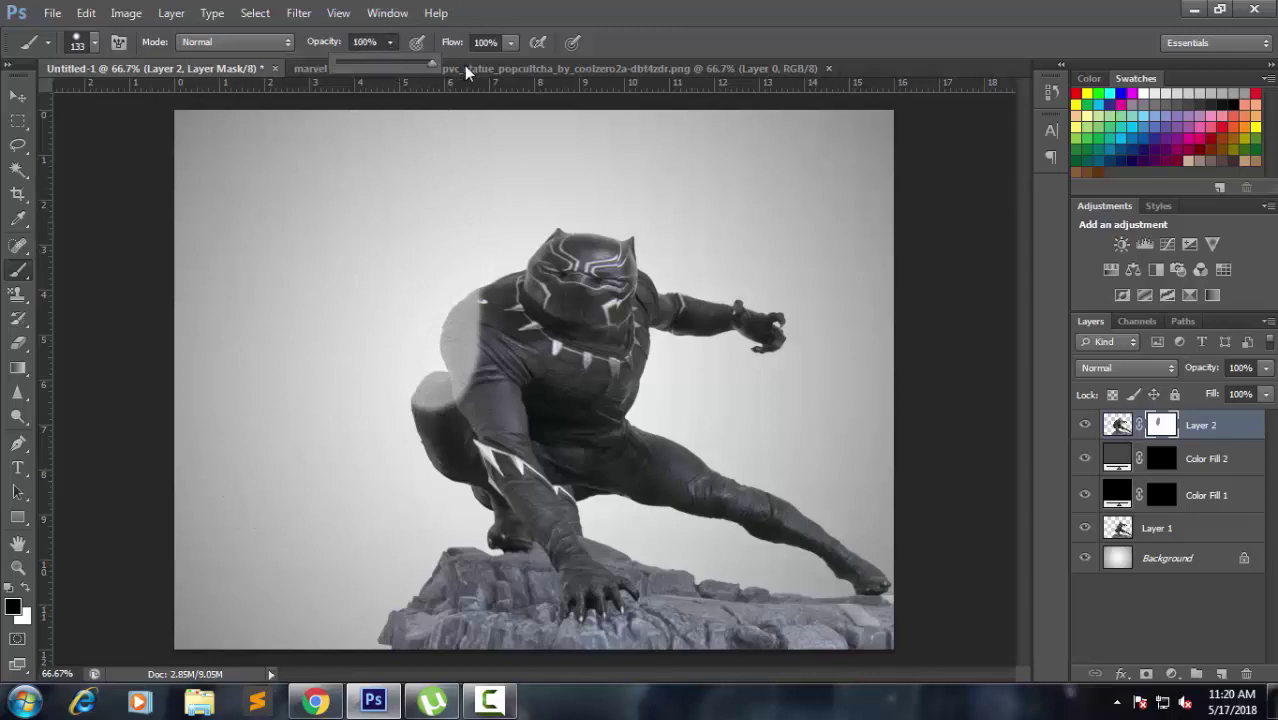
pyautogui.click(672, 8)
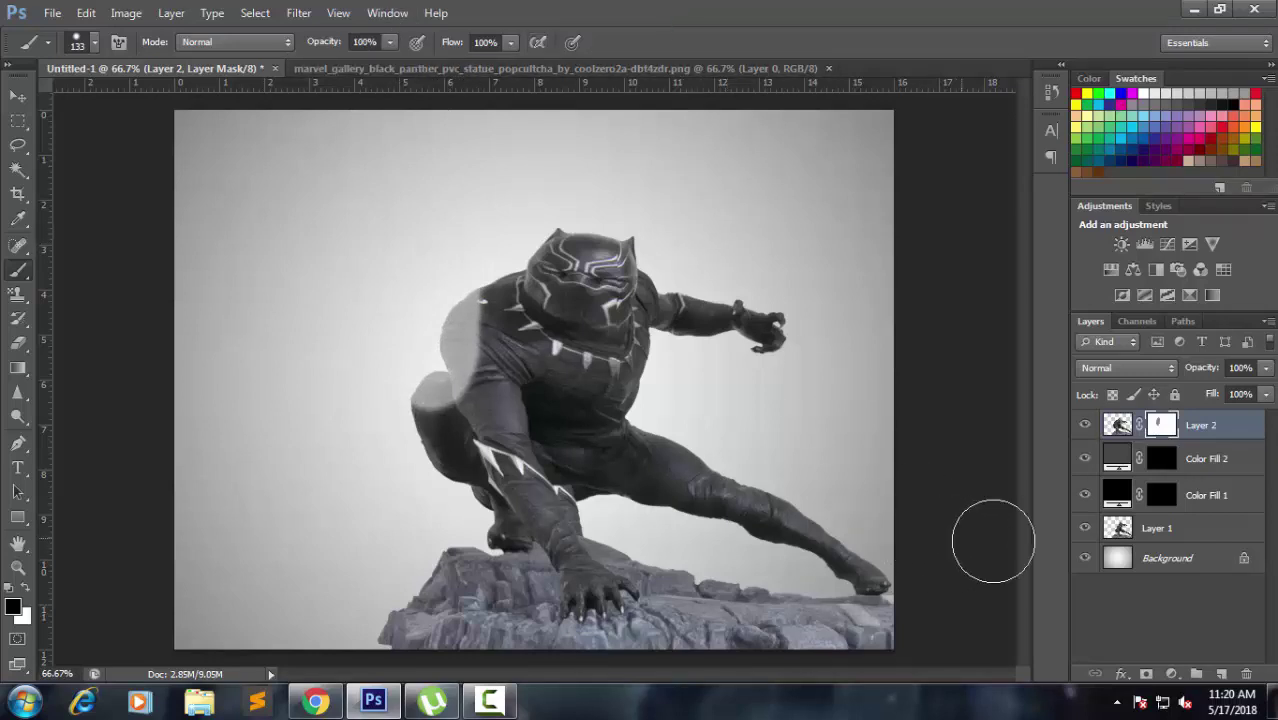
pyautogui.click(1086, 529)
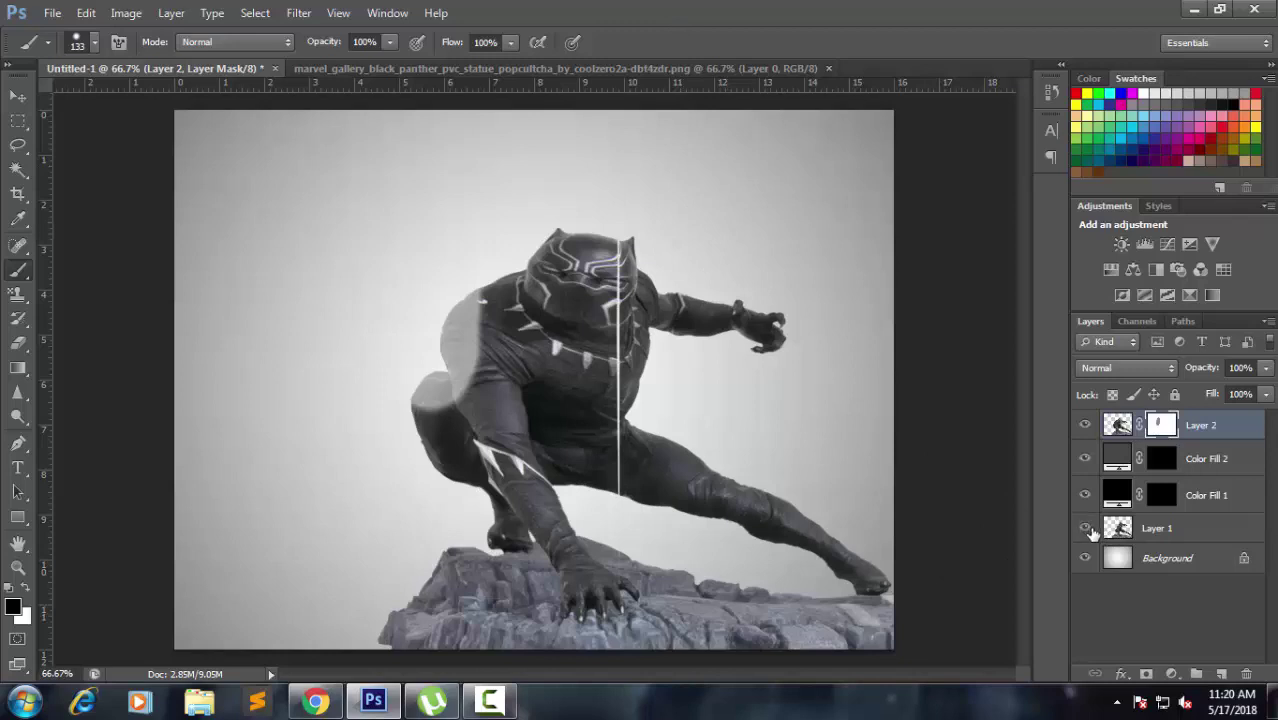
# - Mask out more of the figure's left side, including the pale haze along the back and leg
pyautogui.moveTo(493, 237)
pyautogui.mouseDown()
pyautogui.moveTo(485, 322)
pyautogui.moveTo(508, 228)
pyautogui.moveTo(442, 385)
pyautogui.moveTo(388, 456)
pyautogui.mouseUp()
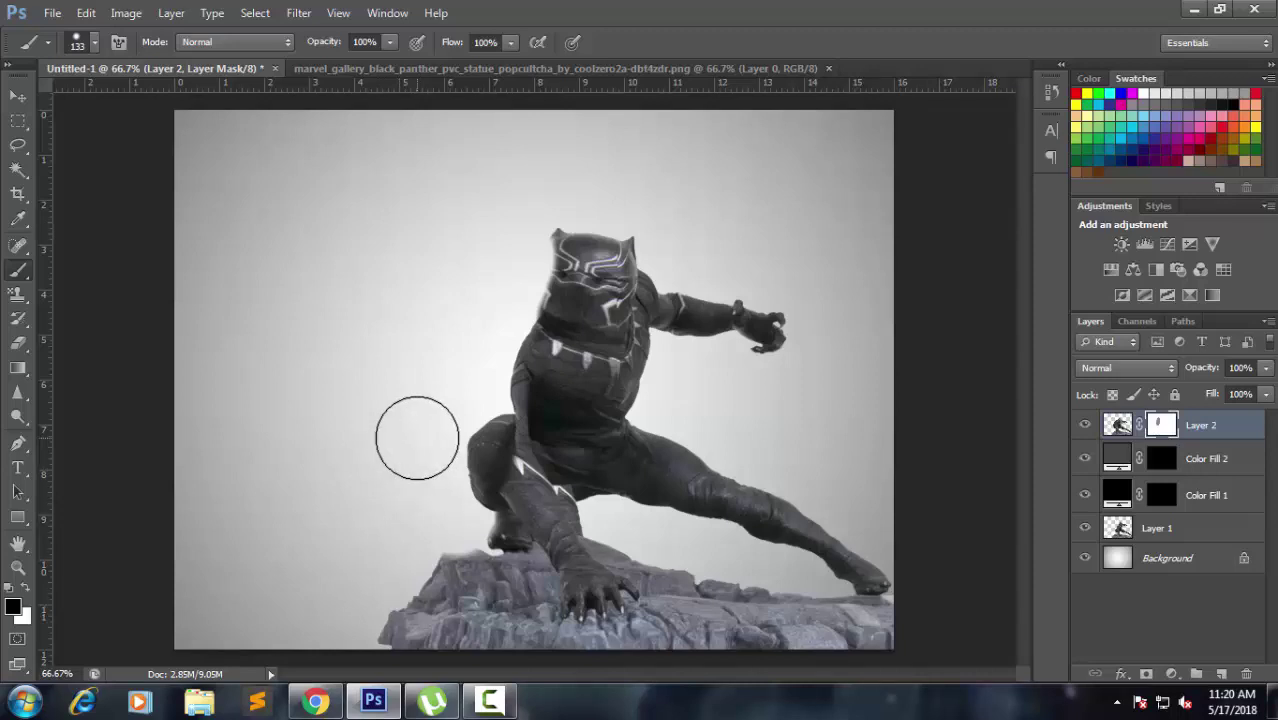
pyautogui.moveTo(421, 448); pyautogui.dragTo(506, 327)
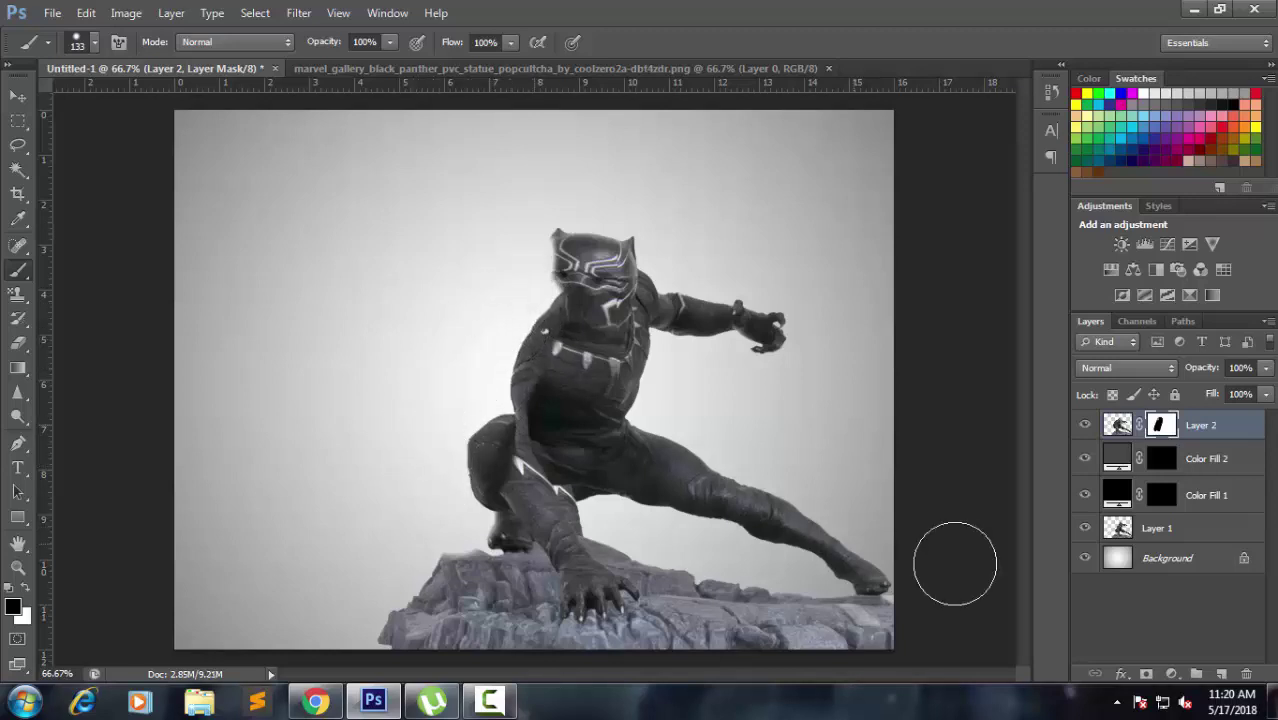
pyautogui.click(1085, 528)
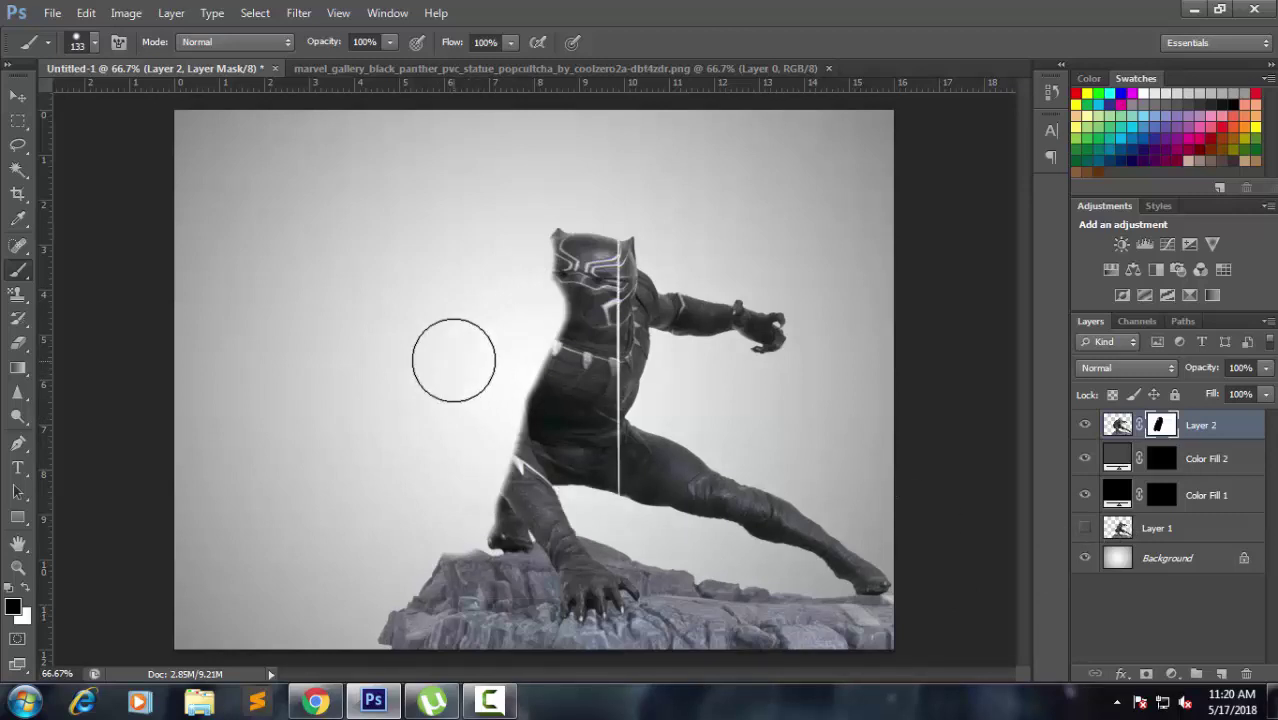
pyautogui.moveTo(453, 360)
pyautogui.mouseDown()
pyautogui.moveTo(485, 451)
pyautogui.moveTo(459, 529)
pyautogui.moveTo(522, 377)
pyautogui.moveTo(516, 244)
pyautogui.mouseUp()
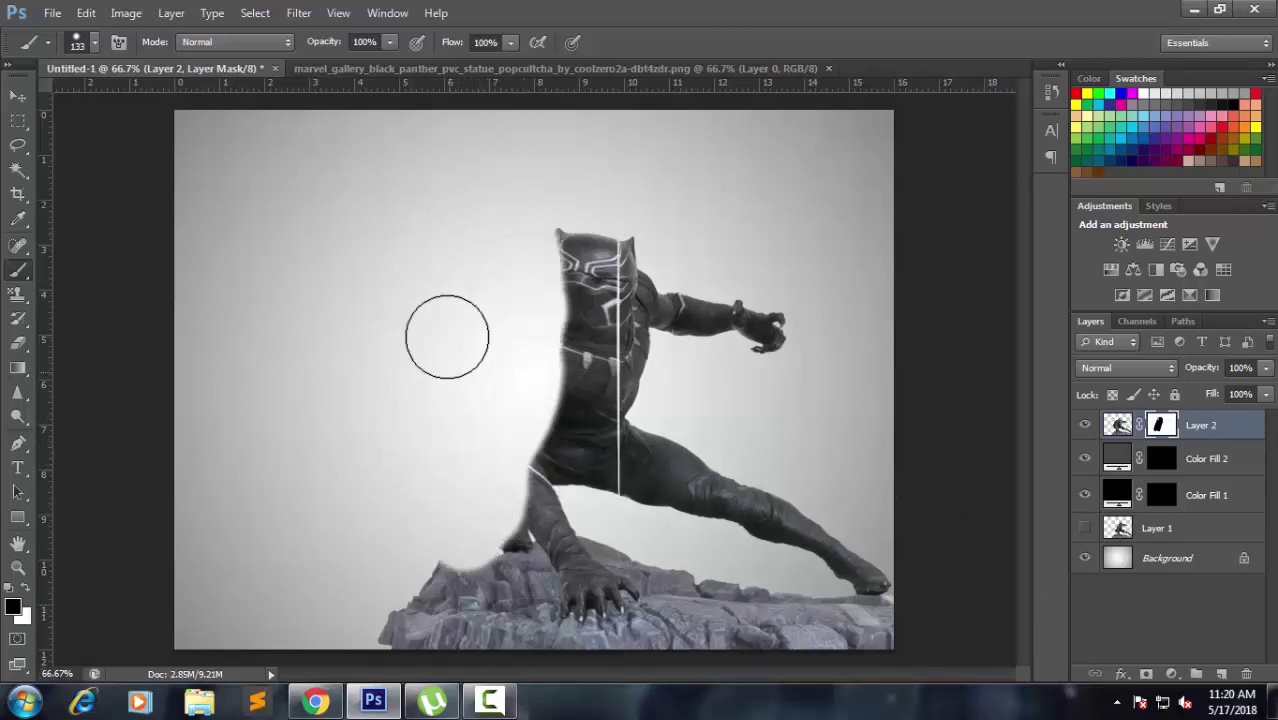
pyautogui.click(20, 96)
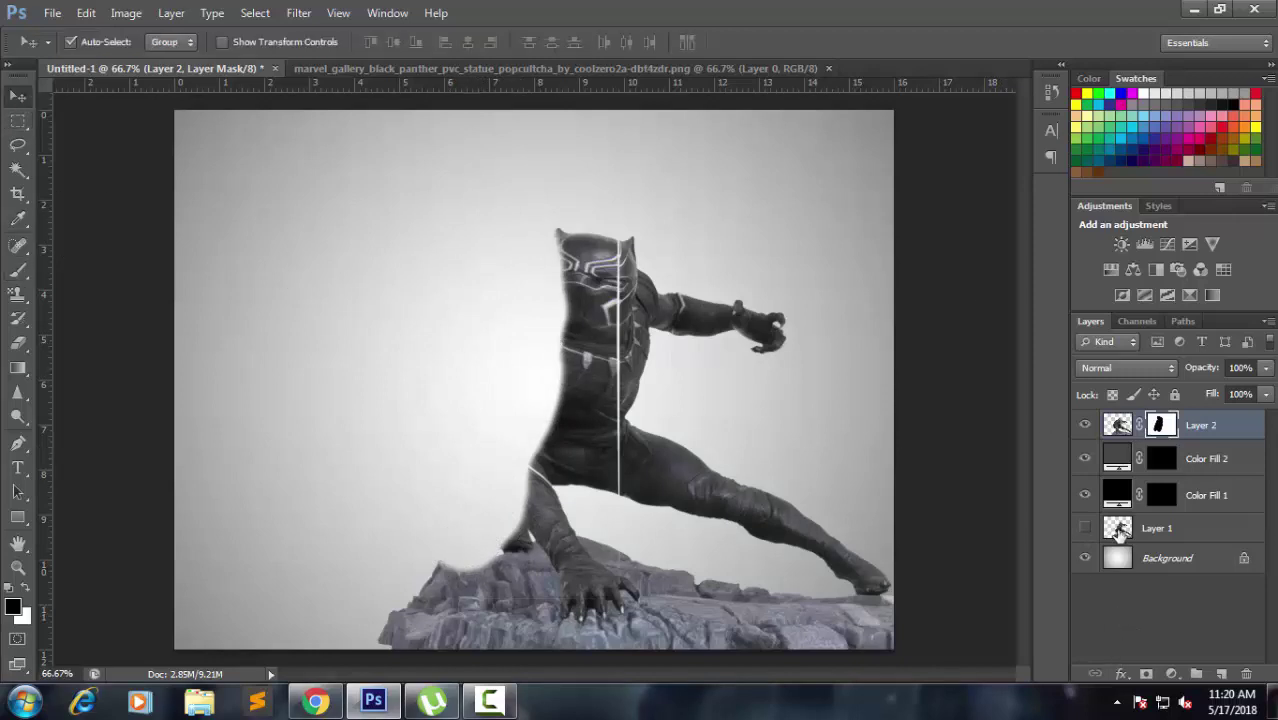
# - Load the Disintegration.abr brush set and pick a large 2400 px Disintegration brush
pyautogui.click(19, 264)
pyautogui.click(91, 43)
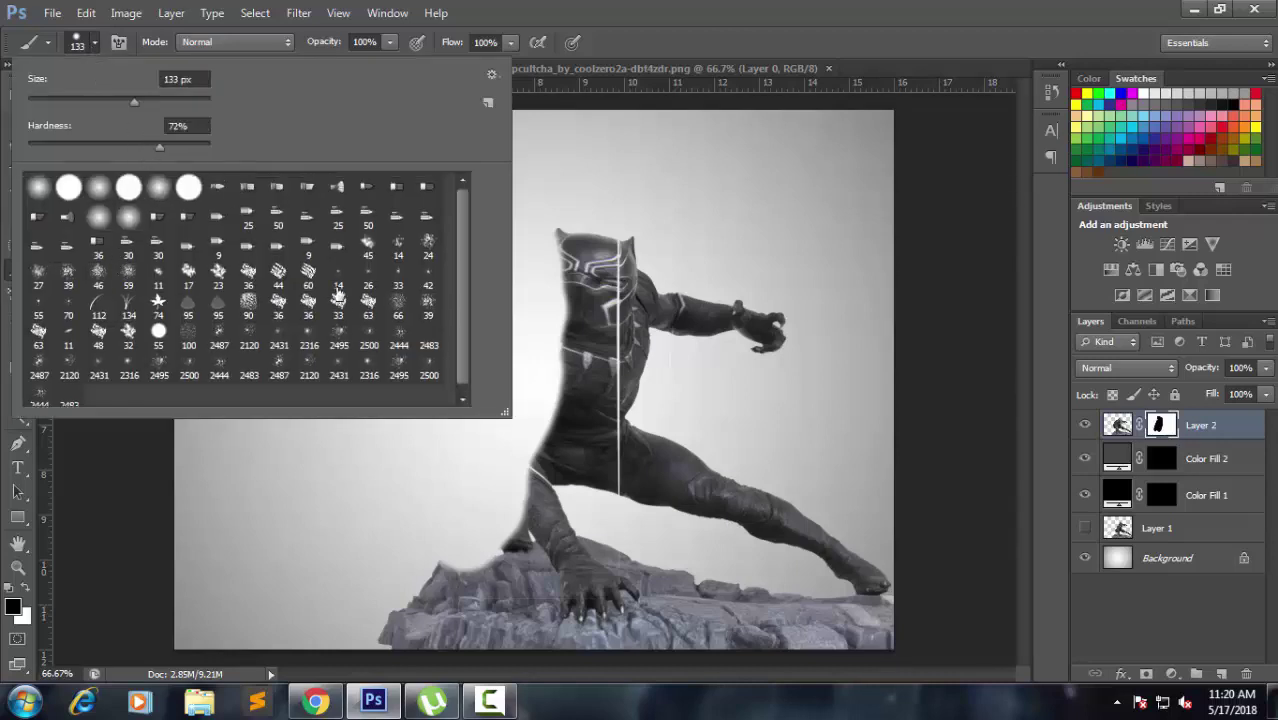
pyautogui.scroll(-1, 418, 369)
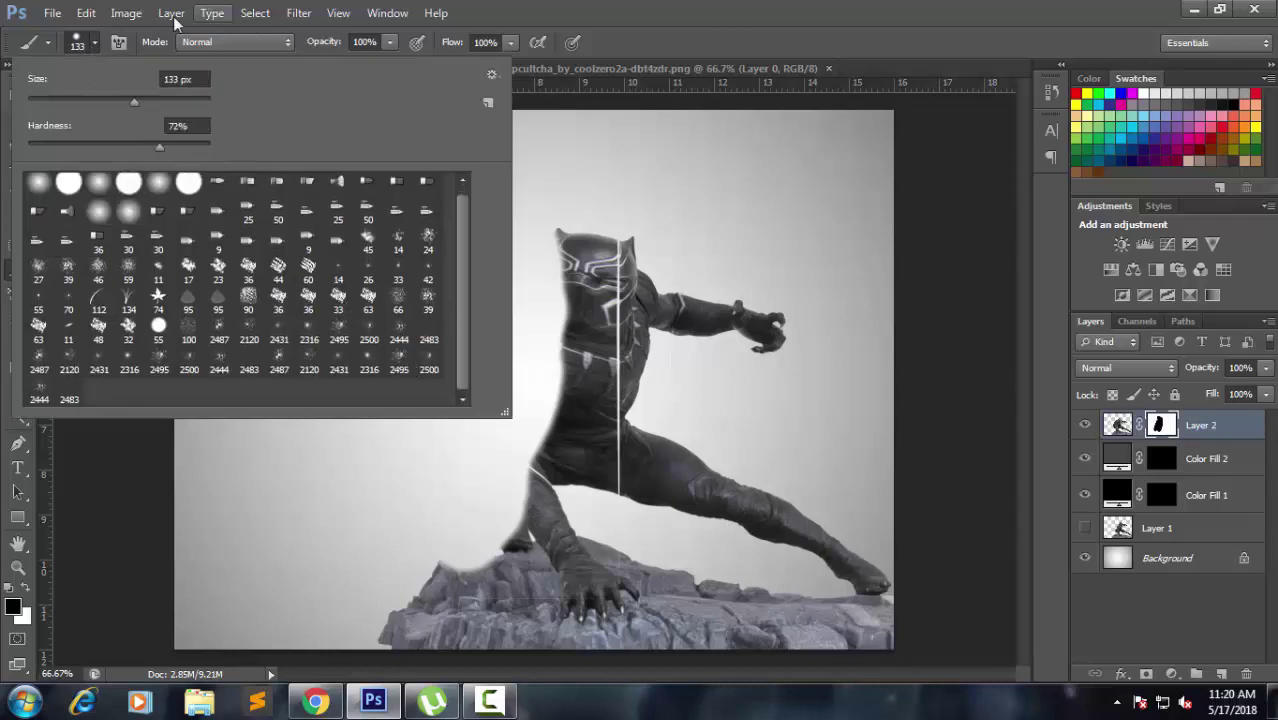
pyautogui.click(490, 75)
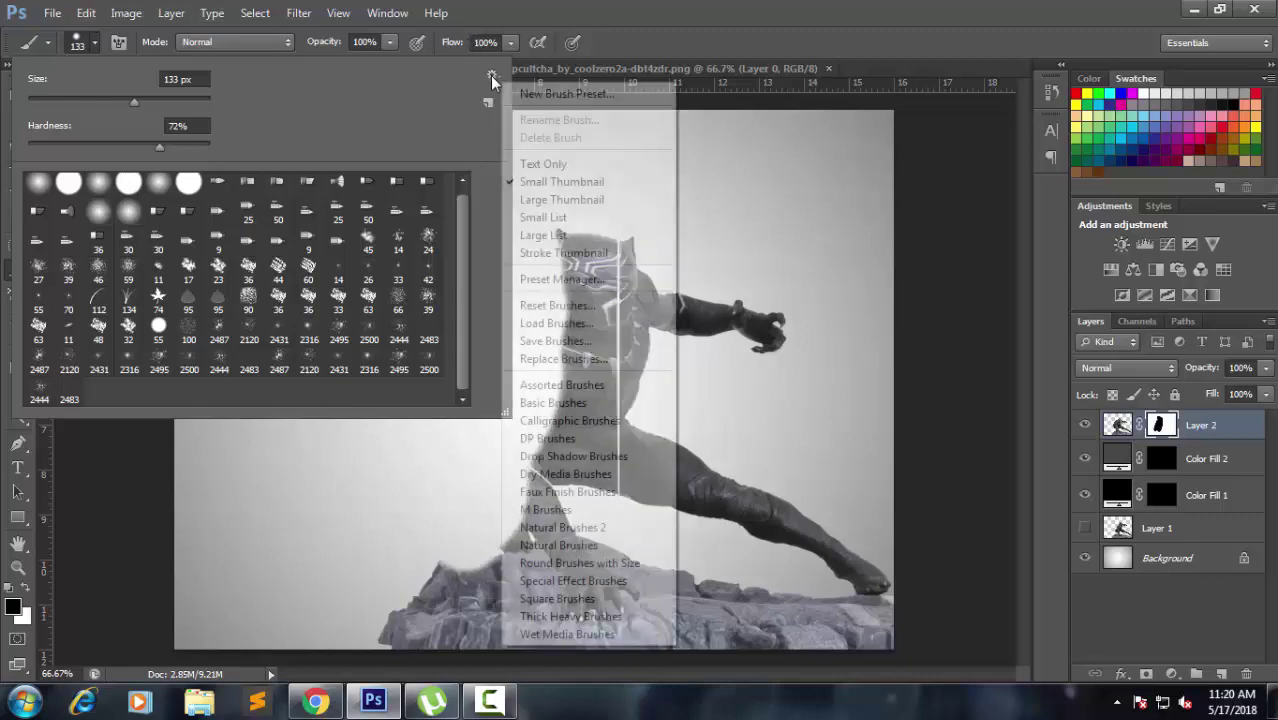
pyautogui.click(576, 323)
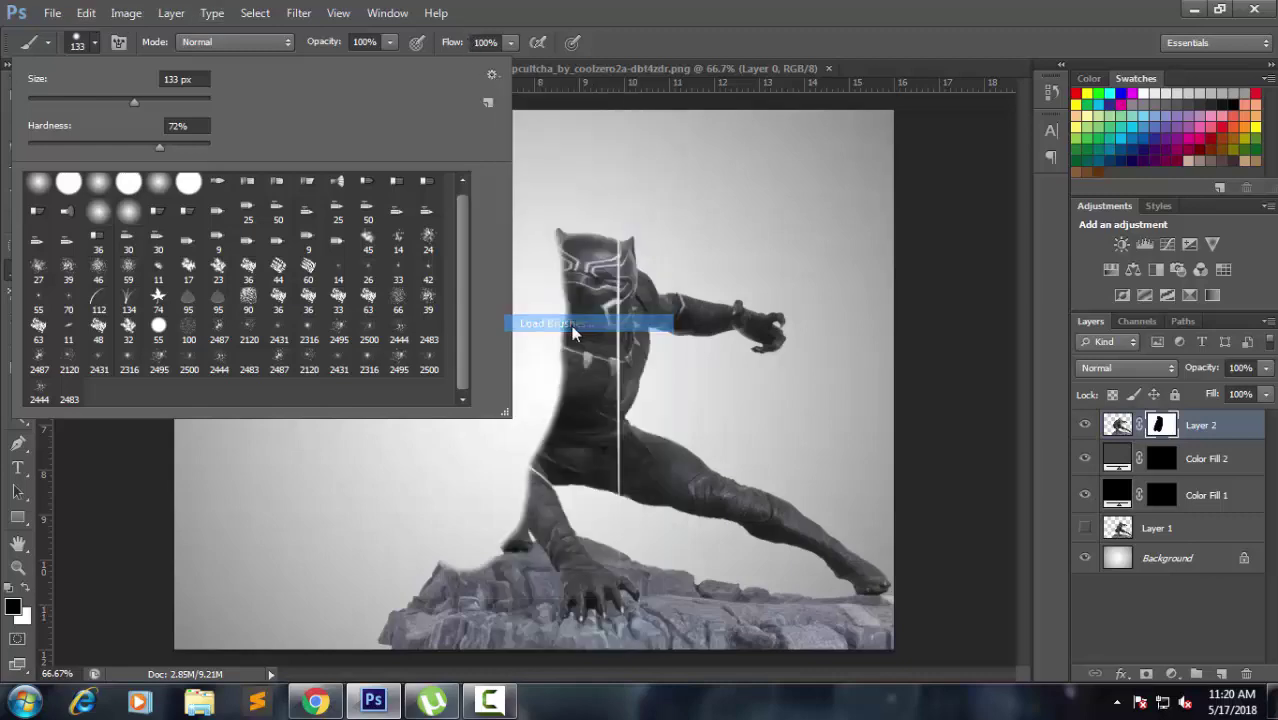
pyautogui.scroll(-1, 767, 452)
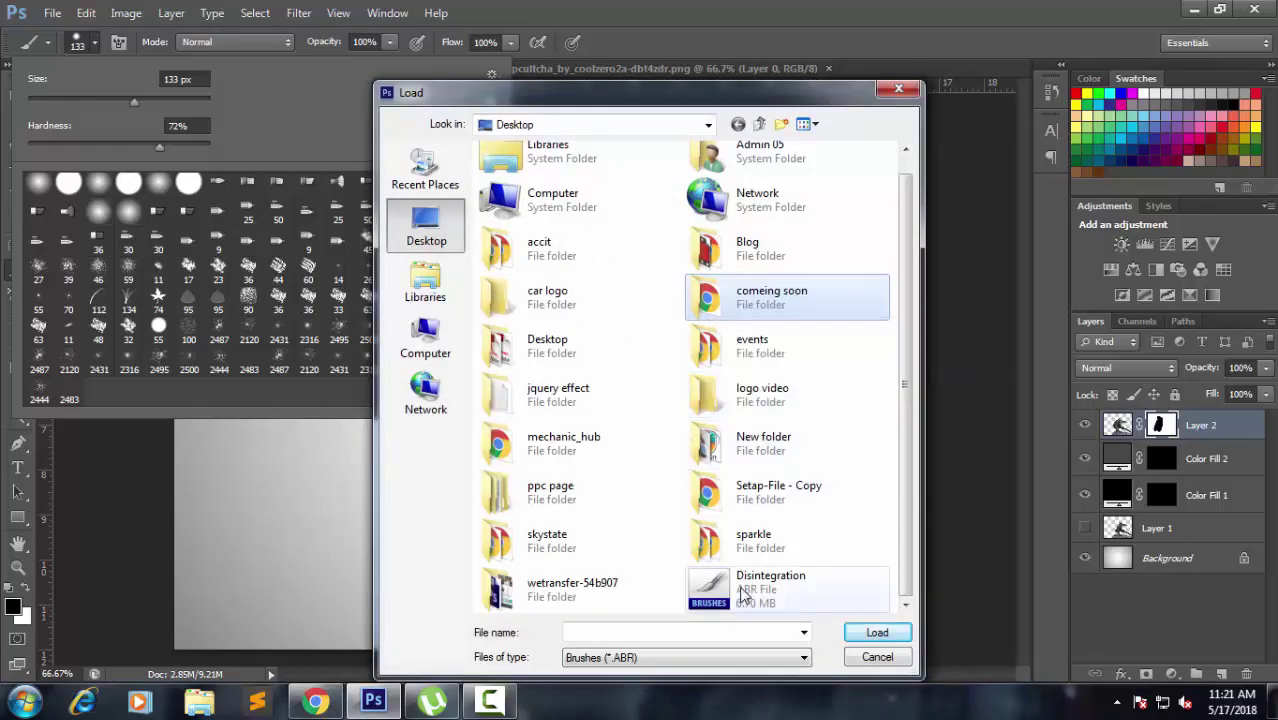
pyautogui.doubleClick(745, 590)
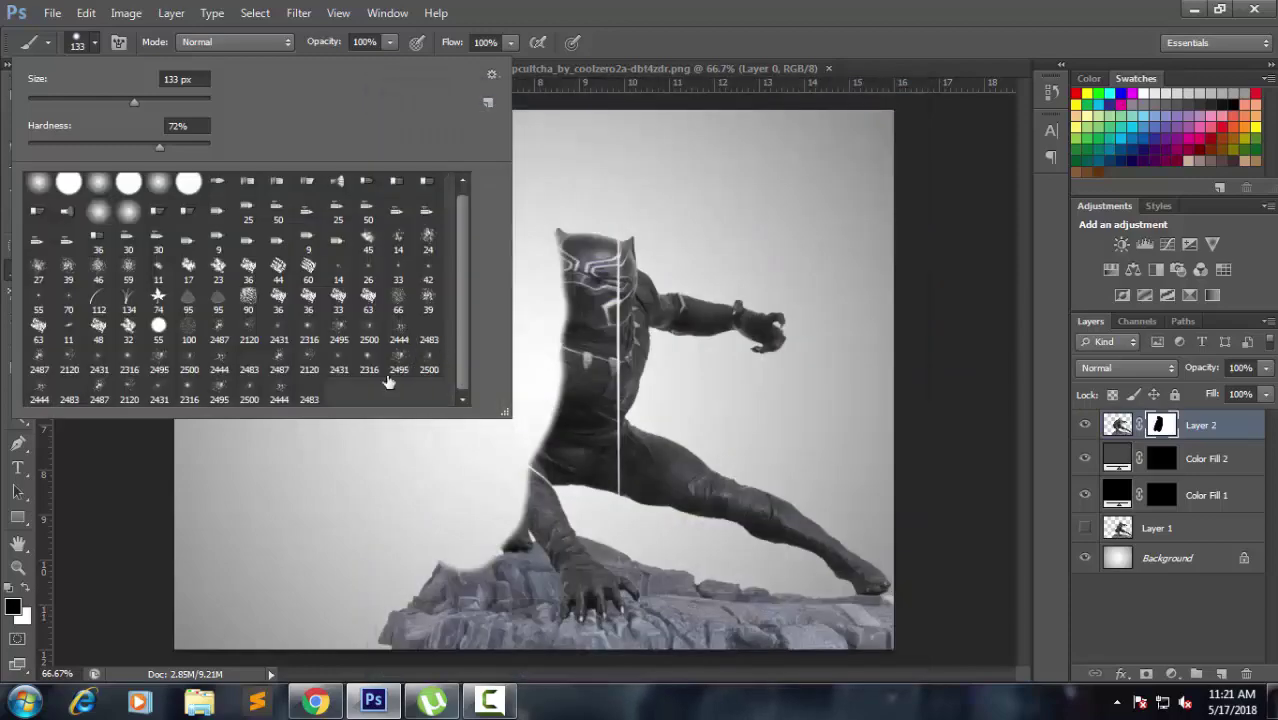
pyautogui.click(1017, 91)
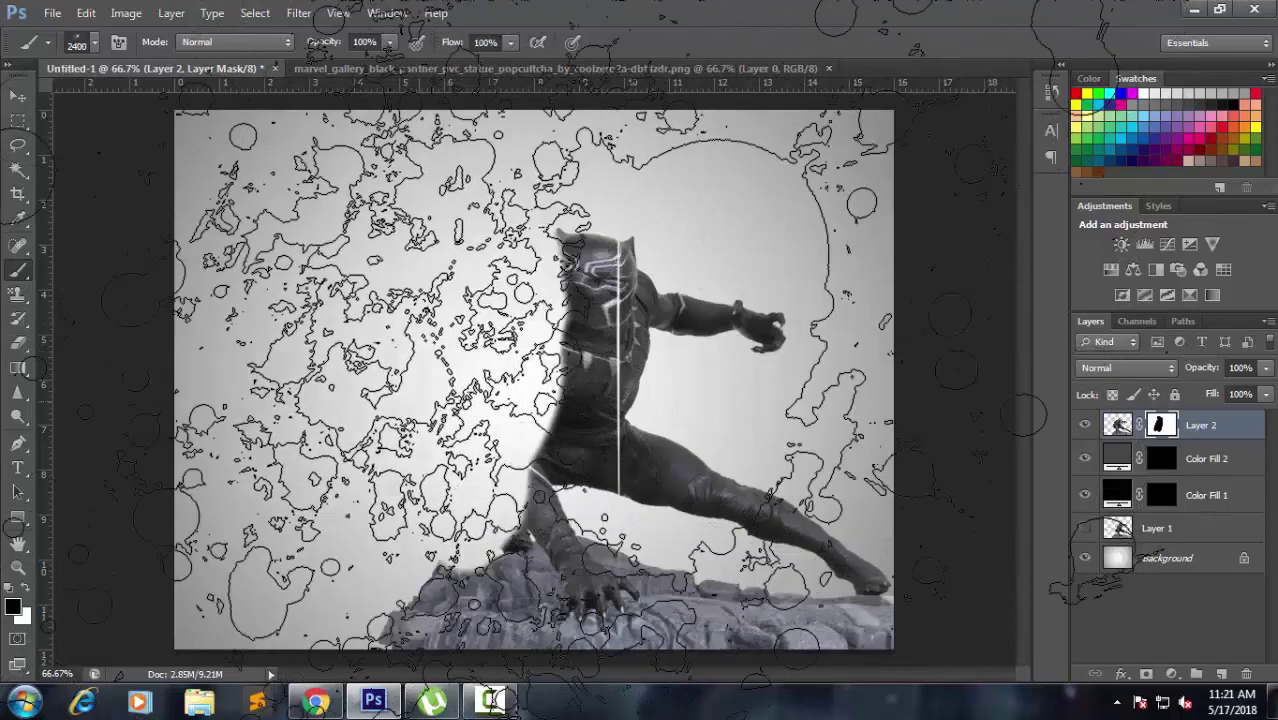
# - Shrink the particle brush to 175 px and paint particles trailing off the head and waist
pyautogui.press('[')
pyautogui.press('[')
pyautogui.press('[')
pyautogui.press('[')
pyautogui.press('[')
pyautogui.press('[')
pyautogui.press('[')
pyautogui.press('[')
pyautogui.press('[')
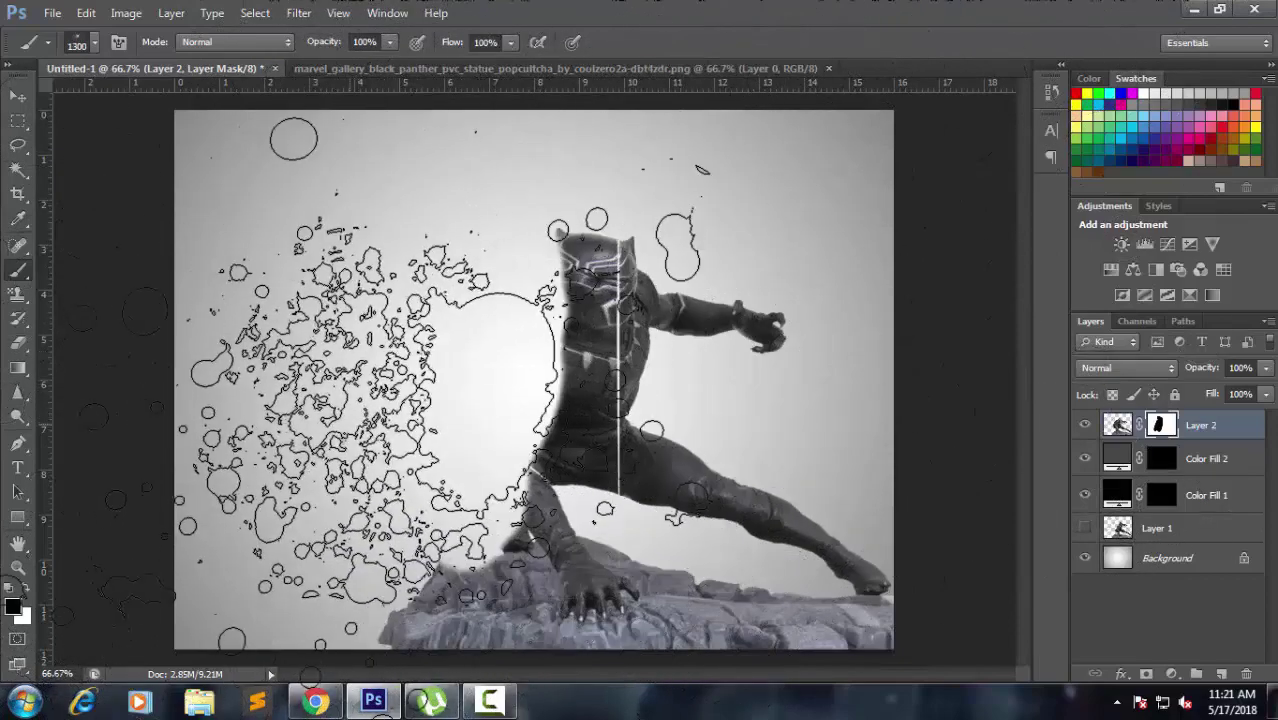
pyautogui.press('[')
pyautogui.press('[')
pyautogui.press('[')
pyautogui.press('[')
pyautogui.press('[')
pyautogui.press('[')
pyautogui.press('[')
pyautogui.press('[')
pyautogui.press('[')
pyautogui.press('[')
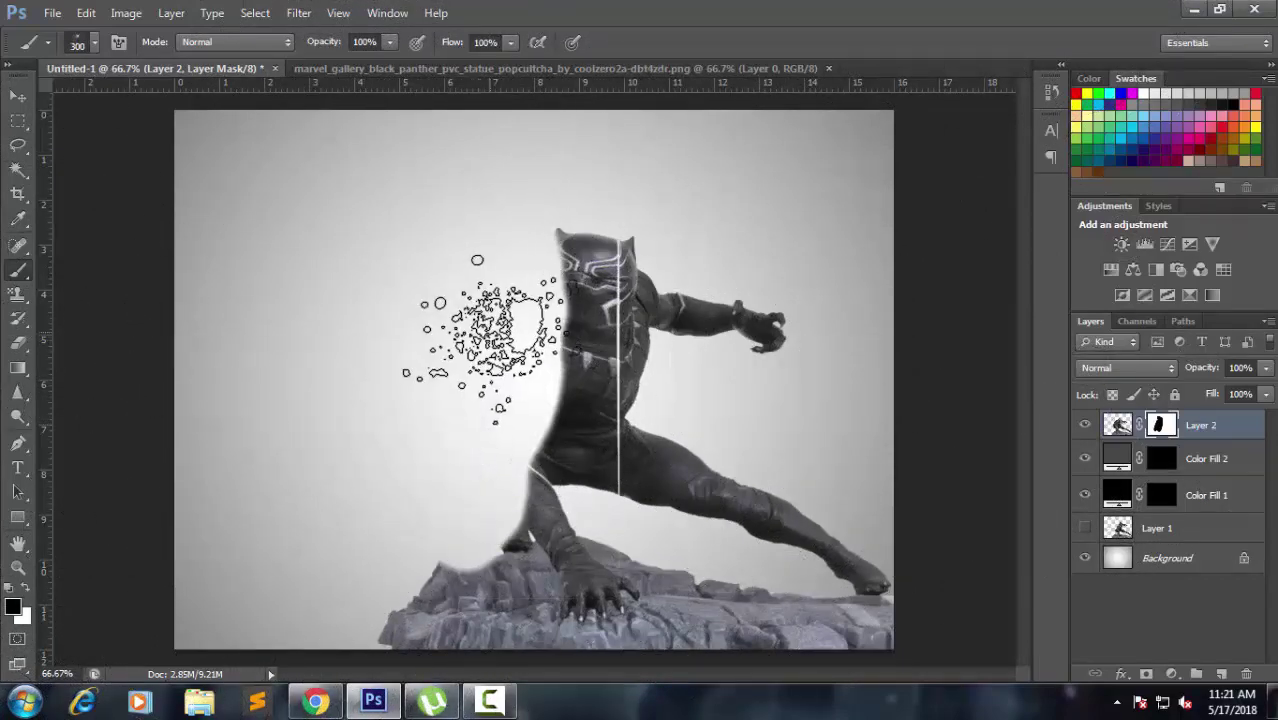
pyautogui.press('[')
pyautogui.press('[')
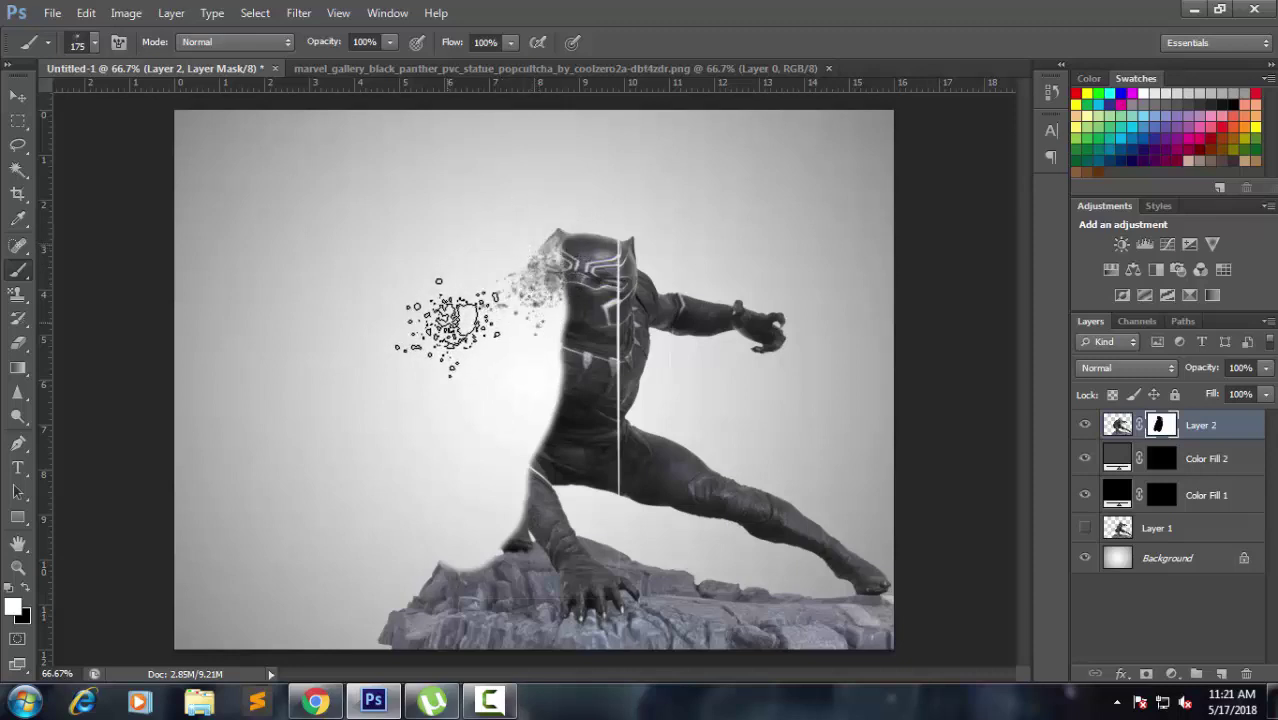
pyautogui.moveTo(513, 340)
pyautogui.mouseDown()
pyautogui.moveTo(471, 442)
pyautogui.moveTo(485, 428)
pyautogui.moveTo(453, 415)
pyautogui.mouseUp()
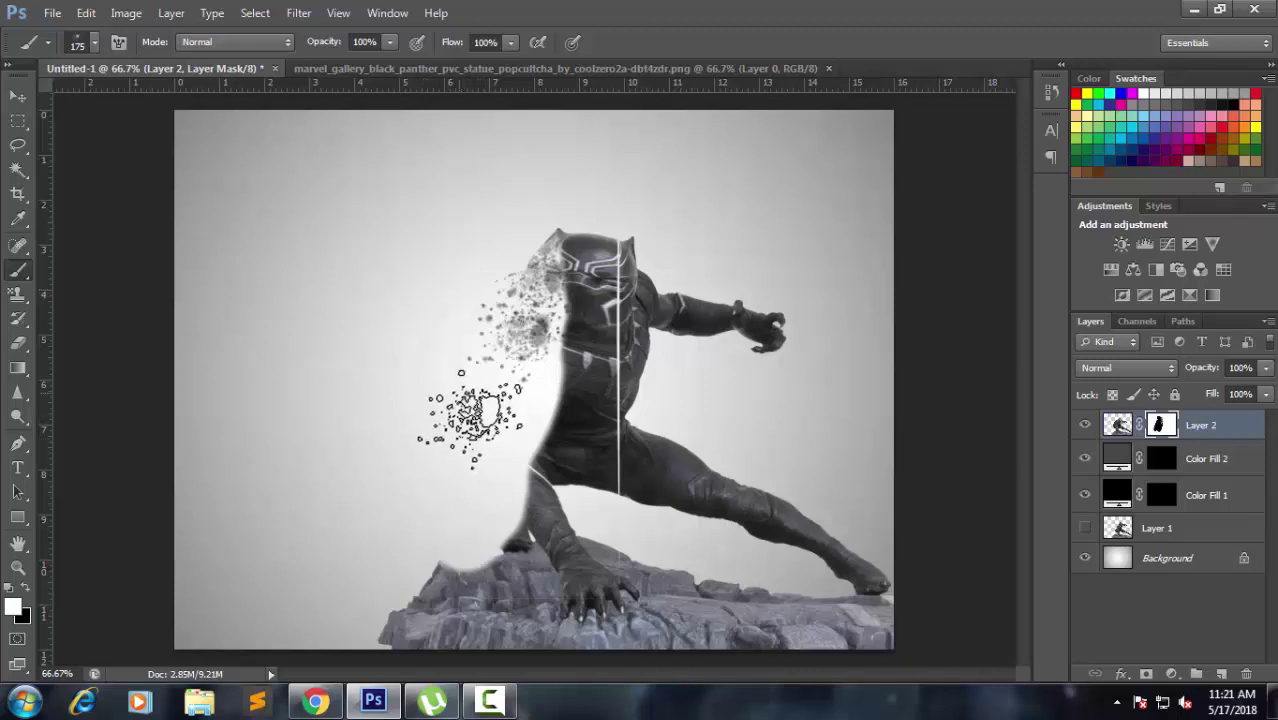
pyautogui.moveTo(495, 455)
pyautogui.mouseDown()
pyautogui.moveTo(515, 425)
pyautogui.moveTo(499, 400)
pyautogui.mouseUp()
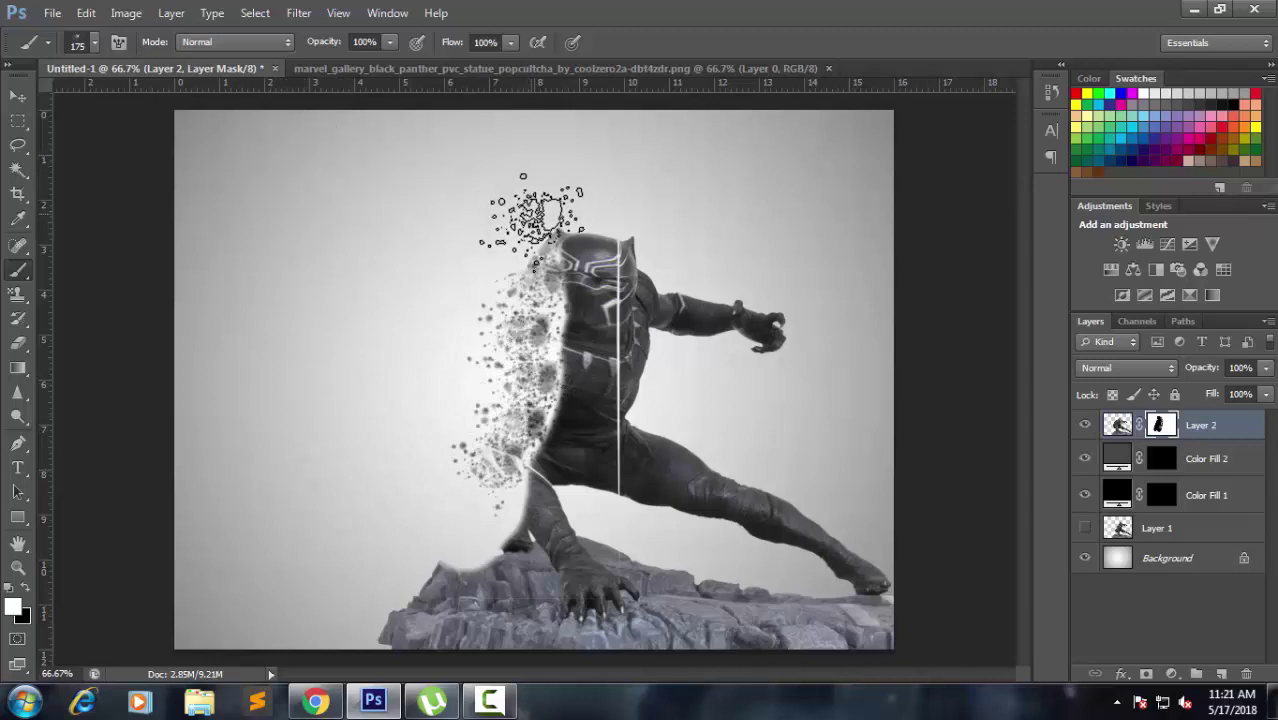
# - Switch to another Disintegration brush at 250 px and paint particles above the rocks and beside the head
pyautogui.click(94, 43)
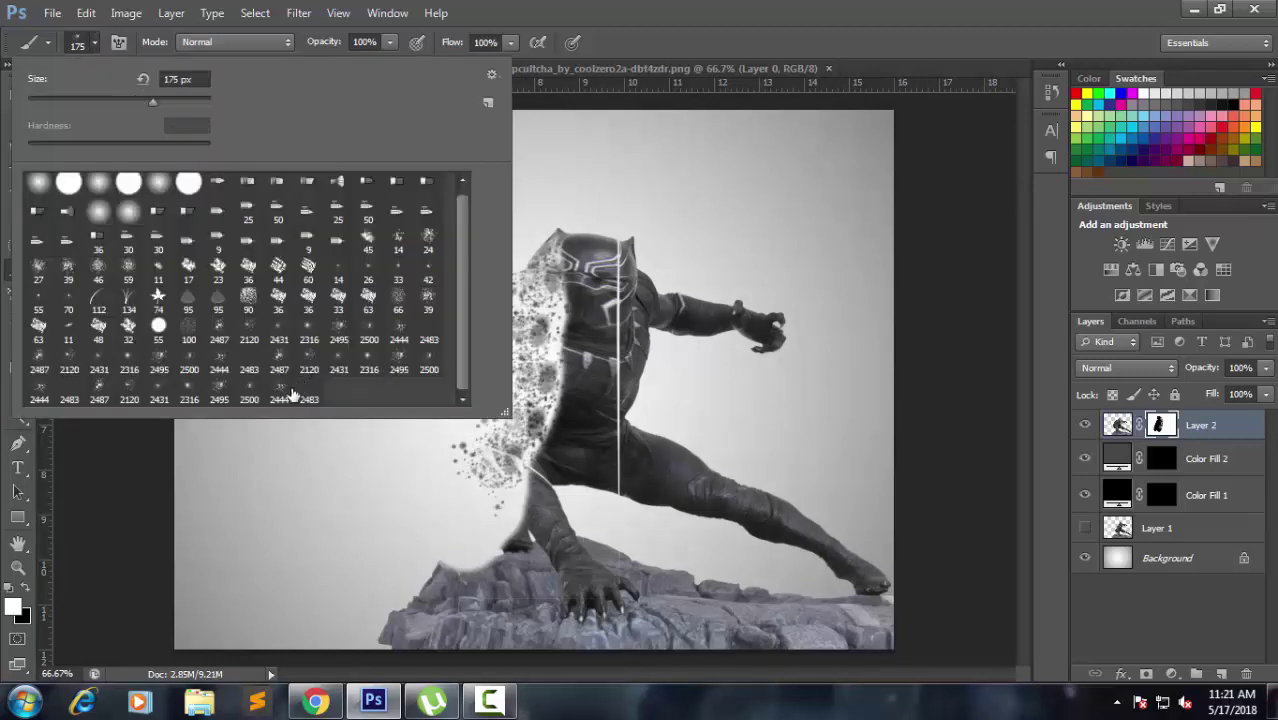
pyautogui.click(876, 55)
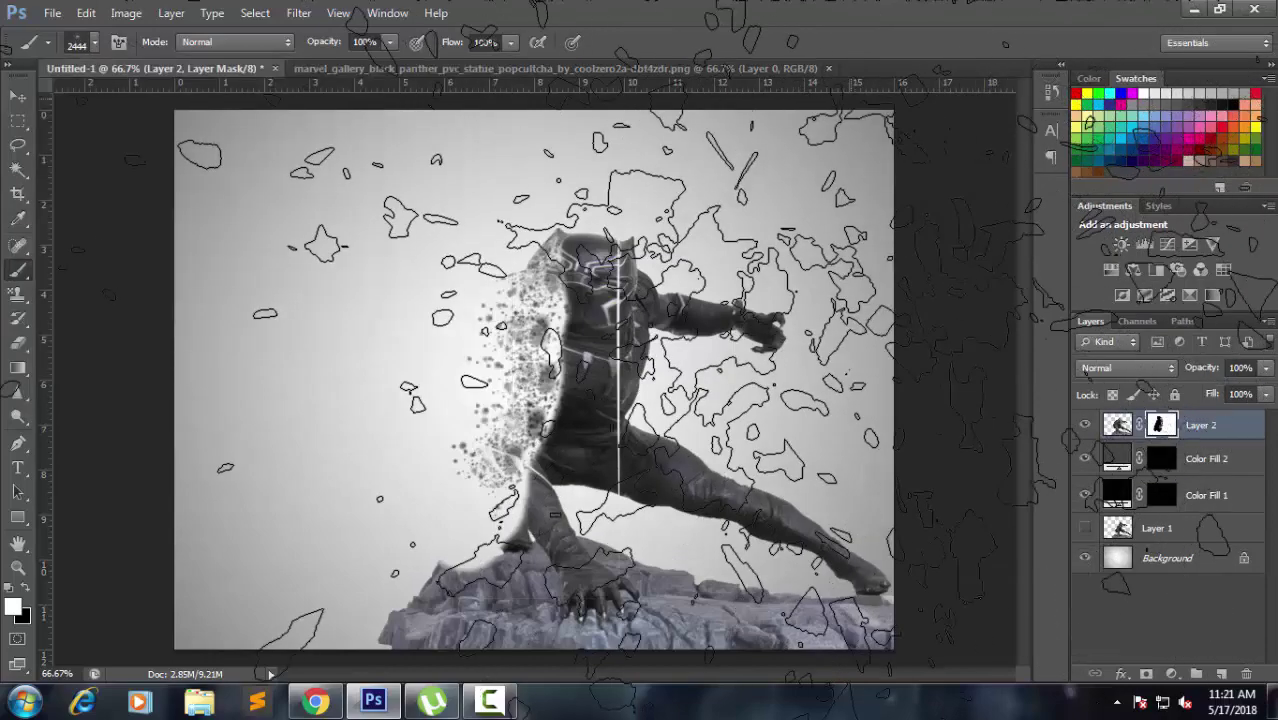
pyautogui.press('[')
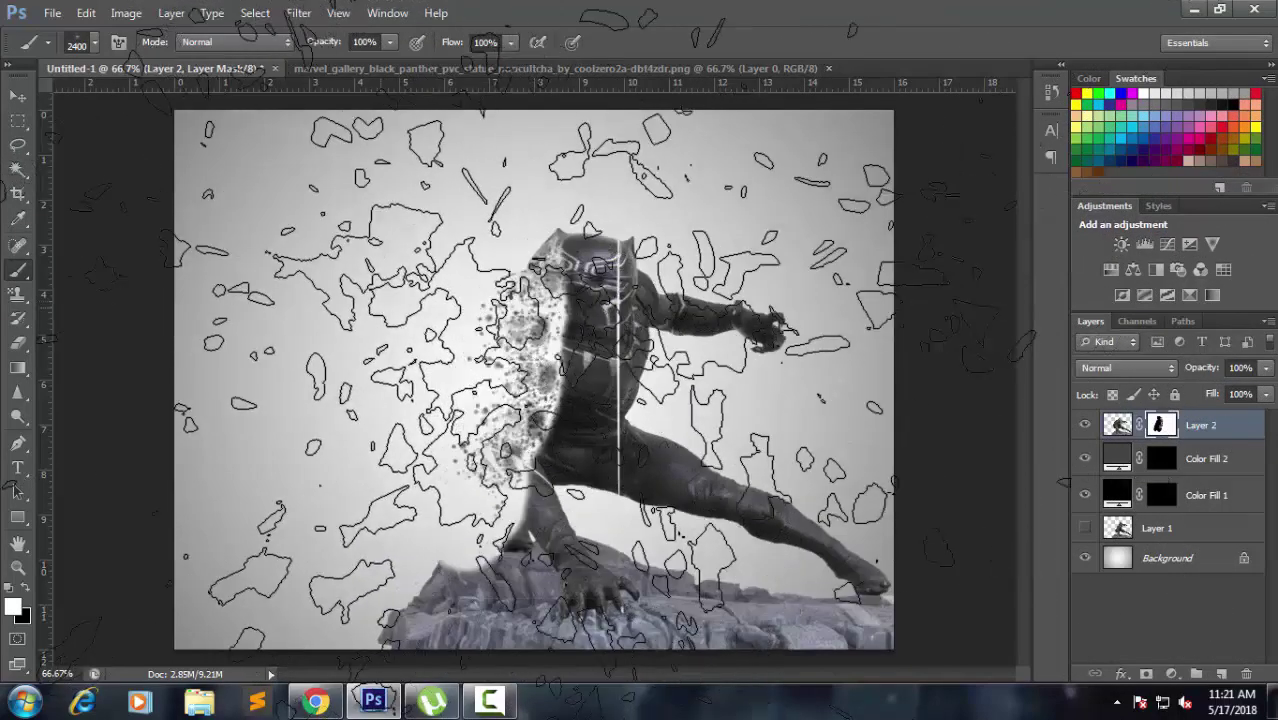
pyautogui.press('[')
pyautogui.press('[')
pyautogui.press('[')
pyautogui.press('[')
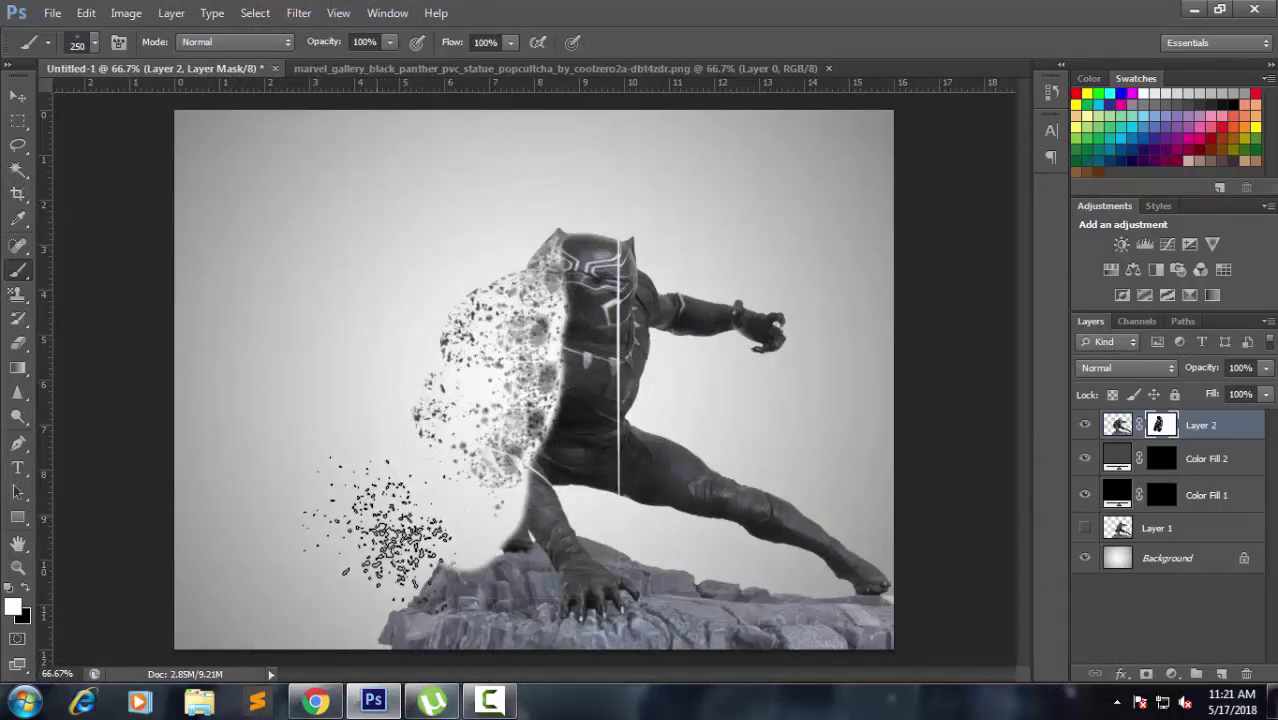
pyautogui.moveTo(462, 520)
pyautogui.mouseDown()
pyautogui.moveTo(485, 420)
pyautogui.moveTo(490, 565)
pyautogui.moveTo(515, 470)
pyautogui.moveTo(610, 490)
pyautogui.moveTo(580, 410)
pyautogui.moveTo(615, 440)
pyautogui.moveTo(600, 400)
pyautogui.moveTo(613, 342)
pyautogui.moveTo(620, 395)
pyautogui.moveTo(600, 260)
pyautogui.moveTo(580, 255)
pyautogui.moveTo(505, 330)
pyautogui.moveTo(495, 255)
pyautogui.moveTo(500, 280)
pyautogui.moveTo(450, 330)
pyautogui.moveTo(430, 385)
pyautogui.mouseUp()
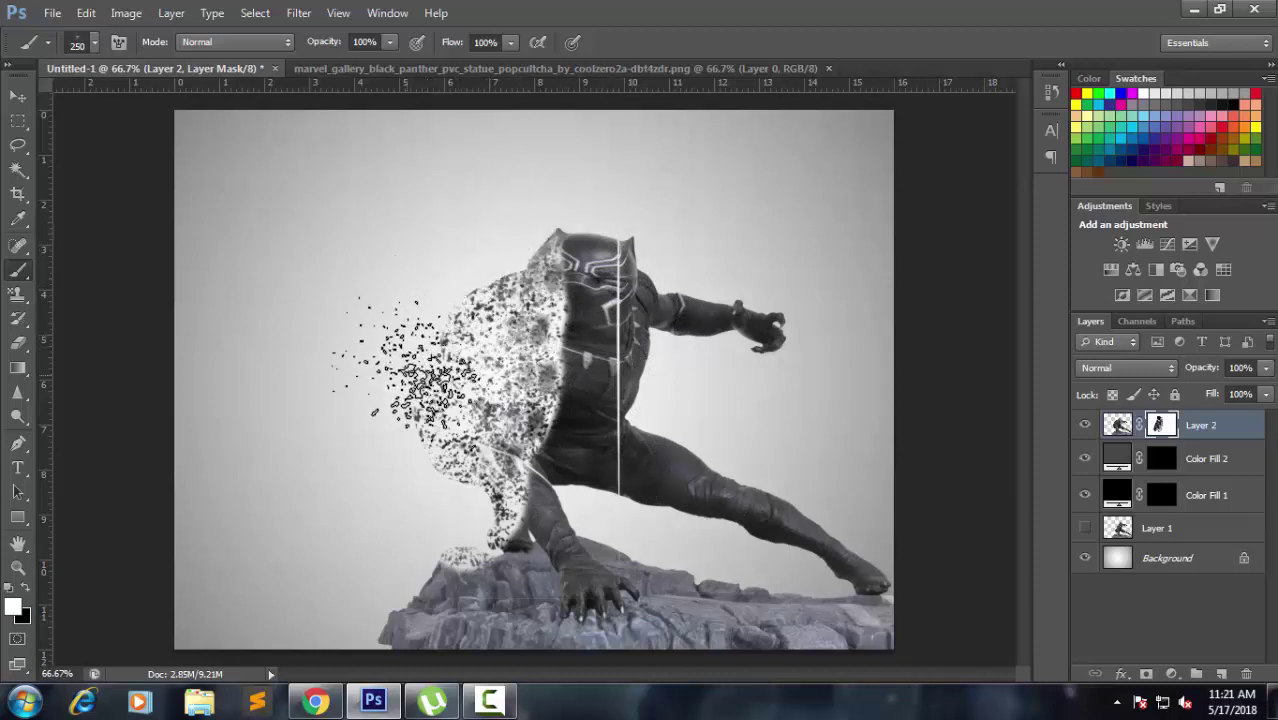
pyautogui.moveTo(306, 468)
pyautogui.mouseDown()
pyautogui.moveTo(475, 390)
pyautogui.moveTo(404, 442)
pyautogui.moveTo(425, 455)
pyautogui.moveTo(345, 478)
pyautogui.moveTo(540, 495)
pyautogui.moveTo(585, 410)
pyautogui.moveTo(575, 362)
pyautogui.moveTo(554, 496)
pyautogui.moveTo(479, 558)
pyautogui.moveTo(637, 420)
pyautogui.moveTo(605, 320)
pyautogui.mouseUp()
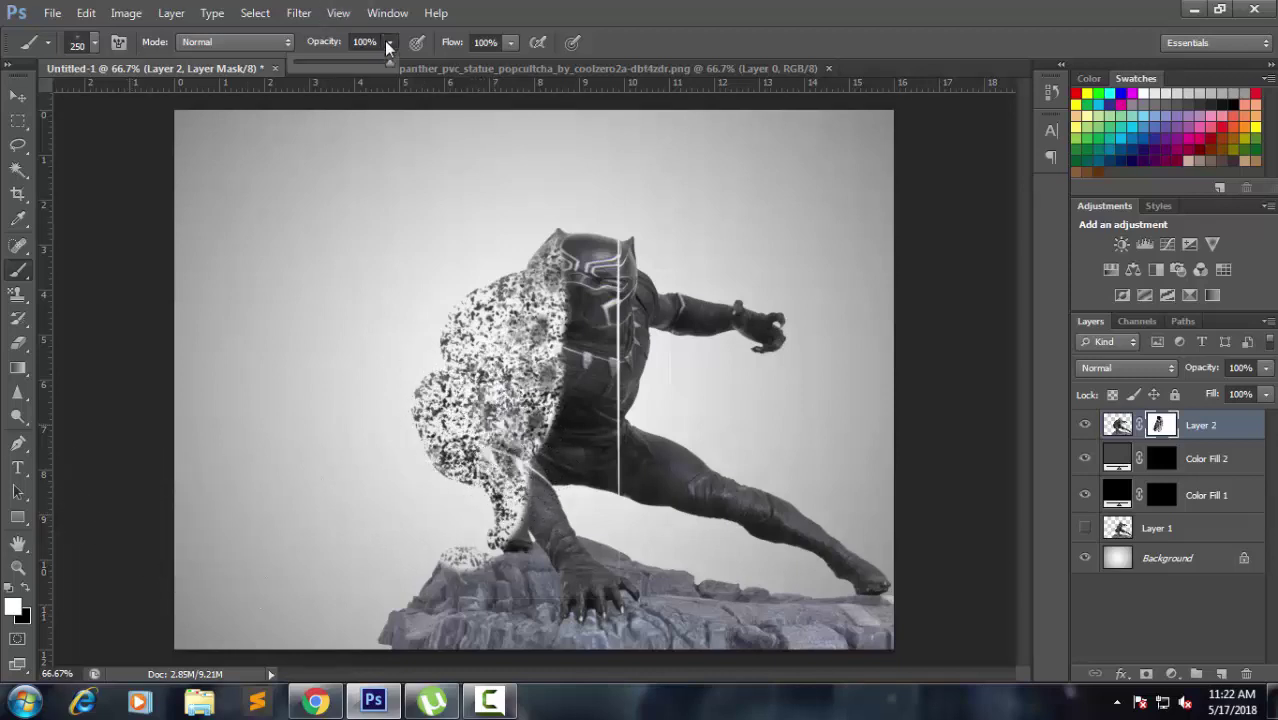
# - Lower the brush opacity to 65% and toggle Layer 1's visibility to check the dispersion
pyautogui.moveTo(361, 66); pyautogui.dragTo(355, 66)
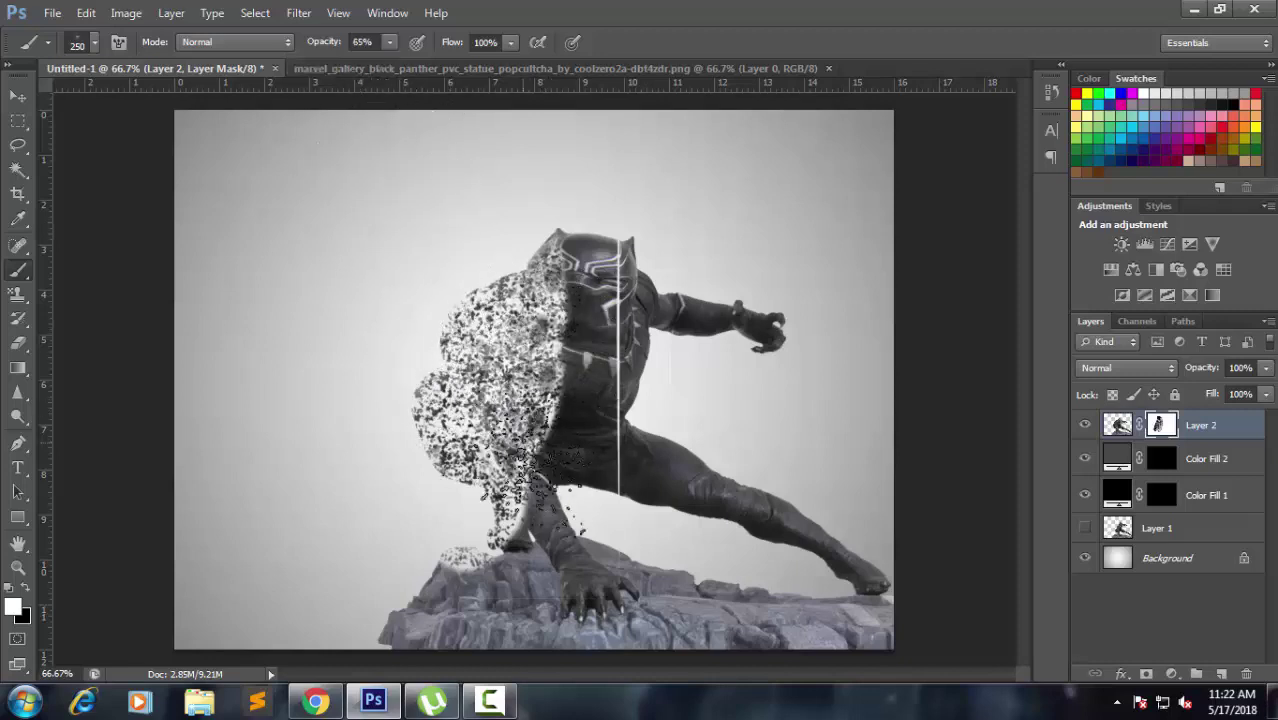
pyautogui.click(1084, 533)
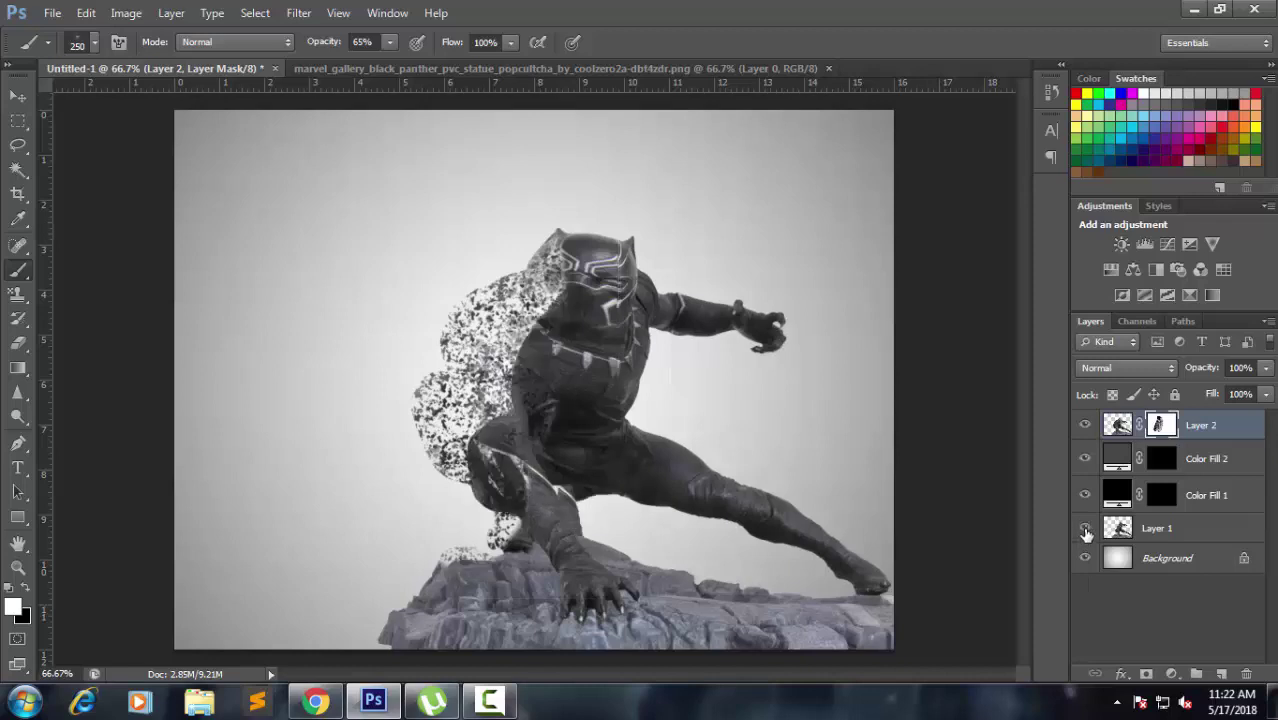
pyautogui.click(1086, 530)
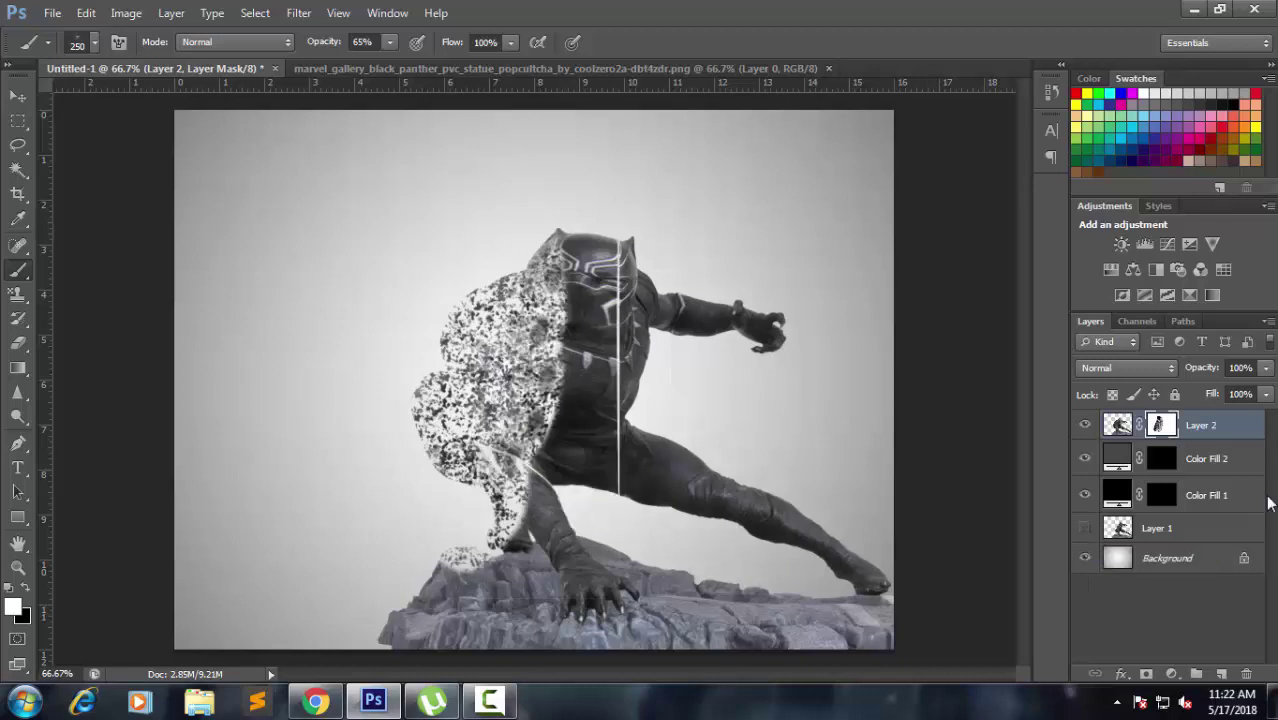
# - On the Background layer, paint dispersion particles left of the head and across the upper left
pyautogui.click(1164, 562)
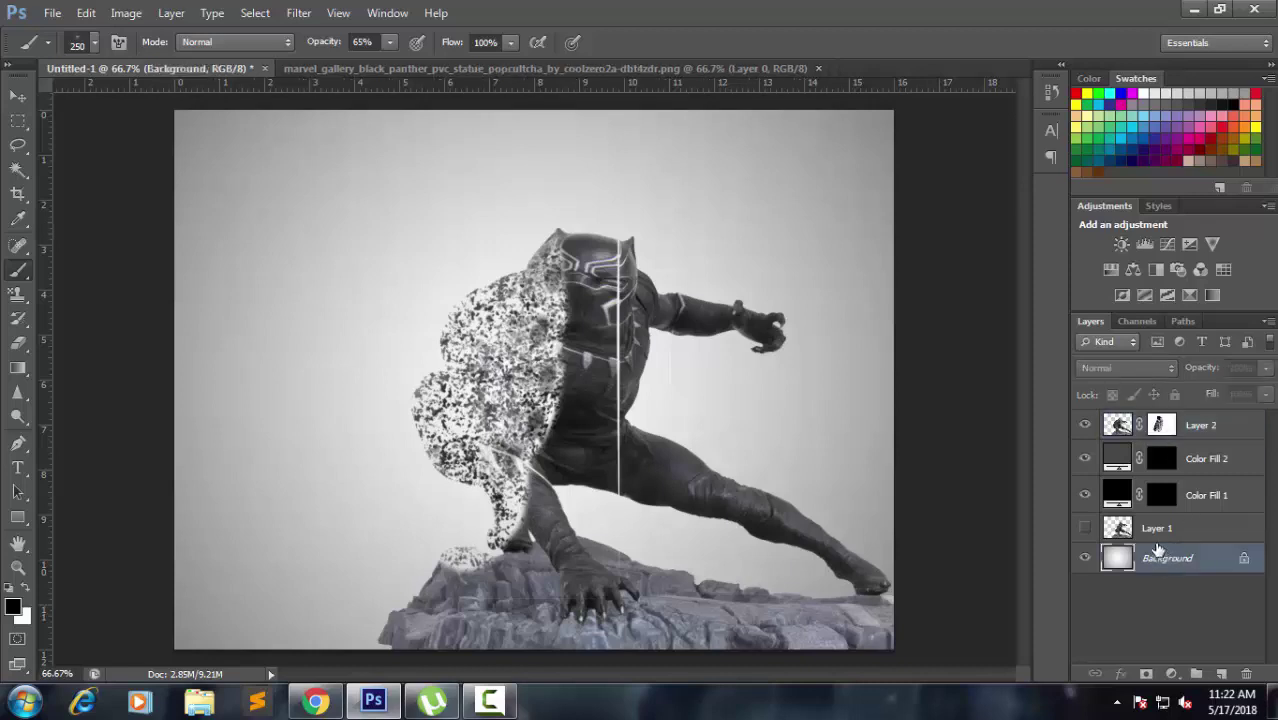
pyautogui.moveTo(515, 240)
pyautogui.mouseDown()
pyautogui.moveTo(490, 268)
pyautogui.moveTo(440, 282)
pyautogui.moveTo(445, 265)
pyautogui.moveTo(550, 234)
pyautogui.moveTo(500, 210)
pyautogui.moveTo(490, 170)
pyautogui.moveTo(400, 335)
pyautogui.moveTo(370, 352)
pyautogui.moveTo(340, 450)
pyautogui.moveTo(379, 451)
pyautogui.moveTo(420, 380)
pyautogui.moveTo(390, 500)
pyautogui.moveTo(470, 545)
pyautogui.moveTo(460, 520)
pyautogui.moveTo(430, 545)
pyautogui.moveTo(470, 540)
pyautogui.mouseUp()
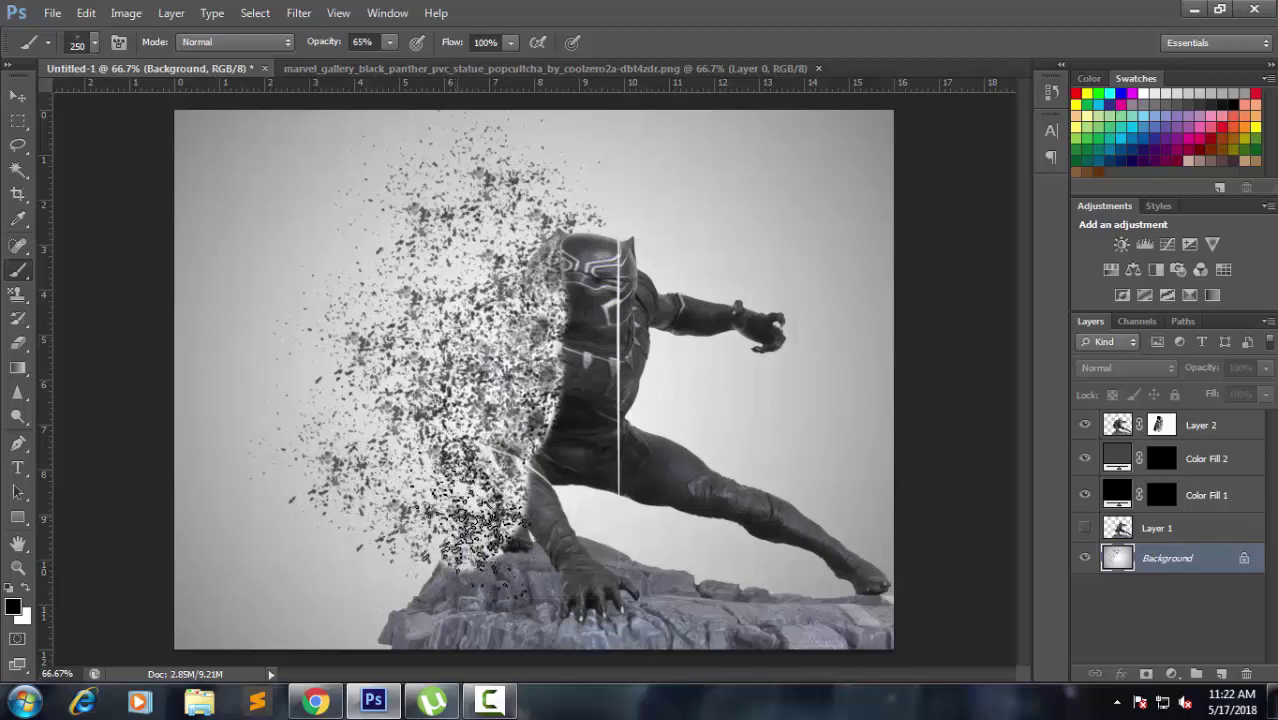
pyautogui.moveTo(322, 418)
pyautogui.mouseDown()
pyautogui.moveTo(271, 247)
pyautogui.moveTo(397, 328)
pyautogui.moveTo(363, 274)
pyautogui.moveTo(367, 210)
pyautogui.moveTo(293, 276)
pyautogui.moveTo(287, 231)
pyautogui.moveTo(300, 215)
pyautogui.moveTo(475, 255)
pyautogui.moveTo(375, 170)
pyautogui.moveTo(485, 200)
pyautogui.moveTo(510, 165)
pyautogui.moveTo(530, 170)
pyautogui.moveTo(535, 300)
pyautogui.moveTo(553, 290)
pyautogui.mouseUp()
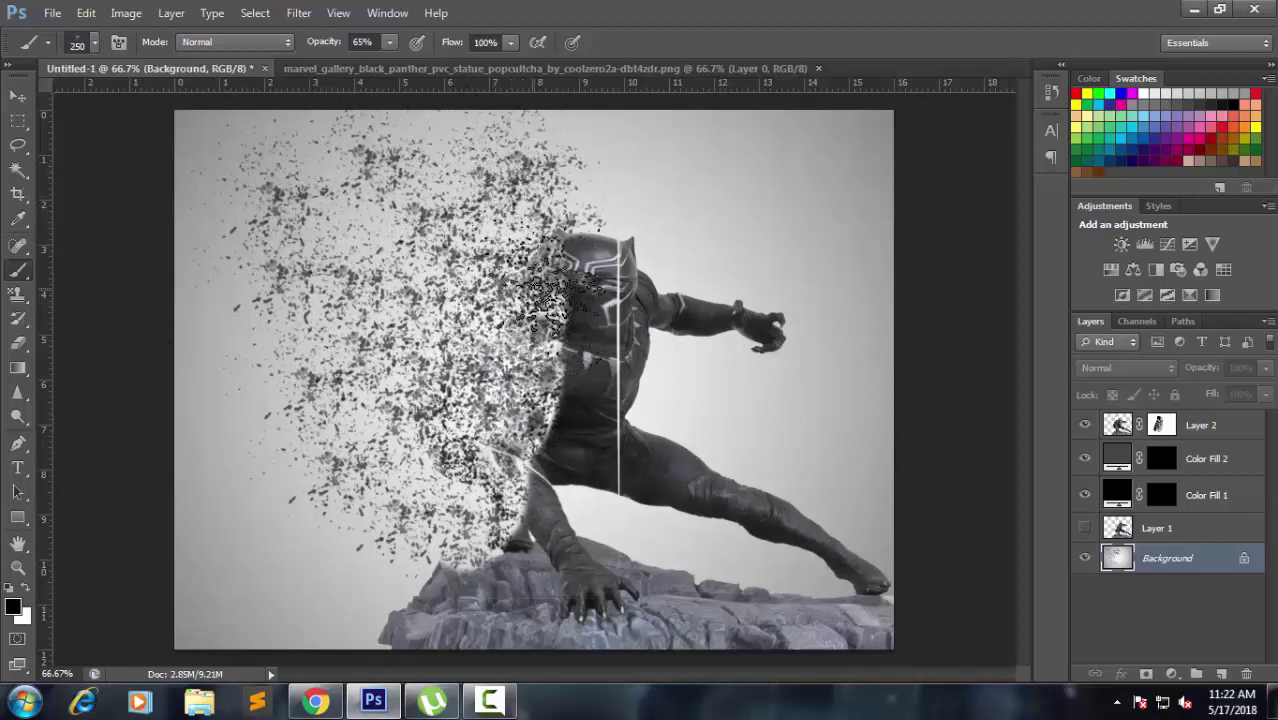
# - Show and select Layer 1, adjust its opacity, and set the Eraser to 26% opacity
pyautogui.click(1084, 528)
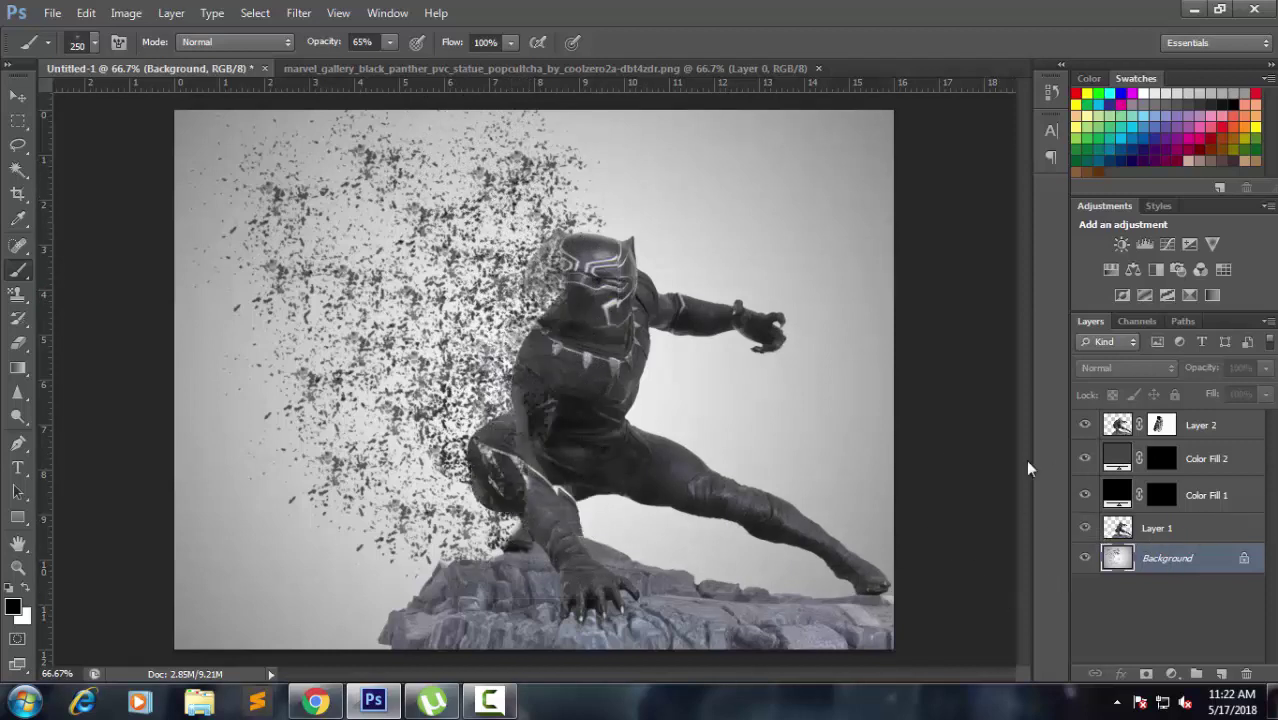
pyautogui.click(1233, 535)
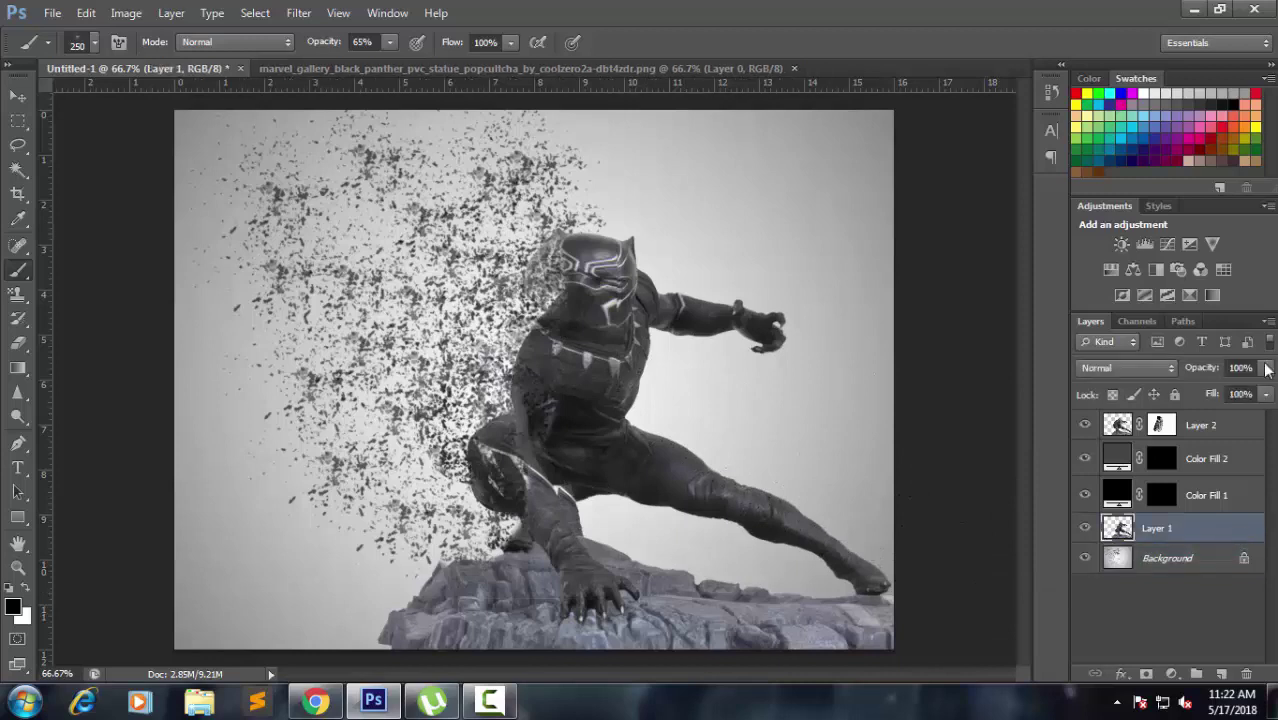
pyautogui.moveTo(1267, 372)
pyautogui.mouseDown()
pyautogui.moveTo(1221, 392)
pyautogui.moveTo(1276, 392)
pyautogui.mouseUp()
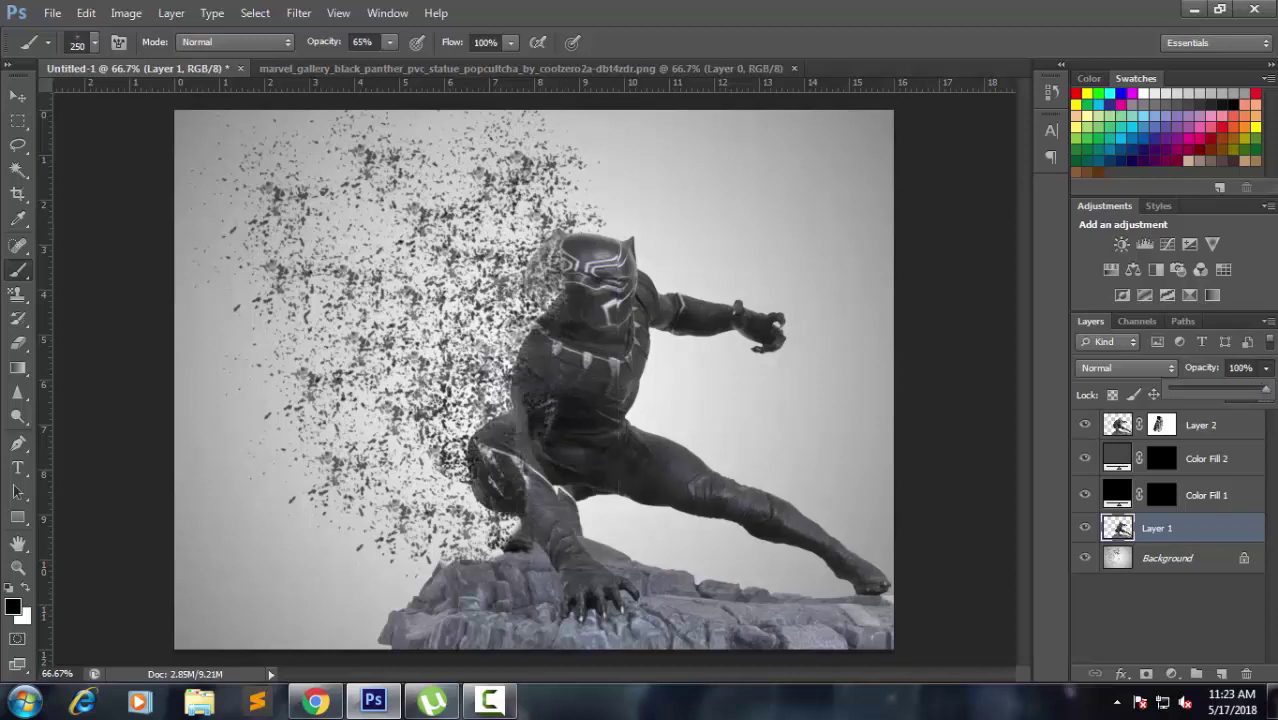
pyautogui.click(1161, 539)
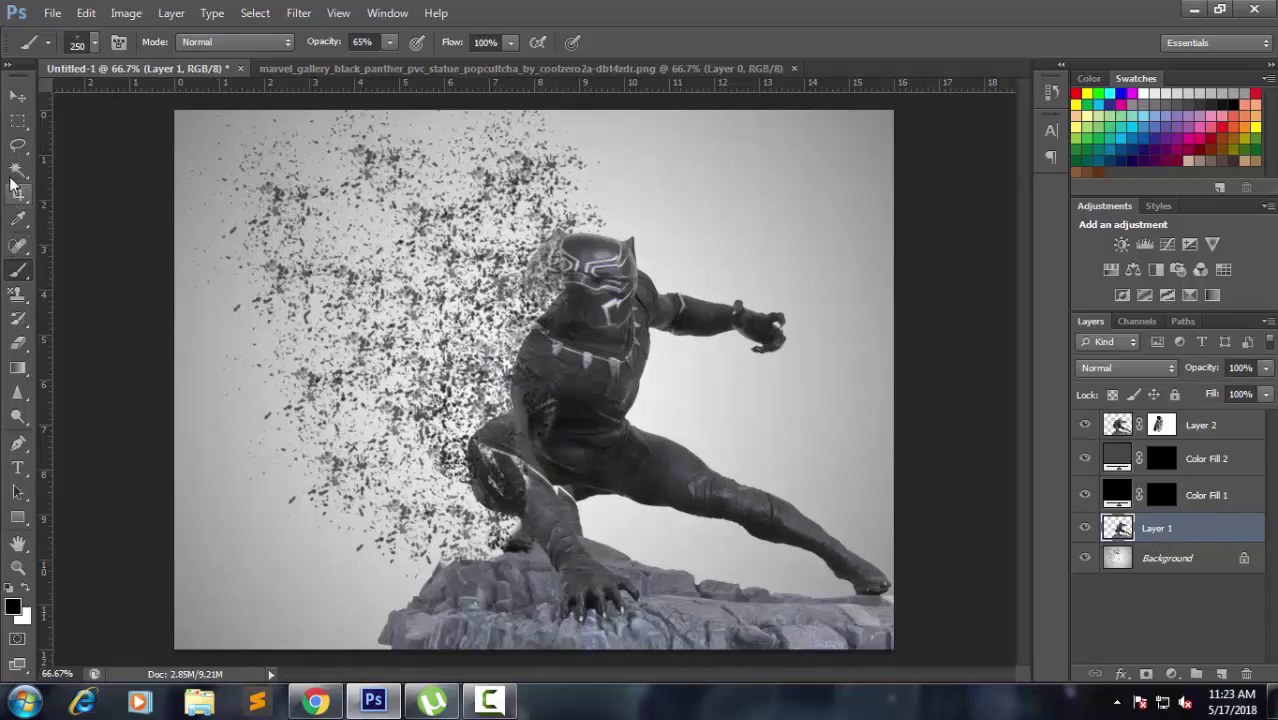
pyautogui.click(17, 344)
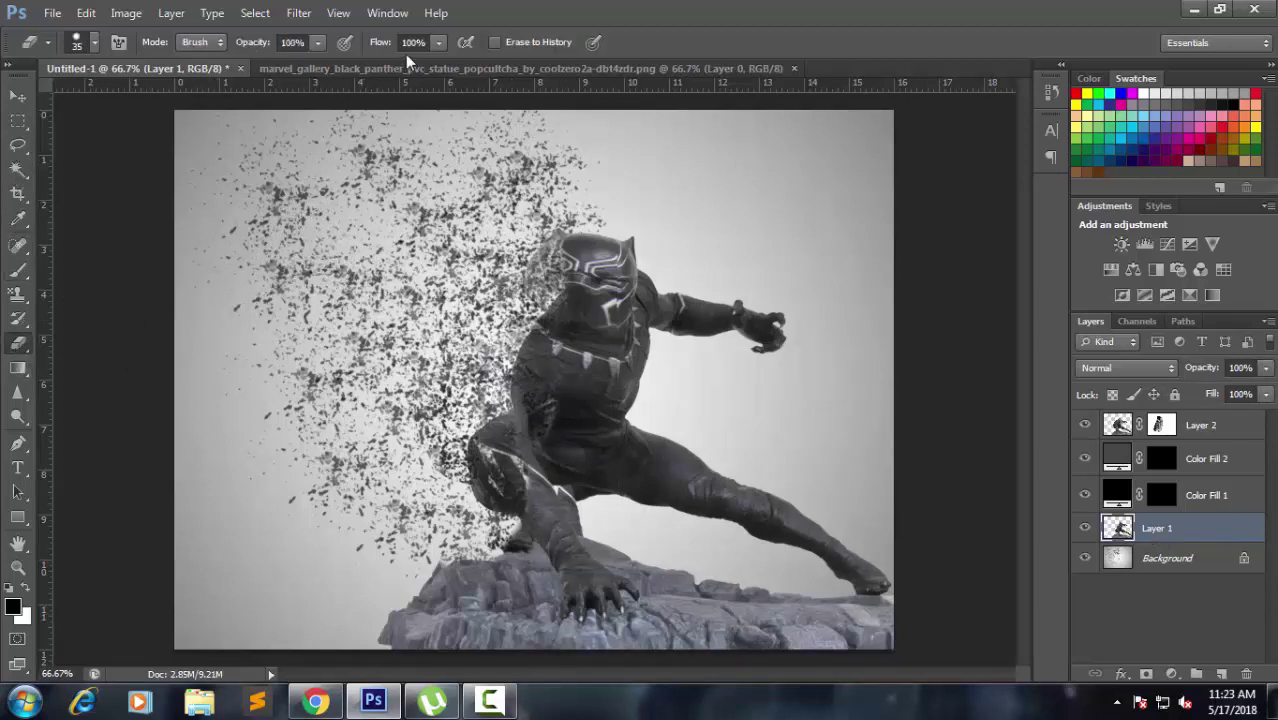
pyautogui.click(318, 43)
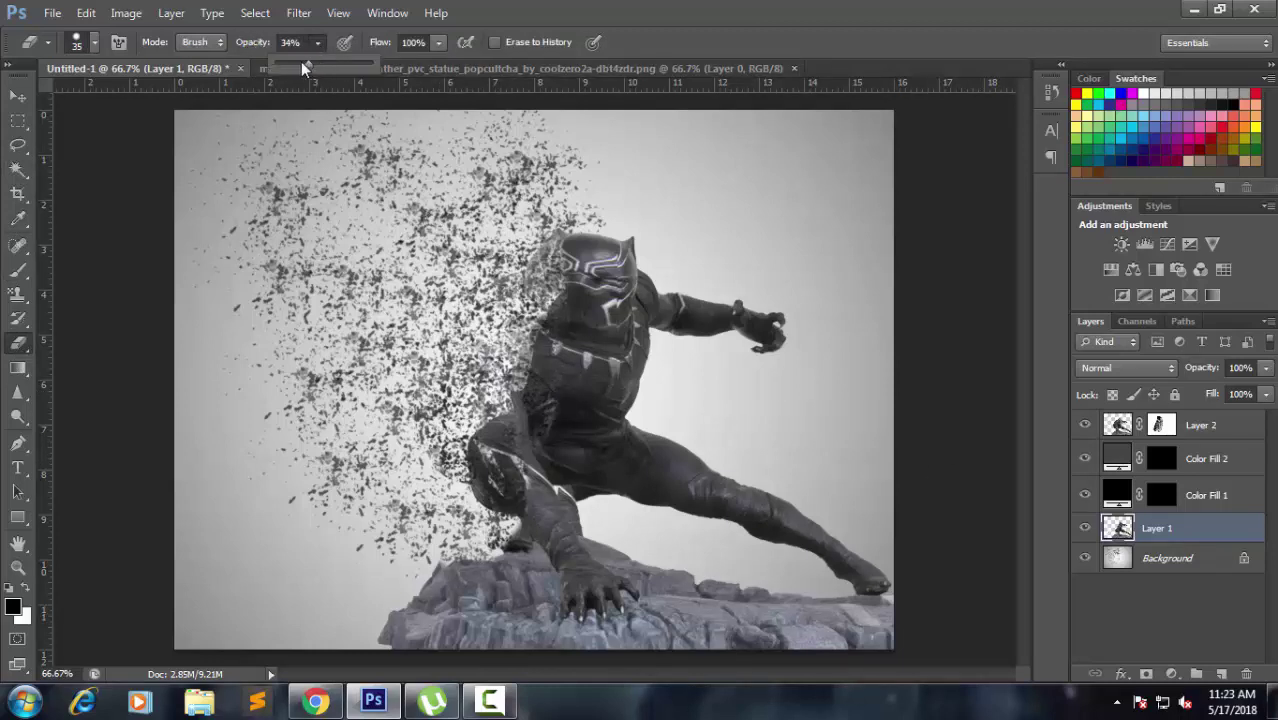
pyautogui.click(536, 344)
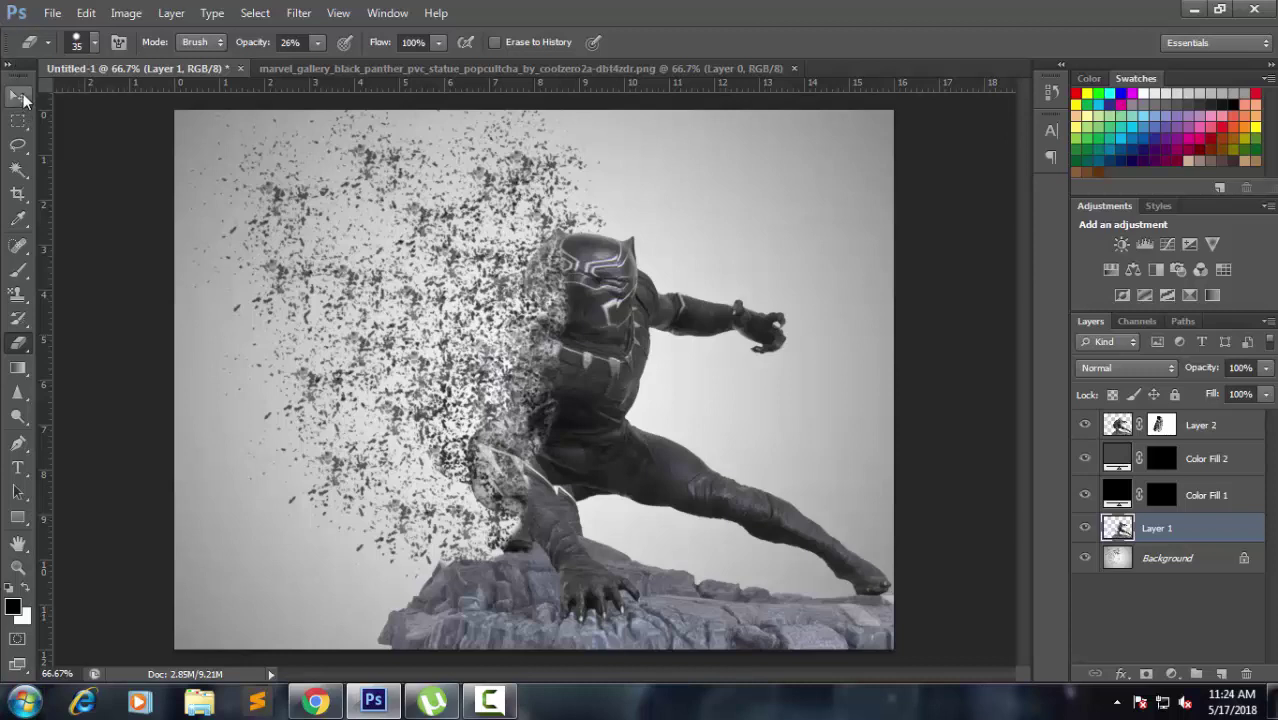
pyautogui.click(20, 96)
# - On Layer 2's mask, paint particles at 98% opacity over the helmet's left side
pyautogui.click(1149, 566)
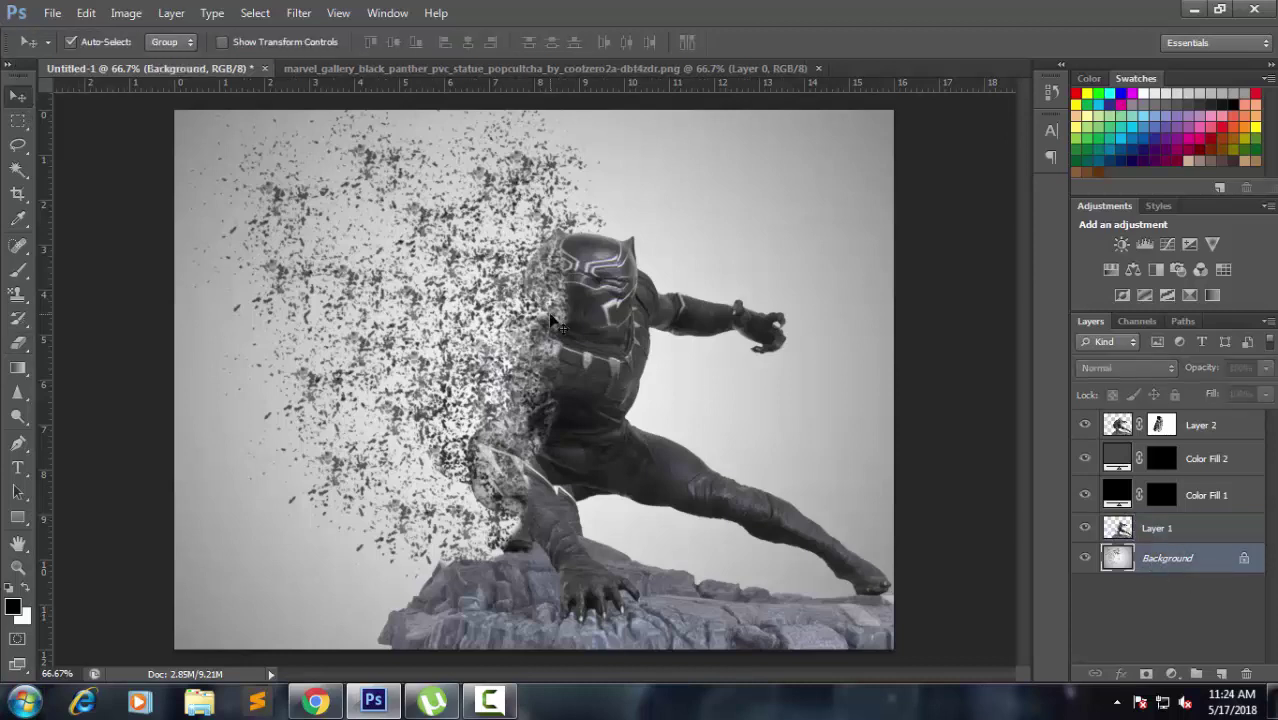
pyautogui.click(1160, 427)
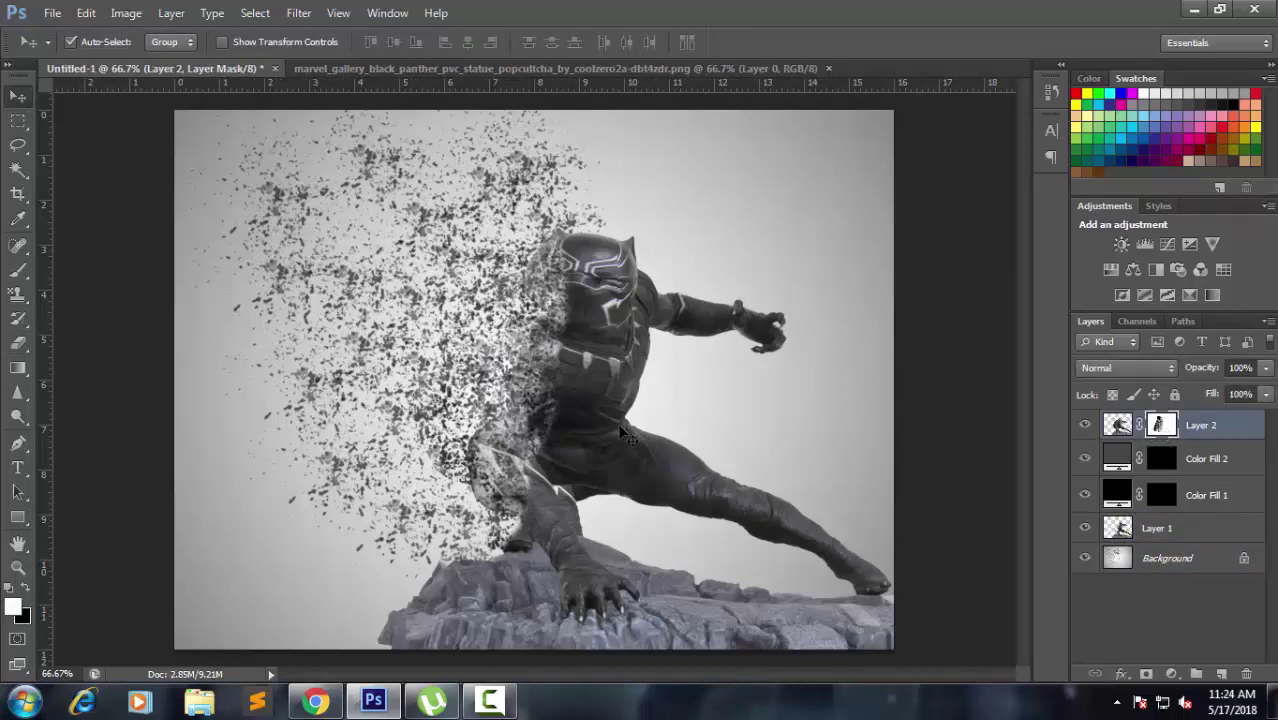
pyautogui.click(18, 270)
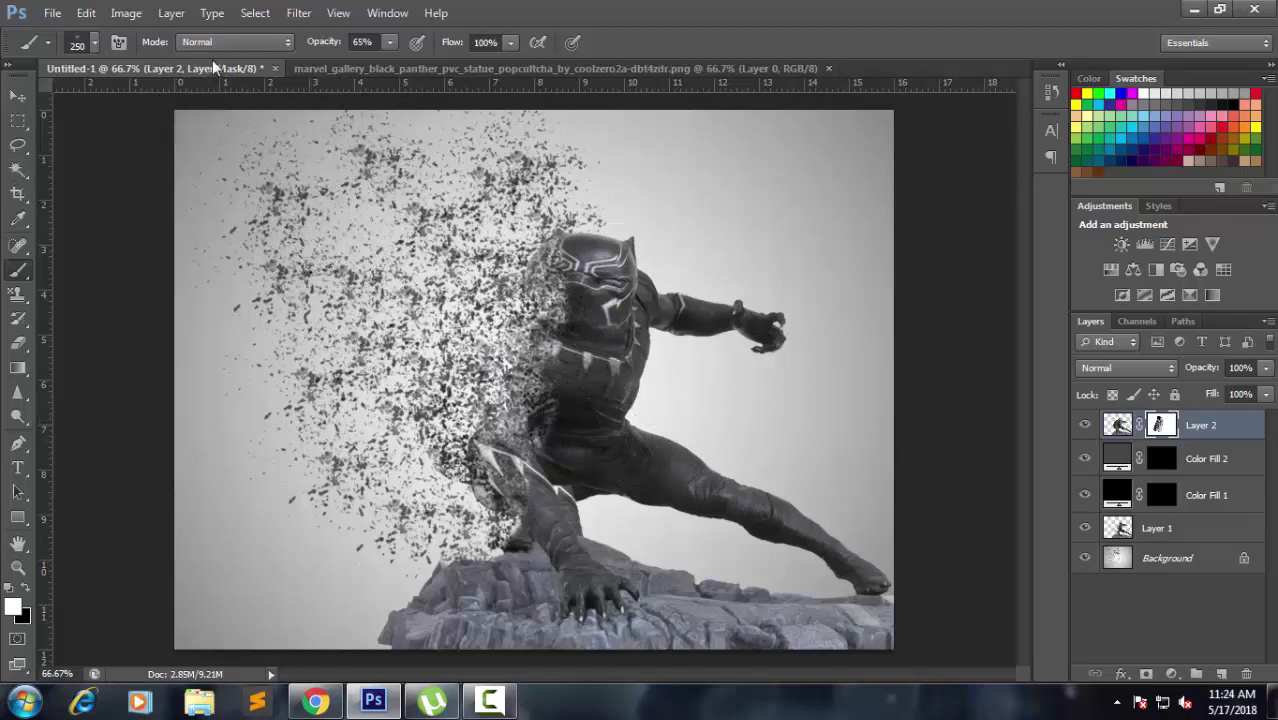
pyautogui.moveTo(410, 70); pyautogui.dragTo(423, 70)
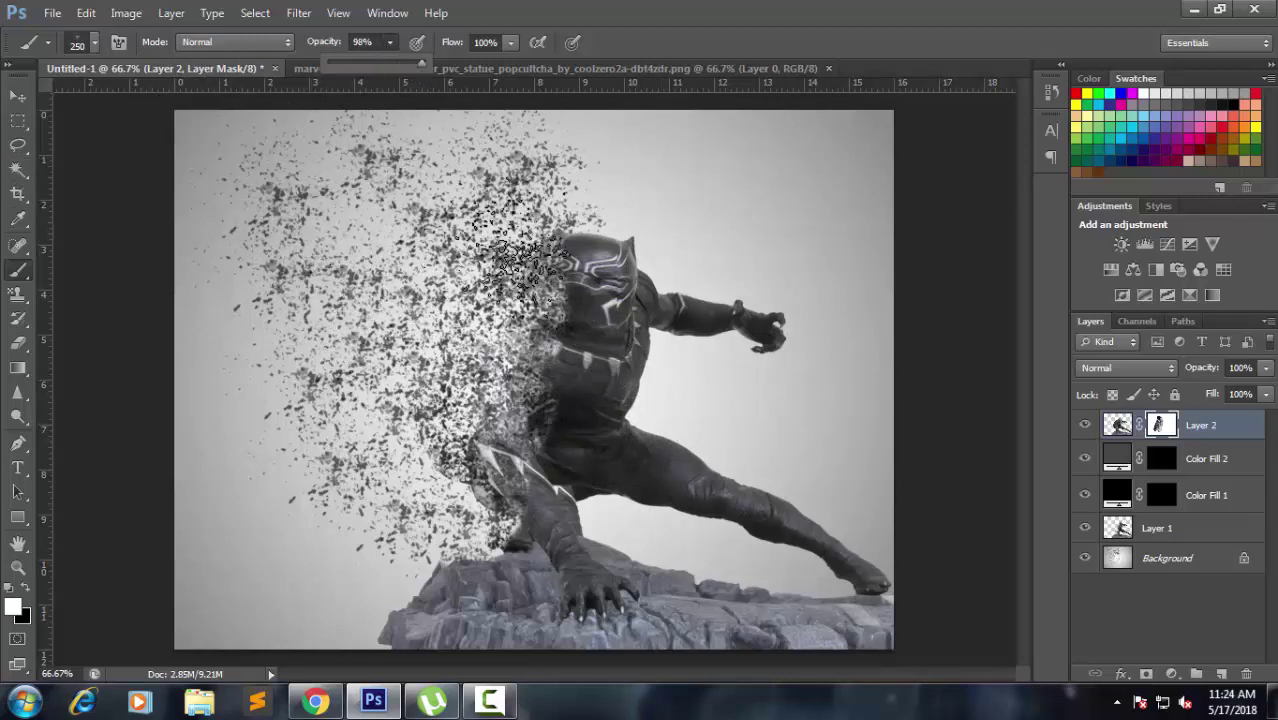
pyautogui.press('[')
pyautogui.press('[')
pyautogui.press('[')
pyautogui.press('[')
pyautogui.press('[')
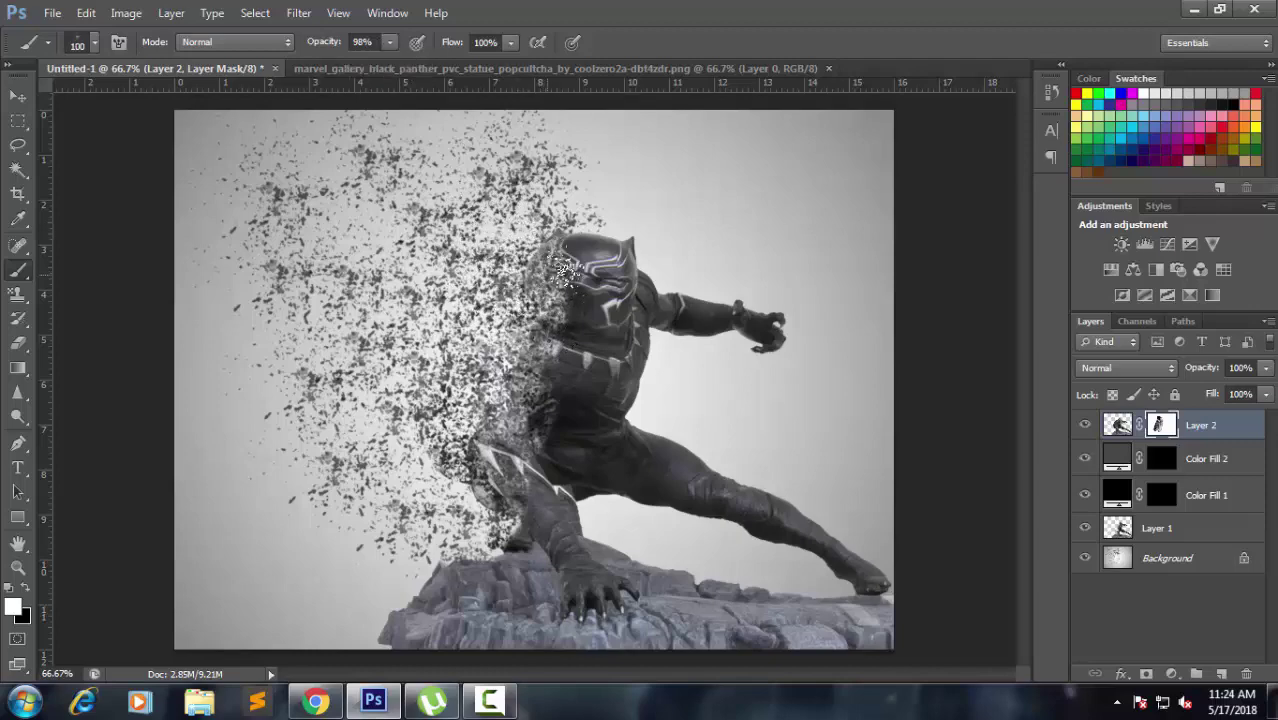
pyautogui.keyDown('alt'); pyautogui.scroll(2, 575, 288); pyautogui.keyUp('alt')
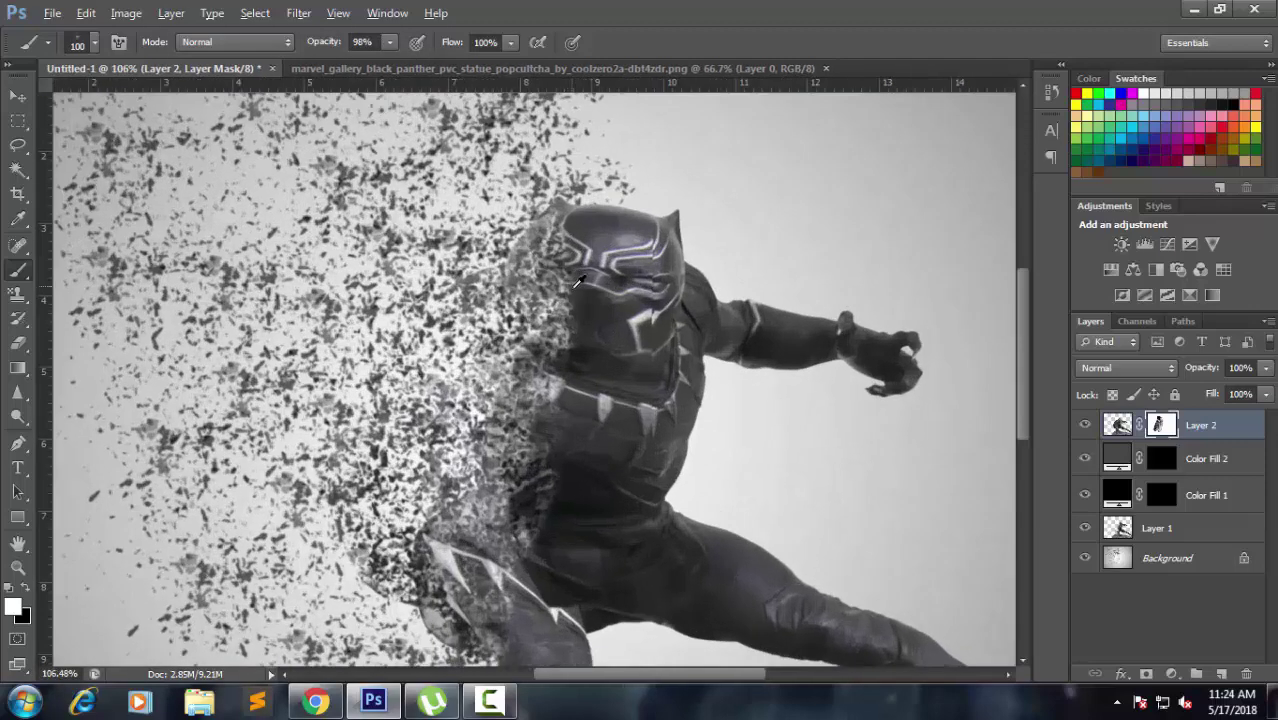
pyautogui.keyDown('alt'); pyautogui.scroll(2, 575, 285); pyautogui.keyUp('alt')
pyautogui.moveTo(575, 285)
pyautogui.mouseDown()
pyautogui.moveTo(585, 205)
pyautogui.moveTo(615, 308)
pyautogui.mouseUp()
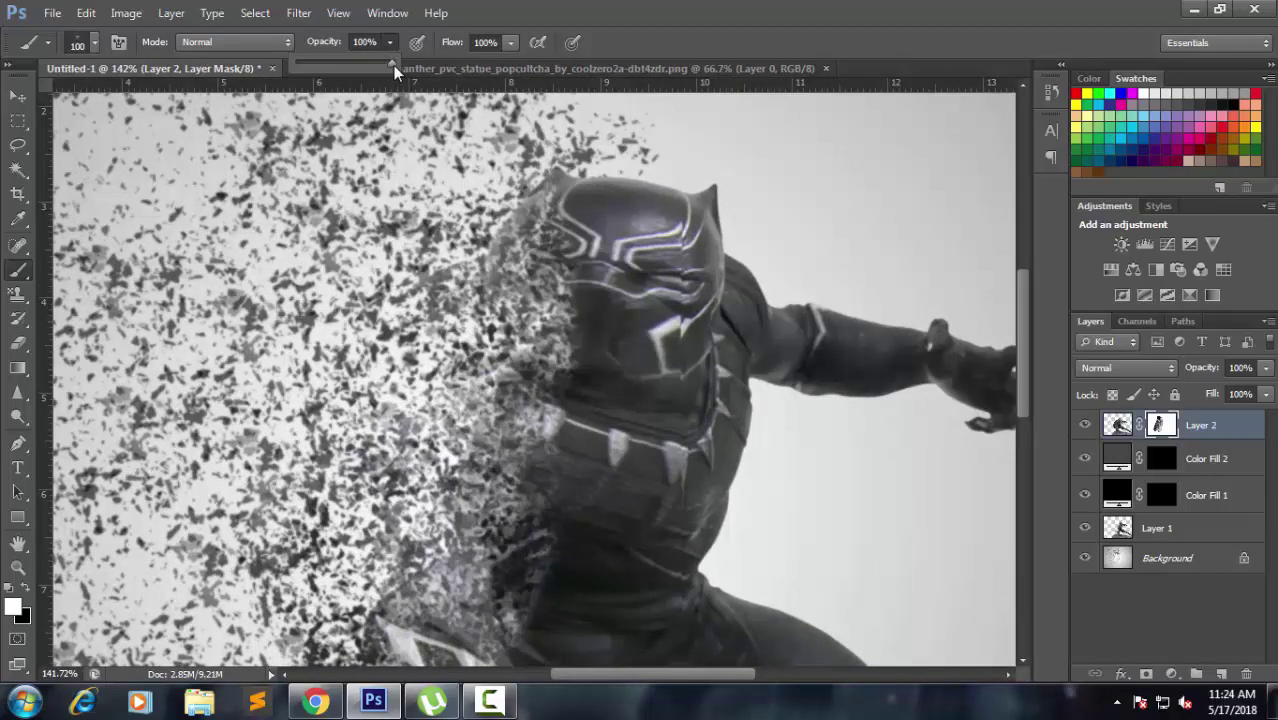
pyautogui.click(1117, 424)
# - Paint black particles at 71% opacity along the helmet's left edge
pyautogui.press('x')
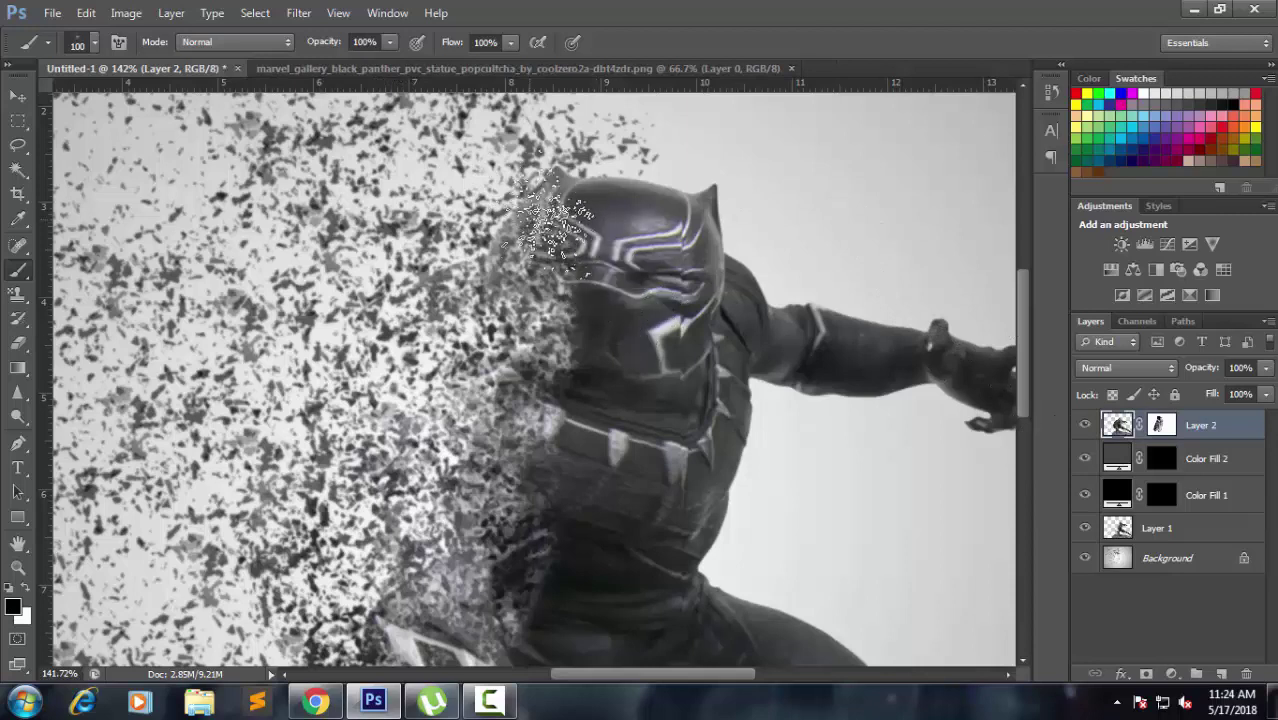
pyautogui.moveTo(550, 225); pyautogui.dragTo(545, 215)
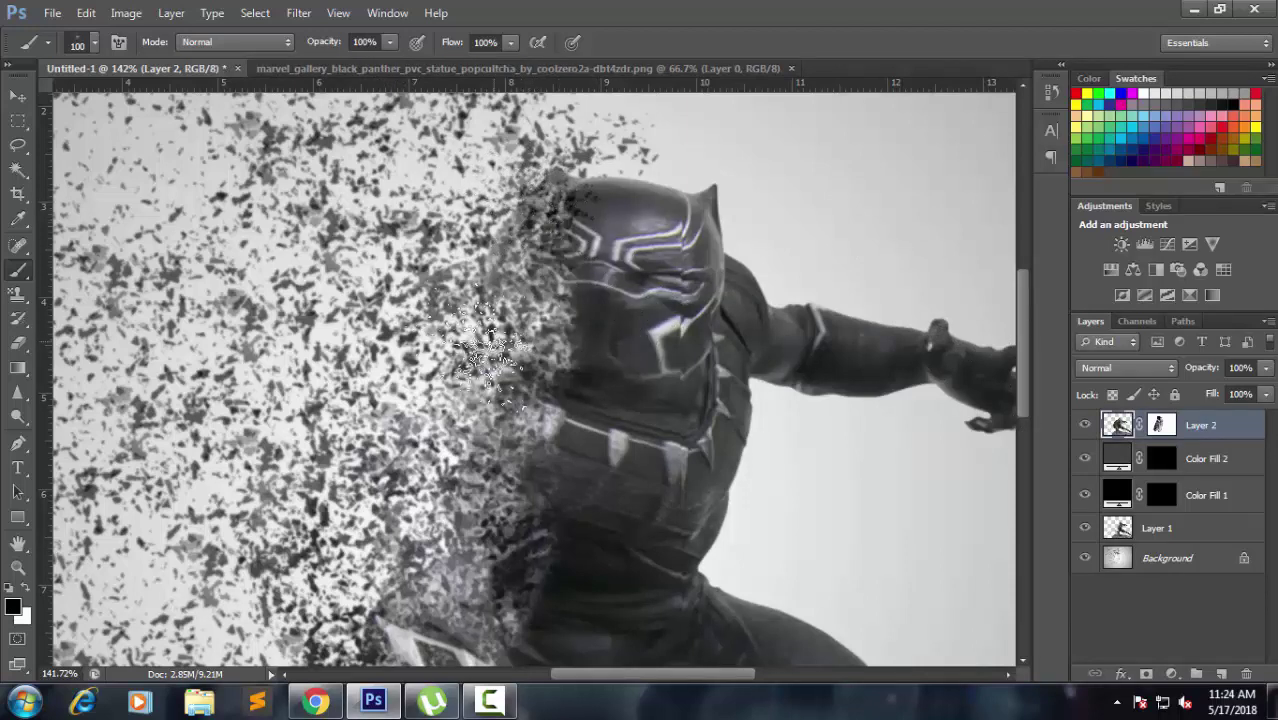
pyautogui.click(394, 40)
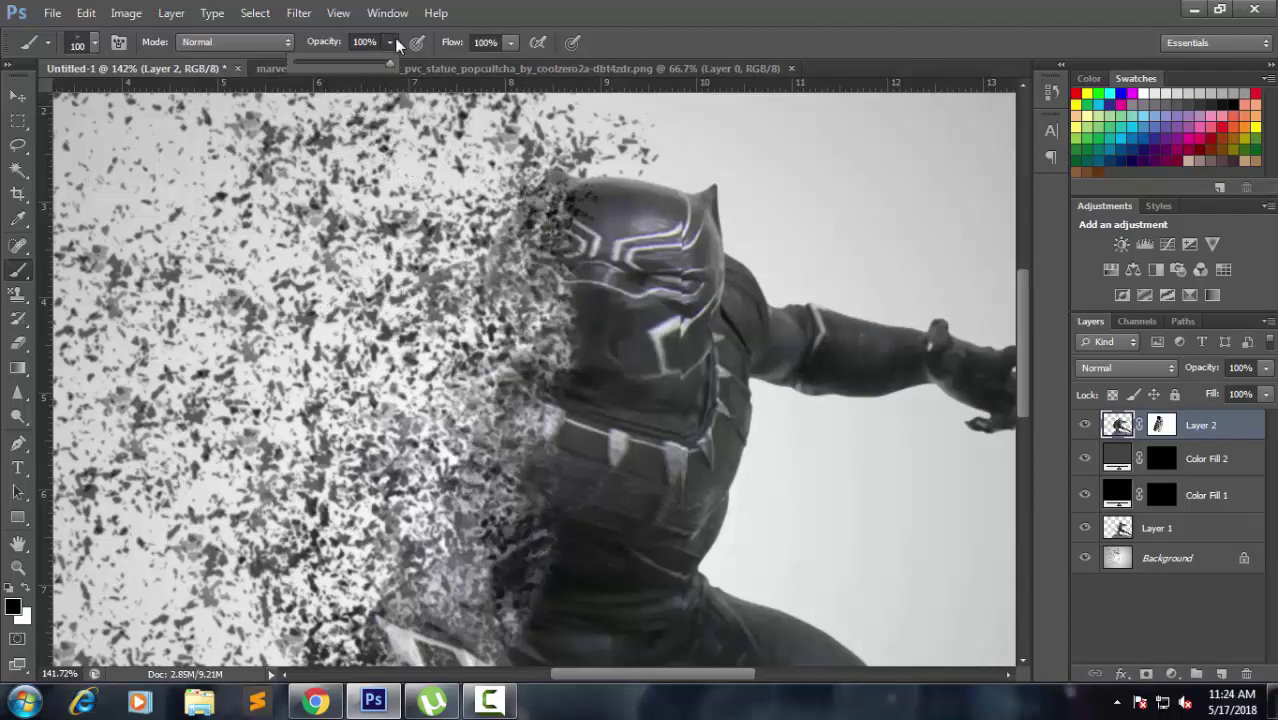
pyautogui.moveTo(356, 64); pyautogui.dragTo(361, 64)
pyautogui.moveTo(560, 260)
pyautogui.mouseDown()
pyautogui.moveTo(545, 405)
pyautogui.moveTo(510, 480)
pyautogui.moveTo(540, 235)
pyautogui.mouseUp()
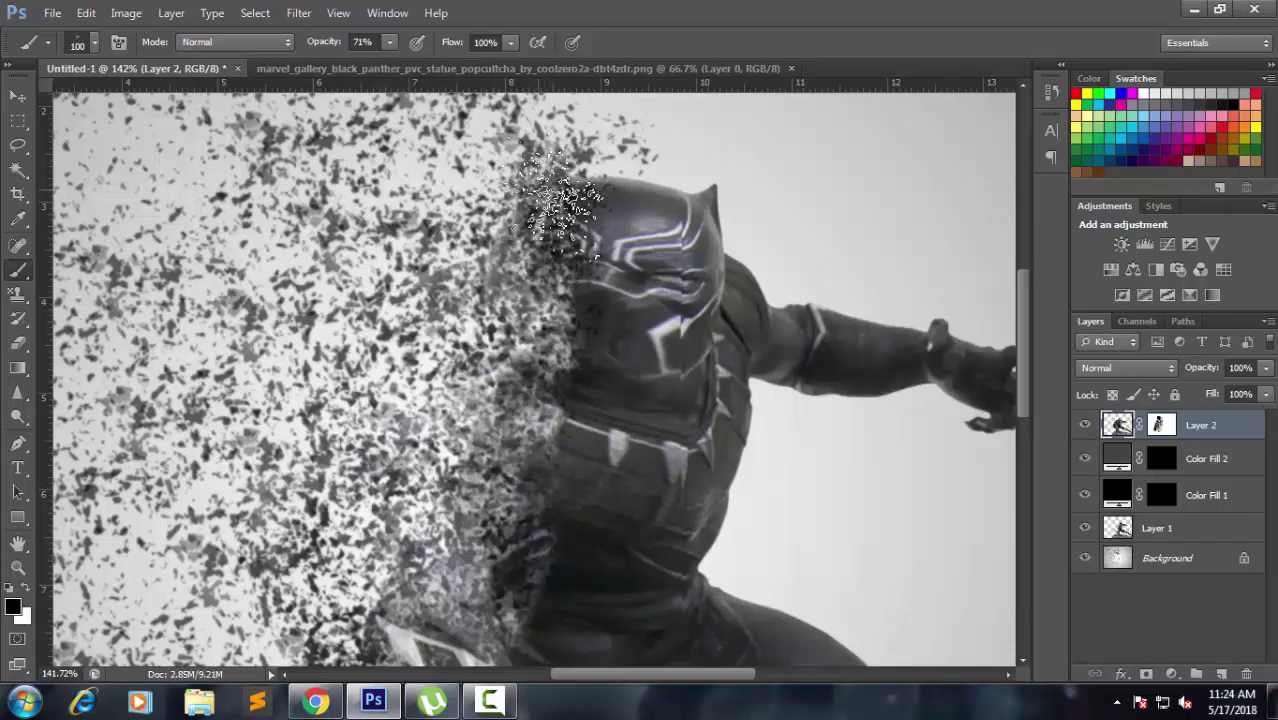
# - Break up the torso and forearm edges with more black particles, zooming out afterwards
pyautogui.scroll(-2, 527, 442)
pyautogui.scroll(-2, 515, 442)
pyautogui.moveTo(510, 315)
pyautogui.mouseDown()
pyautogui.moveTo(525, 250)
pyautogui.moveTo(500, 415)
pyautogui.moveTo(485, 430)
pyautogui.moveTo(513, 314)
pyautogui.moveTo(565, 285)
pyautogui.moveTo(555, 255)
pyautogui.mouseUp()
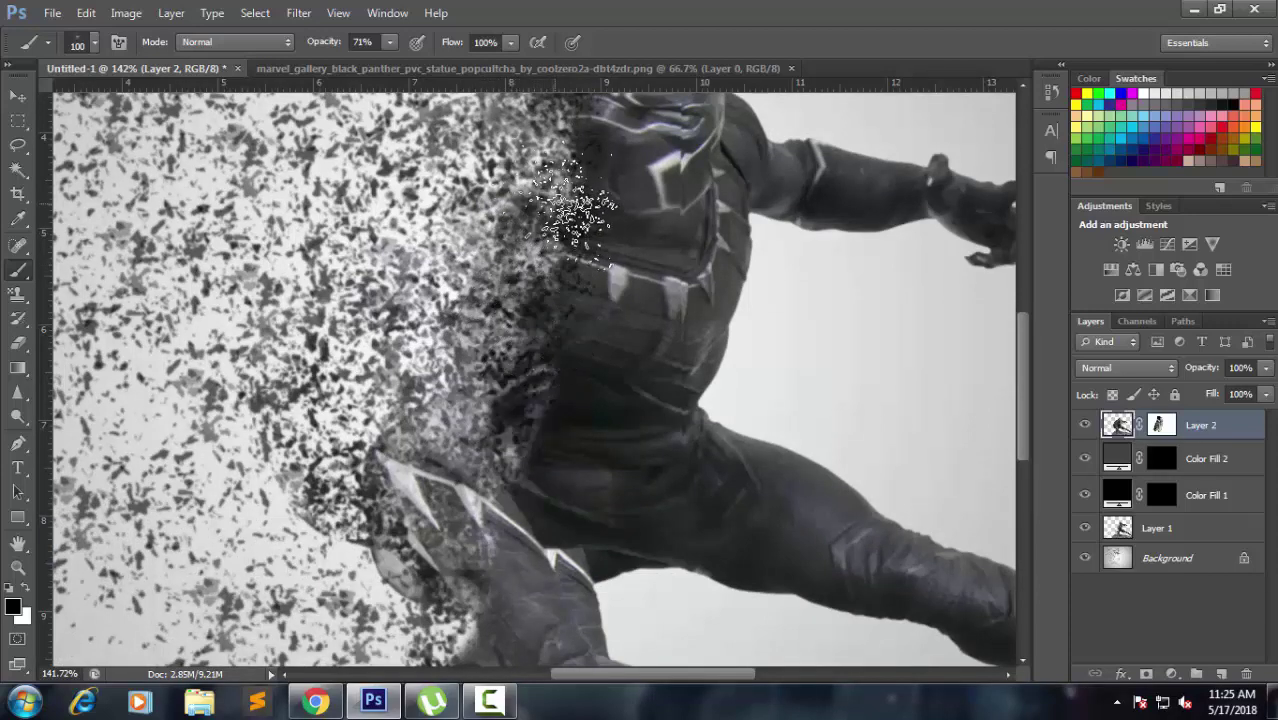
pyautogui.scroll(-1, 580, 440)
pyautogui.scroll(-2, 570, 400)
pyautogui.moveTo(565, 340)
pyautogui.mouseDown()
pyautogui.moveTo(485, 315)
pyautogui.moveTo(485, 370)
pyautogui.moveTo(470, 375)
pyautogui.moveTo(485, 425)
pyautogui.mouseUp()
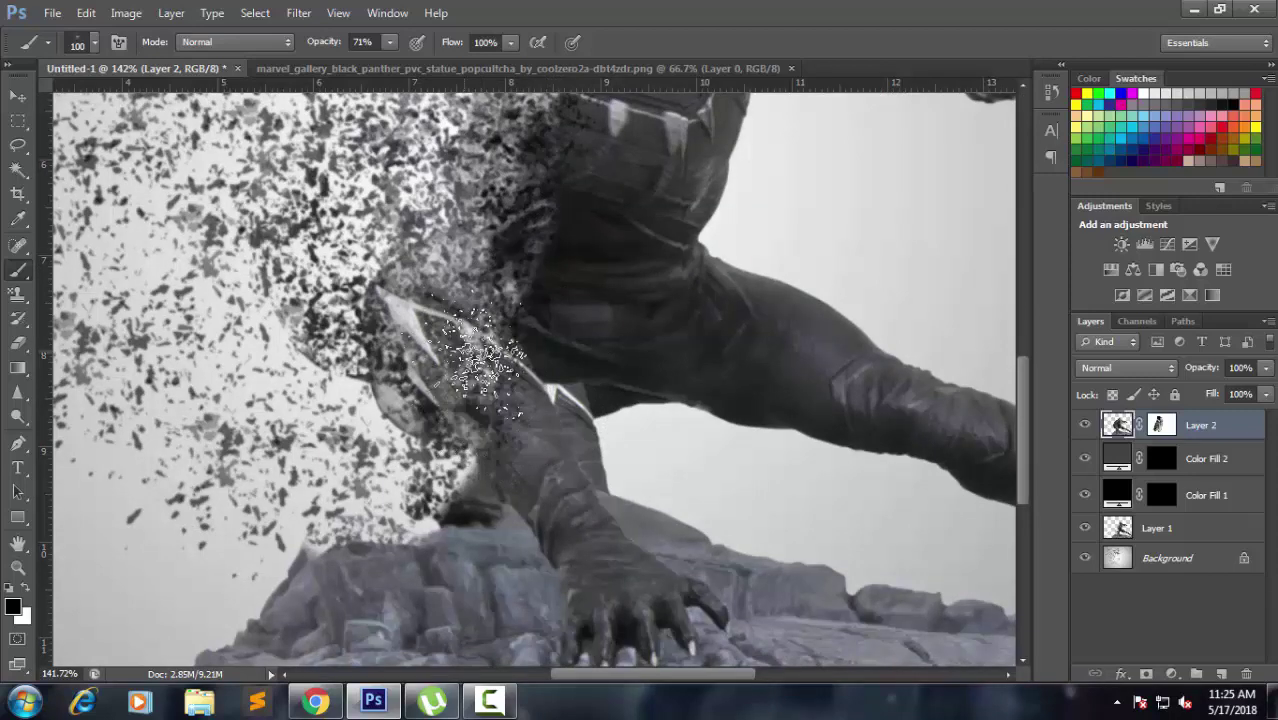
pyautogui.moveTo(476, 362); pyautogui.dragTo(448, 460)
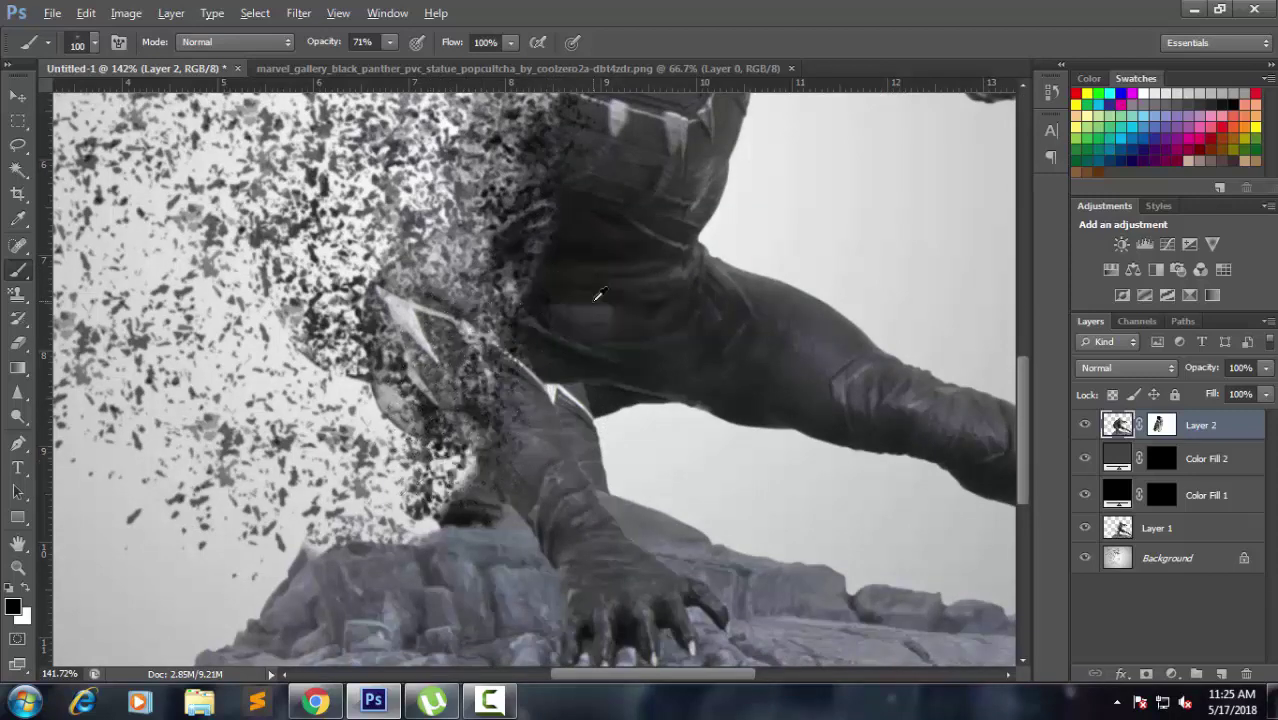
pyautogui.scroll(-2, 600, 300)
pyautogui.scroll(-1, 615, 320)
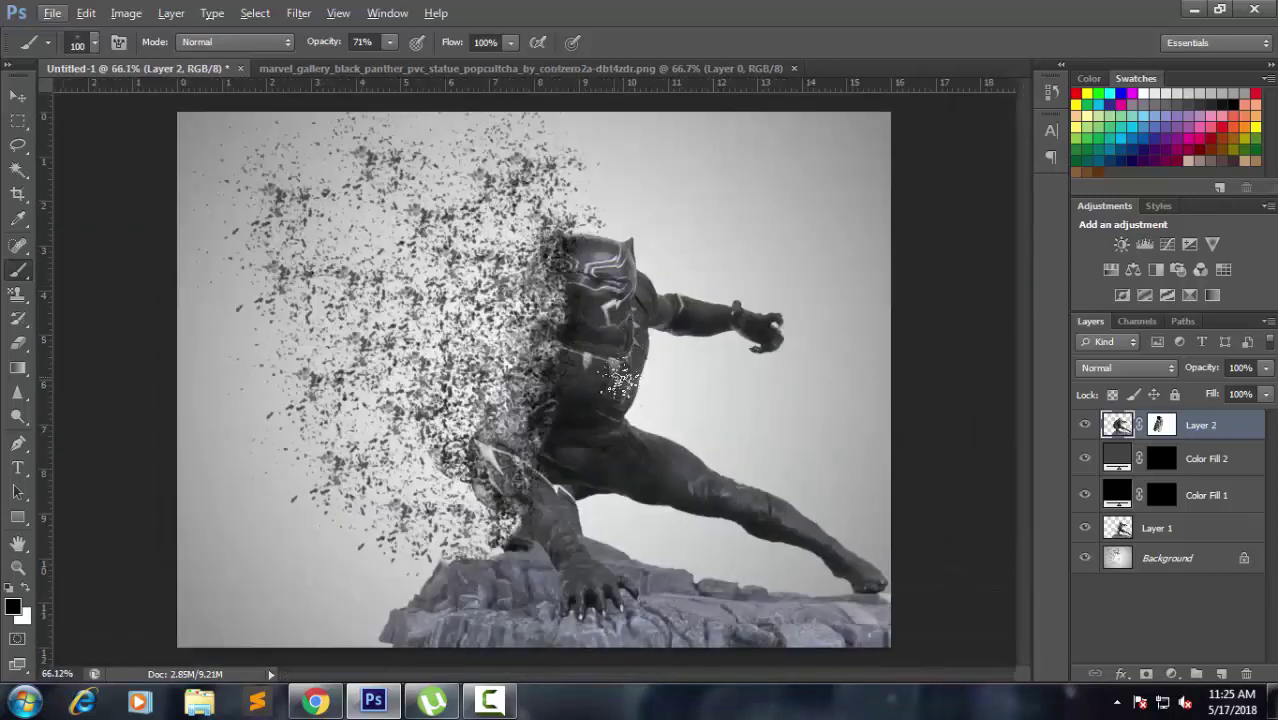
# - Paint white at 100% opacity on Layer 2's mask around the panther's leg
pyautogui.click(19, 96)
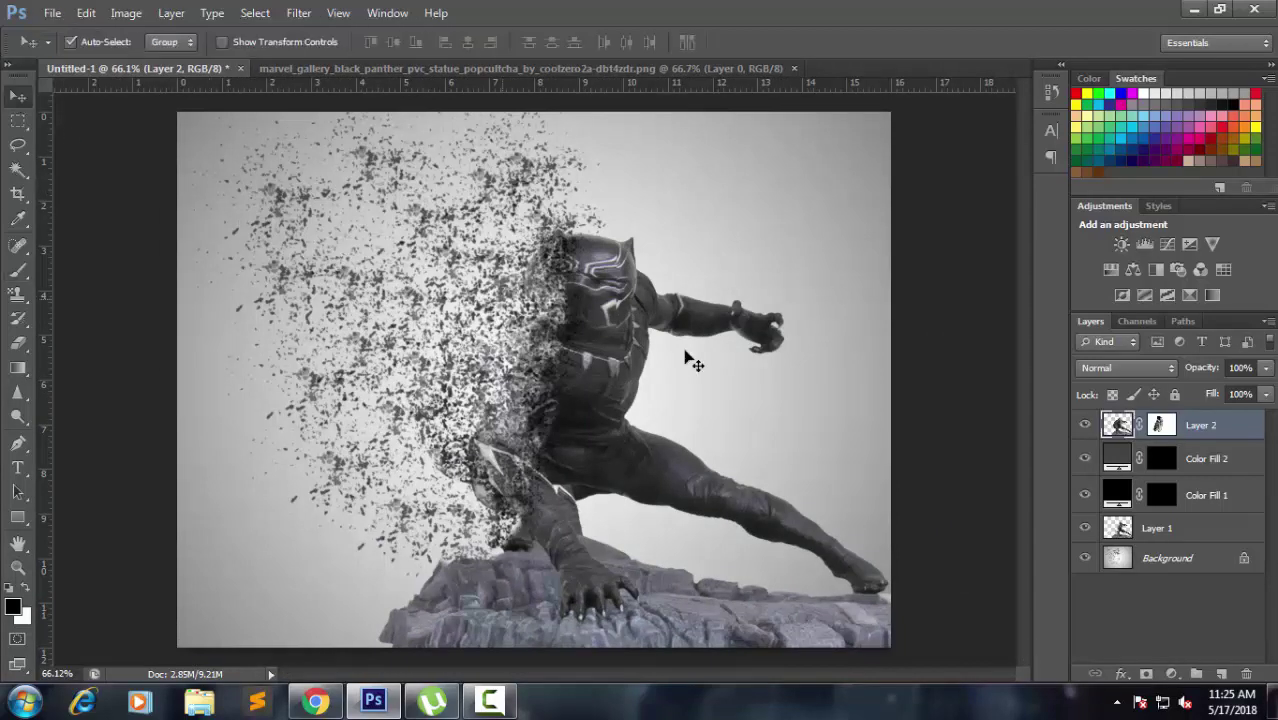
pyautogui.scroll(1, 722, 381)
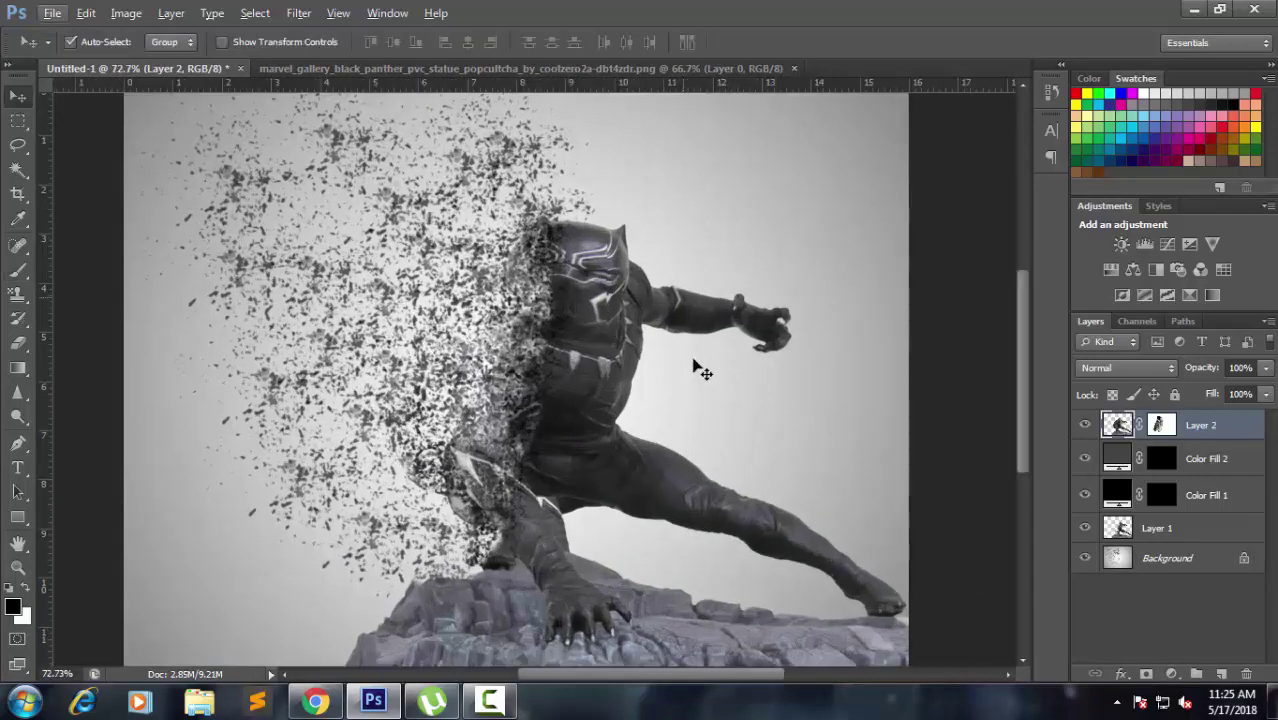
pyautogui.click(1163, 425)
pyautogui.press('x')
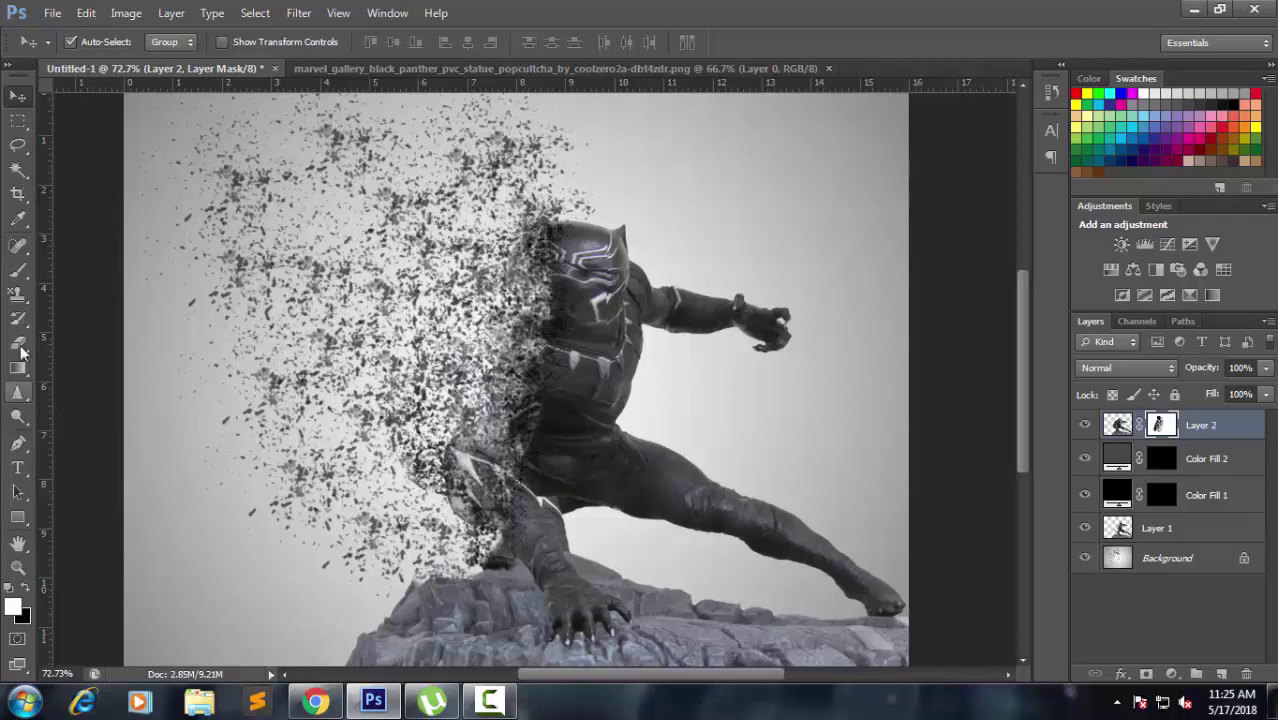
pyautogui.click(19, 271)
pyautogui.scroll(1, 478, 410)
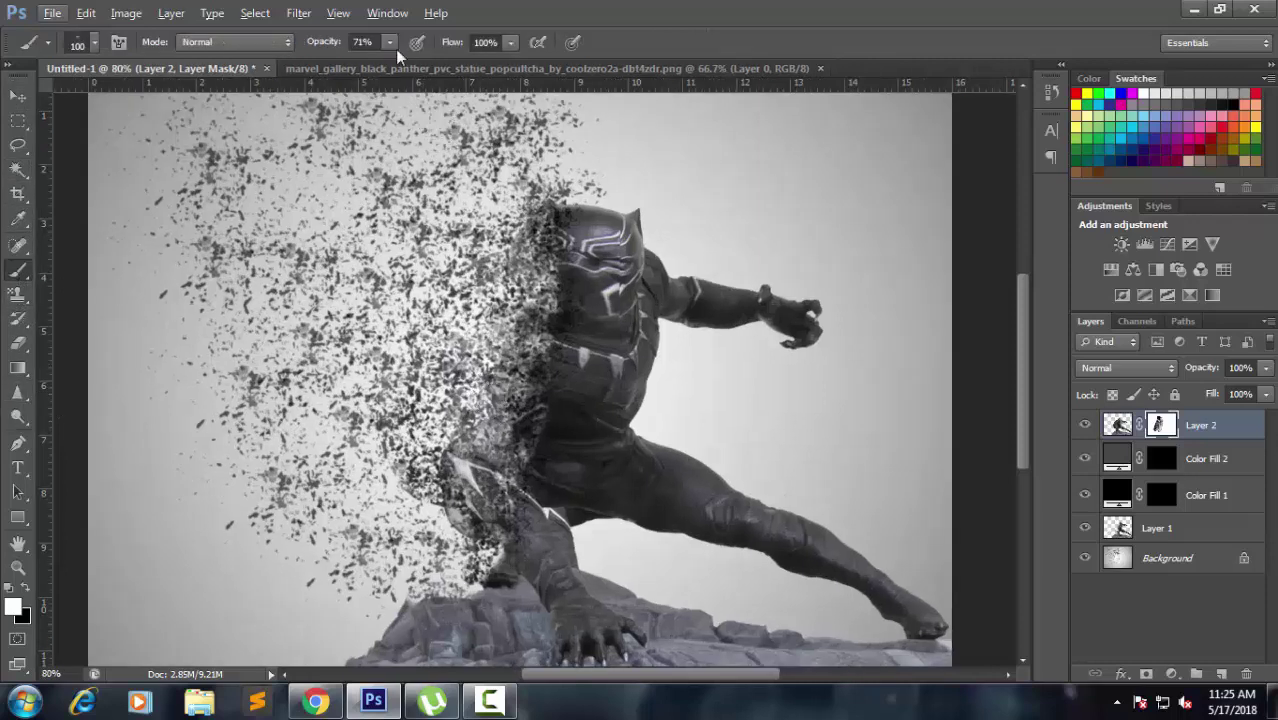
pyautogui.moveTo(389, 65); pyautogui.dragTo(425, 64)
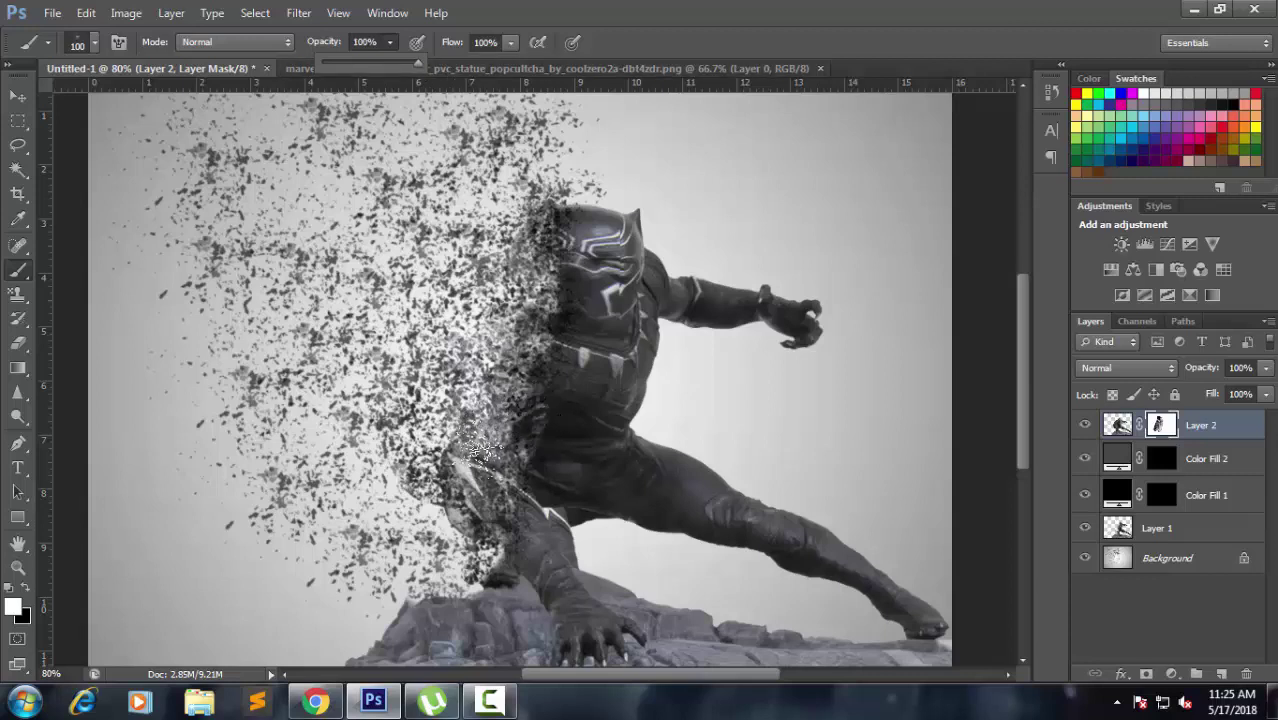
pyautogui.moveTo(490, 445)
pyautogui.mouseDown()
pyautogui.moveTo(458, 540)
pyautogui.moveTo(466, 468)
pyautogui.moveTo(490, 520)
pyautogui.mouseUp()
pyautogui.moveTo(450, 460); pyautogui.dragTo(475, 495)
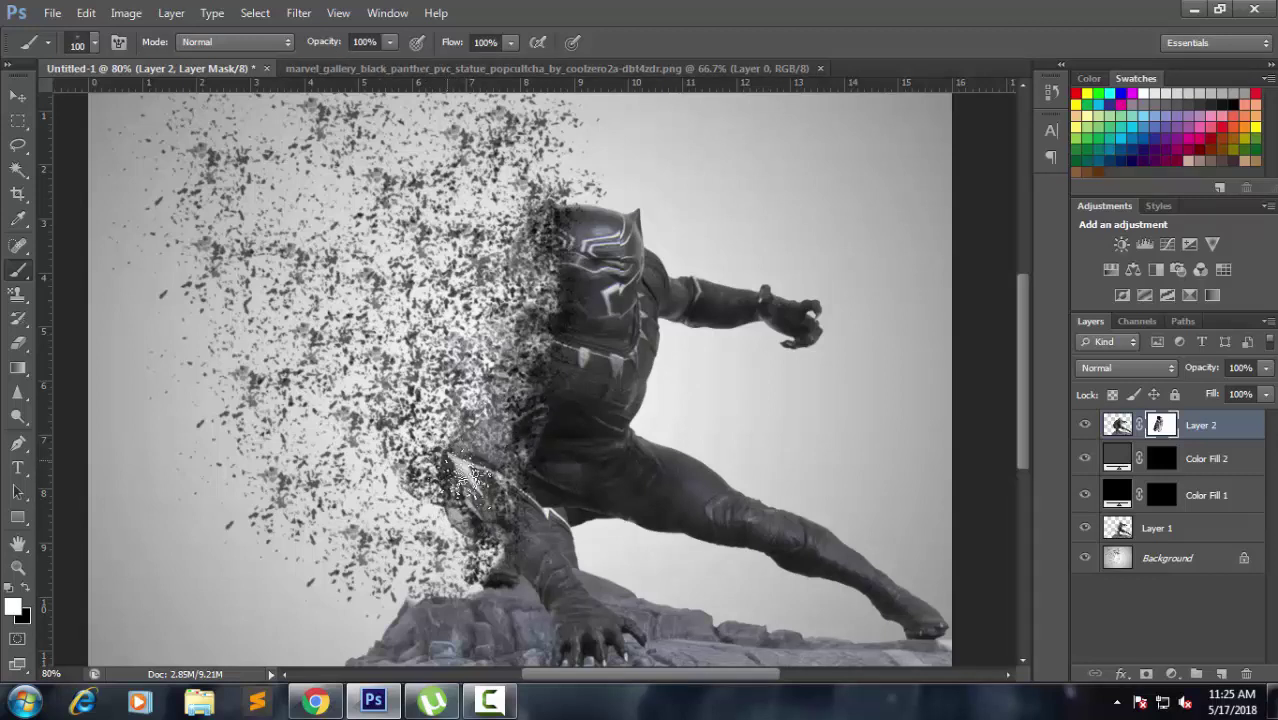
# - Brush black particles over the leg on Layer 2's image, then select the Background layer
pyautogui.click(1117, 425)
pyautogui.press('x')
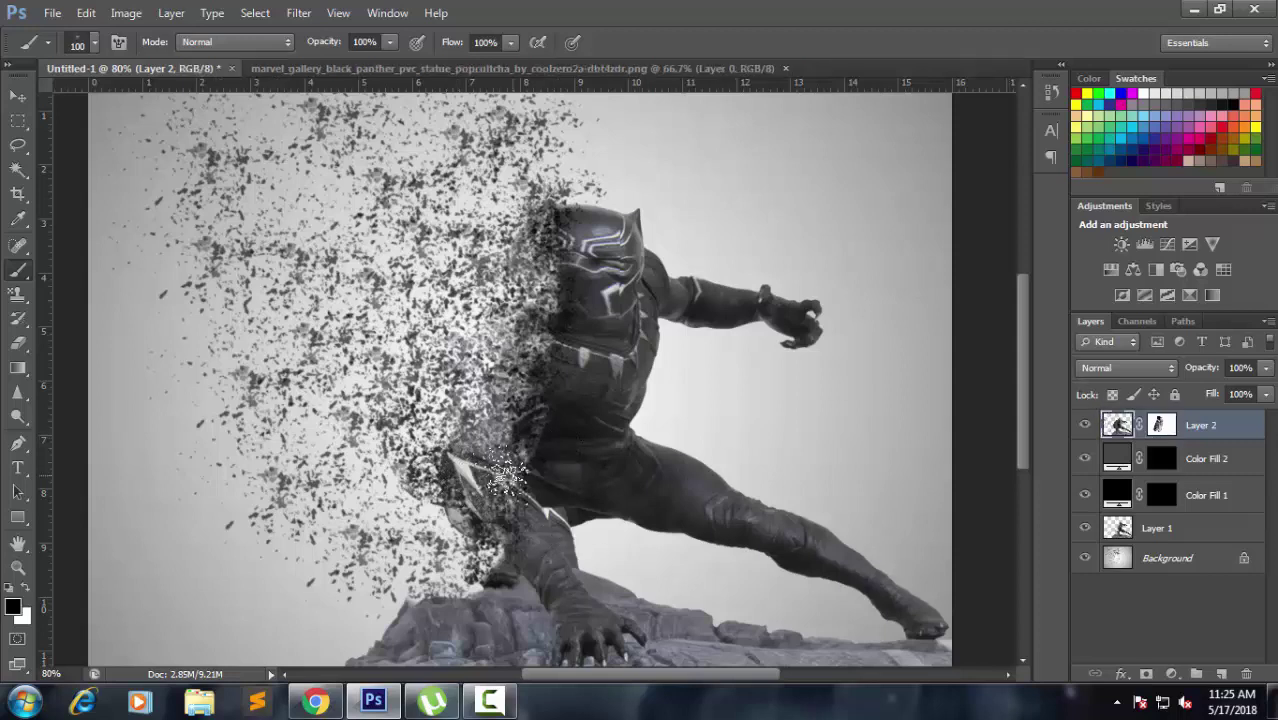
pyautogui.moveTo(490, 470); pyautogui.dragTo(445, 545)
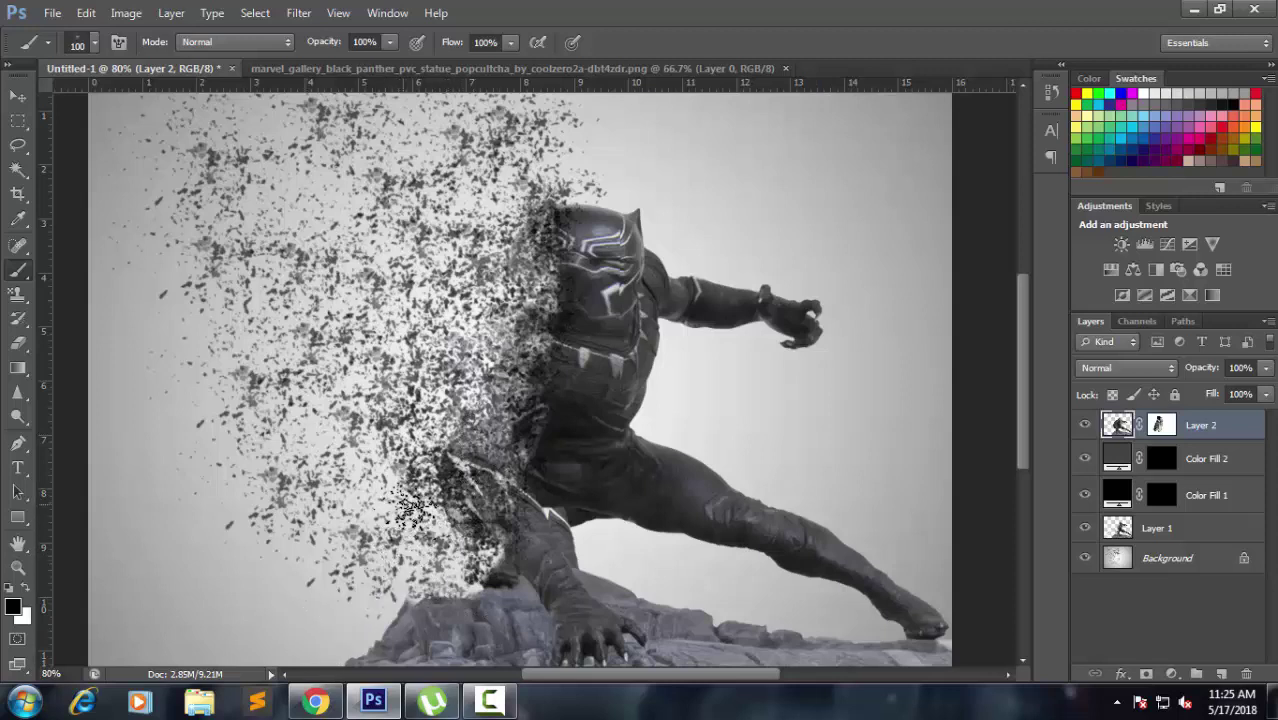
pyautogui.click(1114, 556)
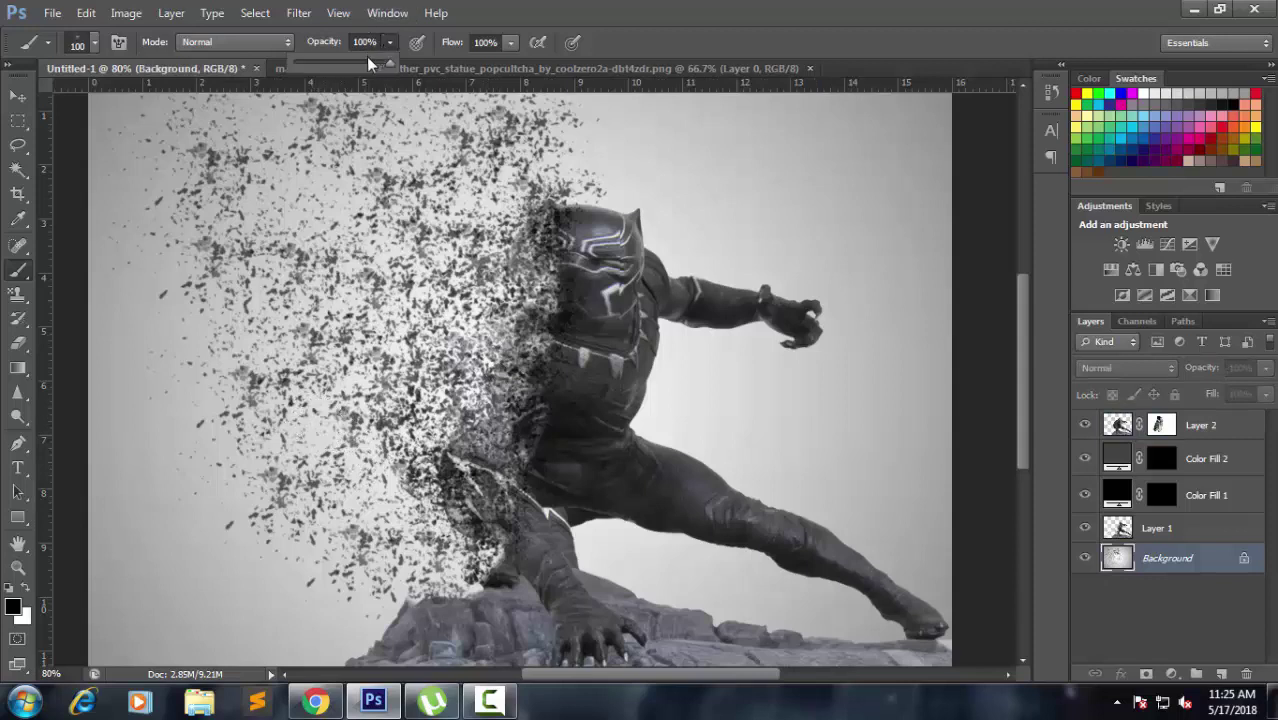
# - Set the brush to 68% opacity and 100 px and add particle texture above the head
pyautogui.moveTo(358, 61); pyautogui.dragTo(350, 61)
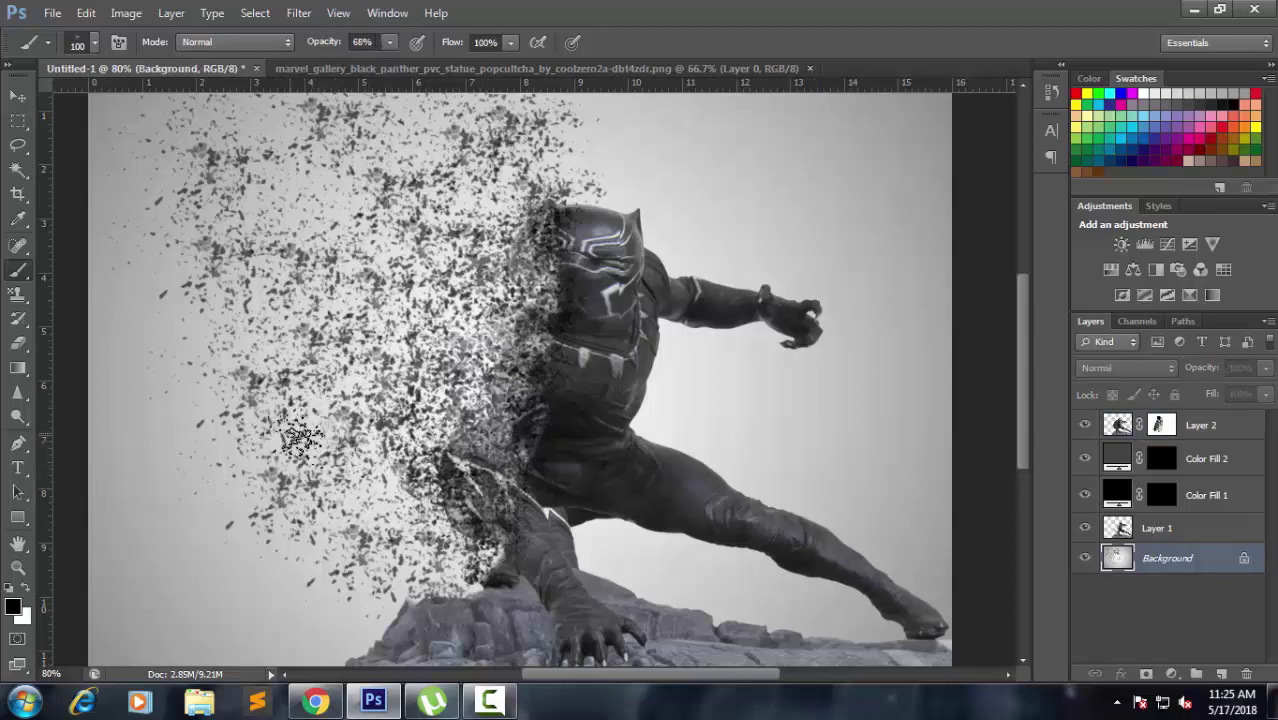
pyautogui.press(']')
pyautogui.press(']')
pyautogui.press(']')
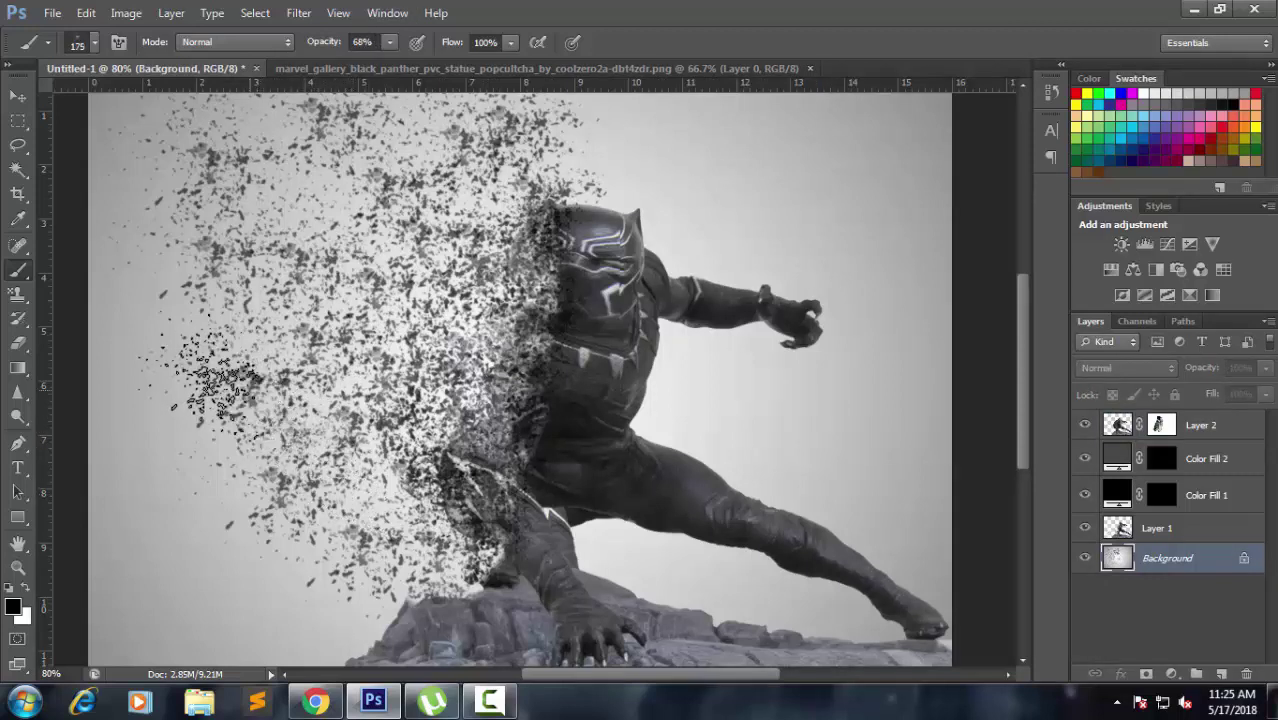
pyautogui.press(']')
pyautogui.press(']')
pyautogui.press(']')
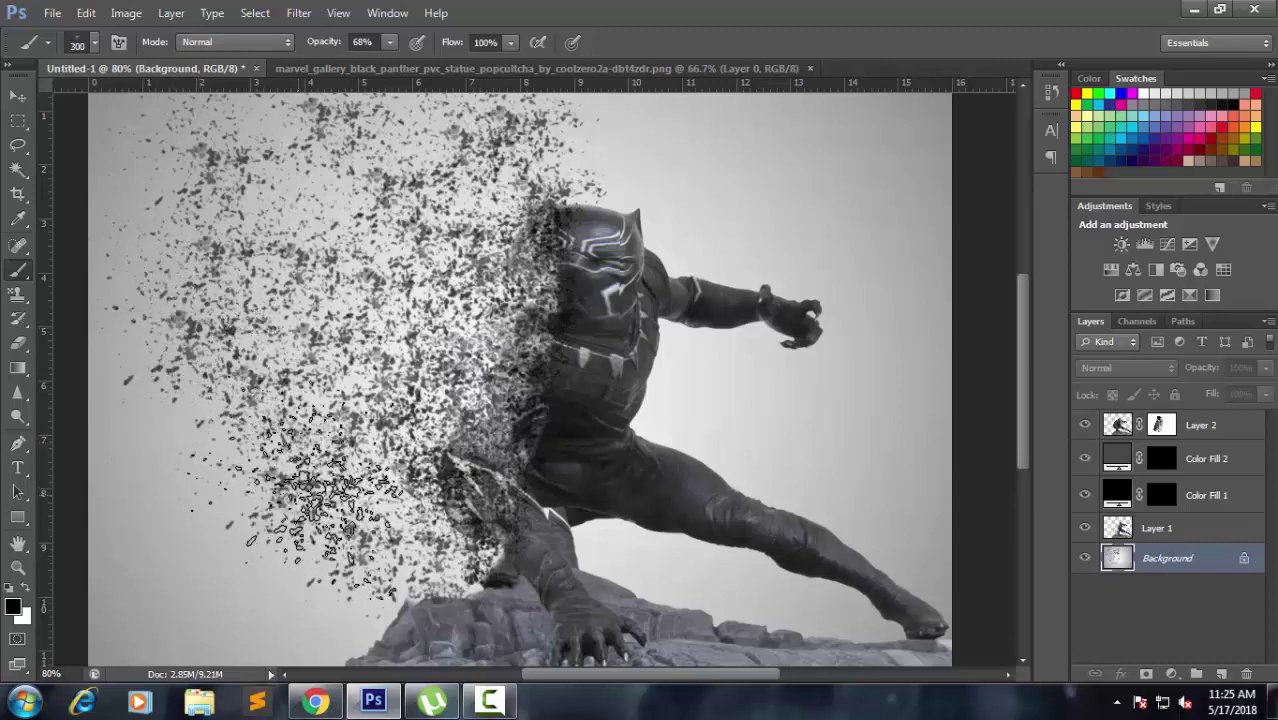
pyautogui.scroll(1, 313, 388)
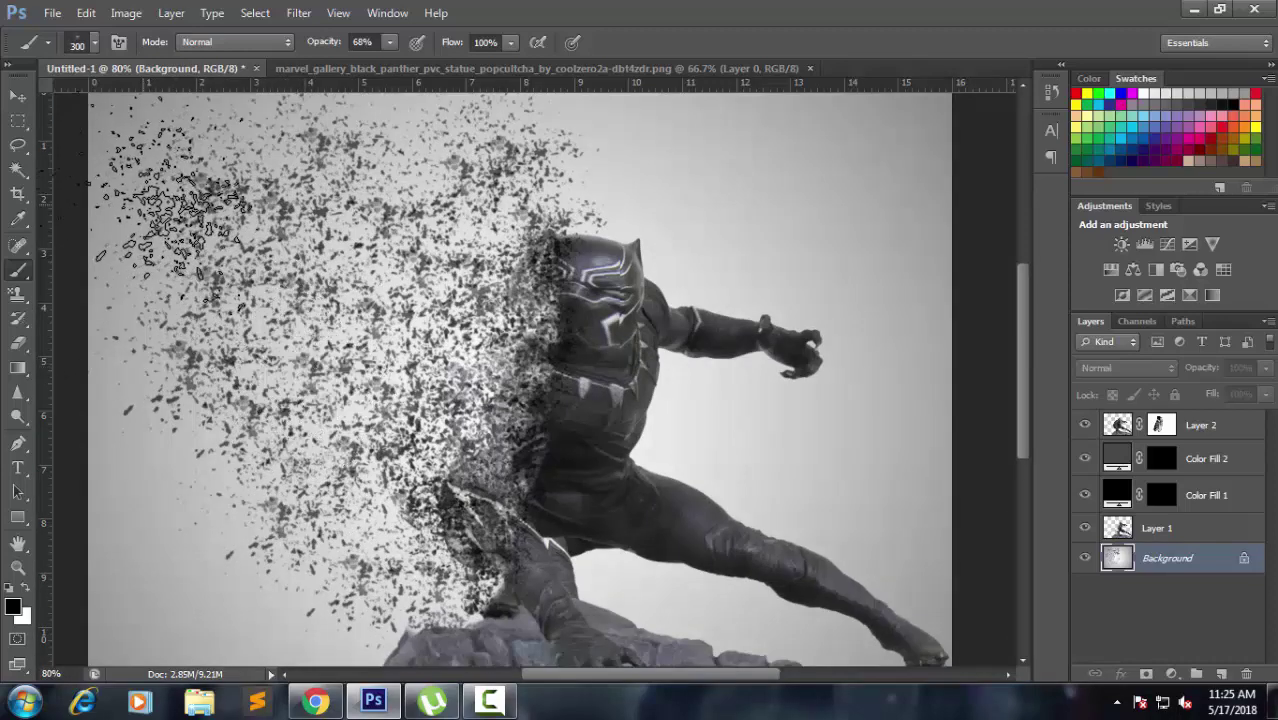
pyautogui.scroll(1, 220, 220)
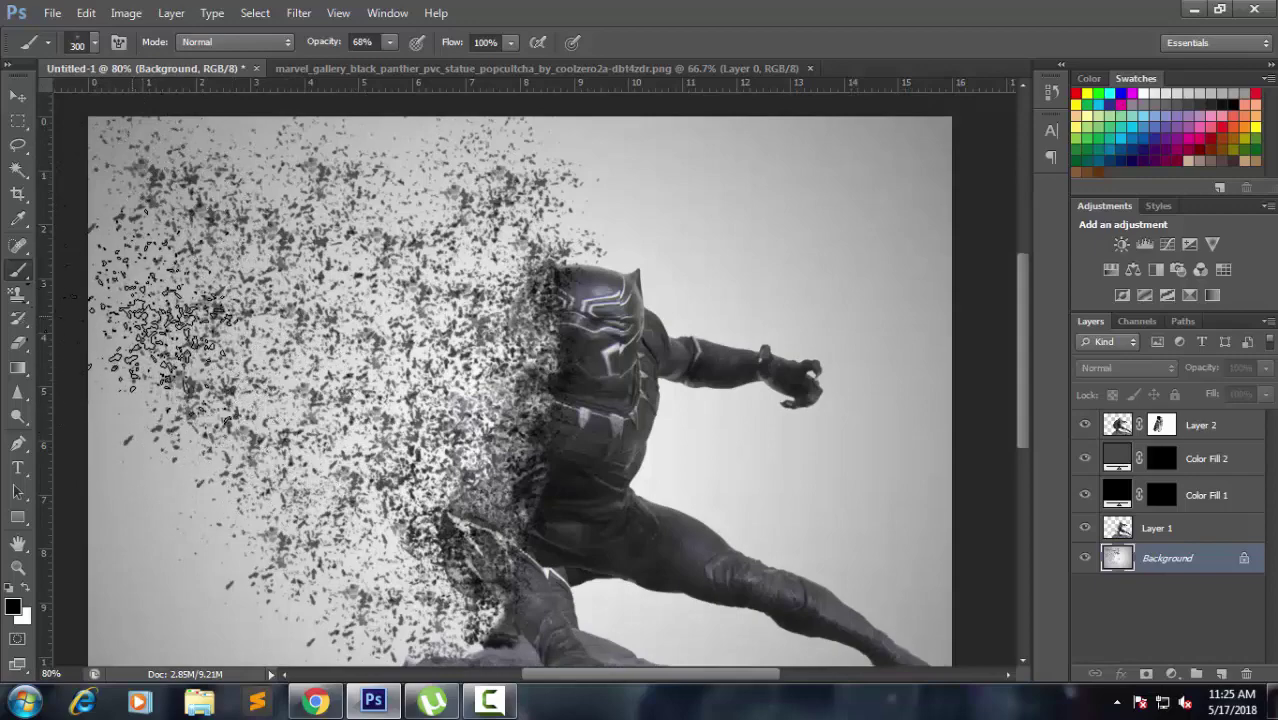
pyautogui.scroll(-2, 305, 510)
pyautogui.scroll(2, 360, 330)
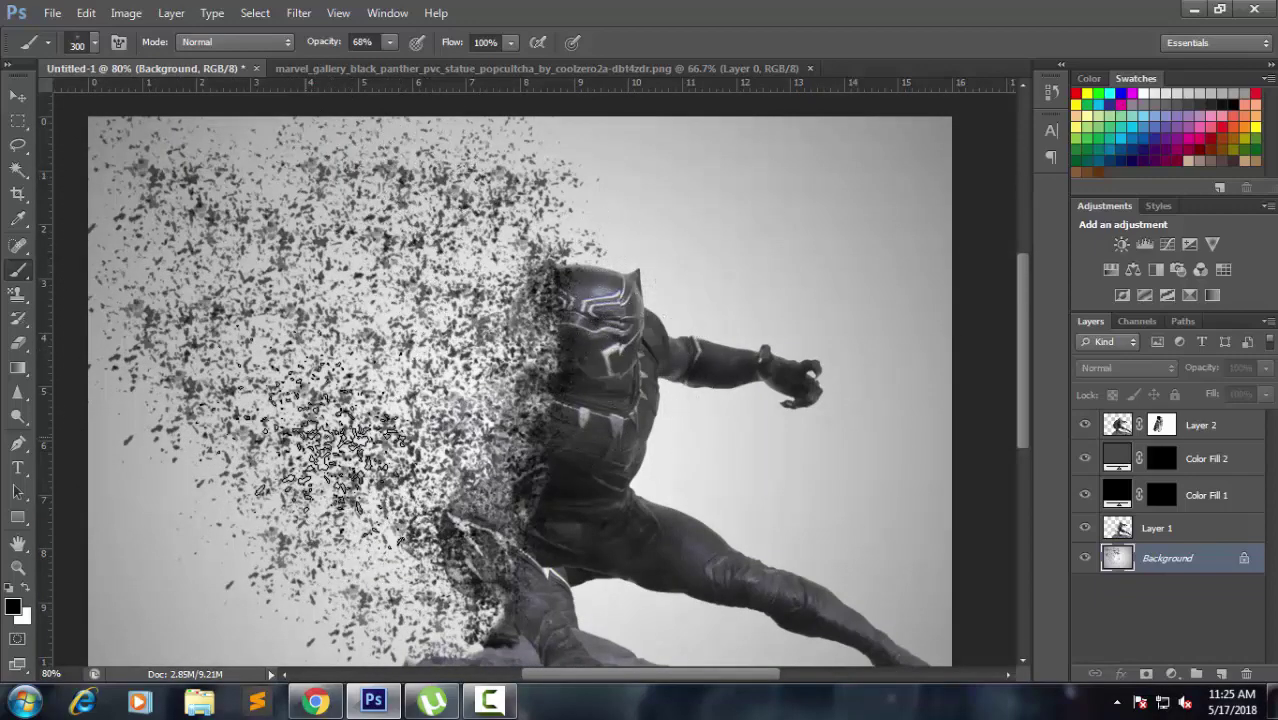
pyautogui.press('[')
pyautogui.press('[')
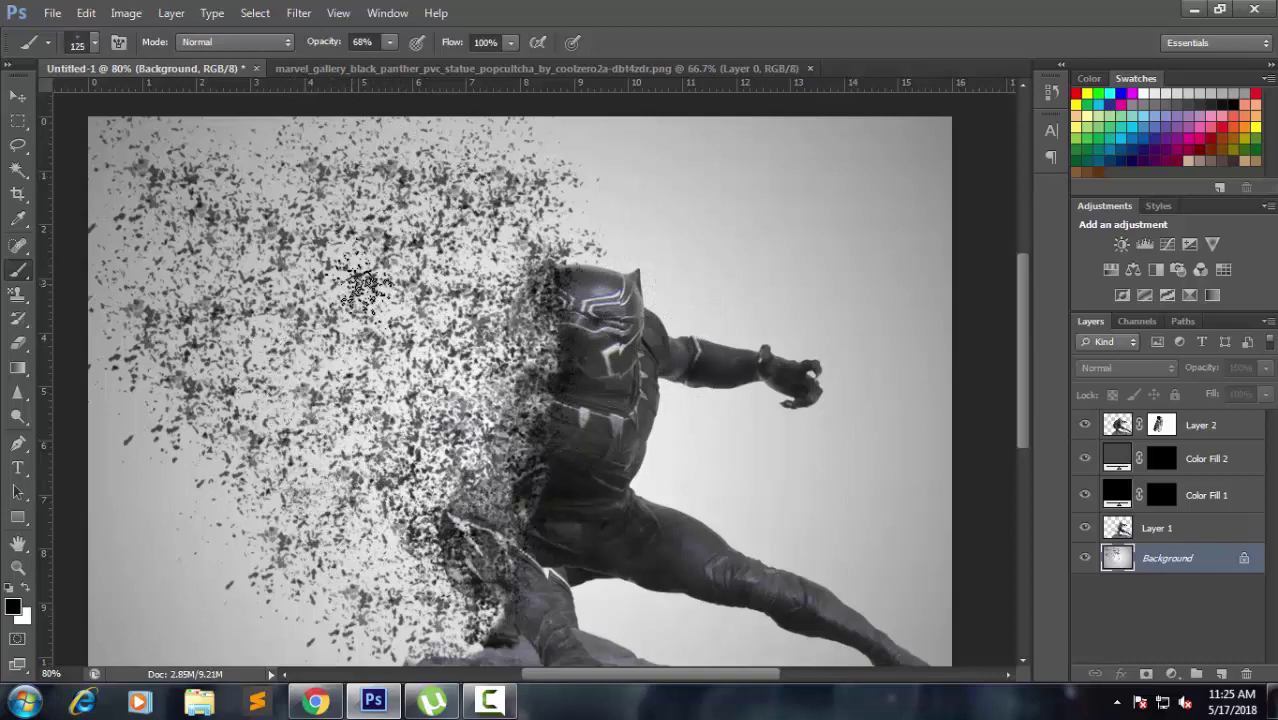
pyautogui.scroll(-1, 260, 430)
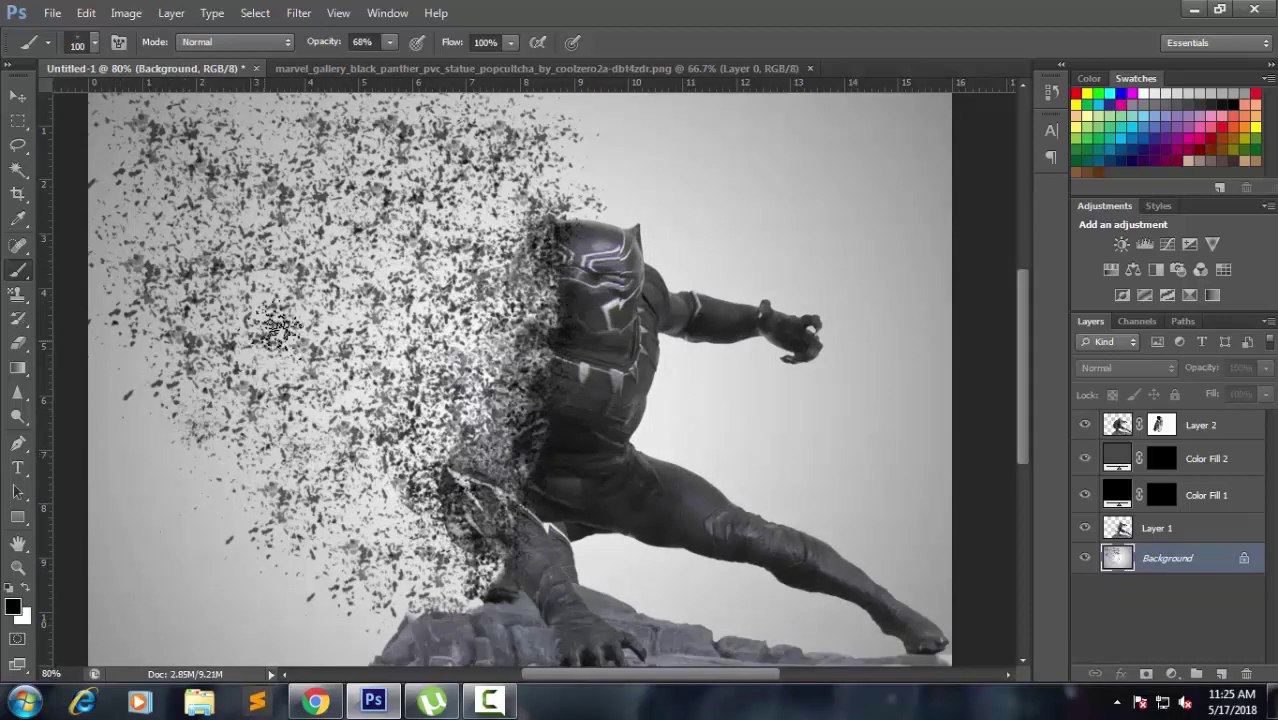
pyautogui.scroll(-1, 272, 325)
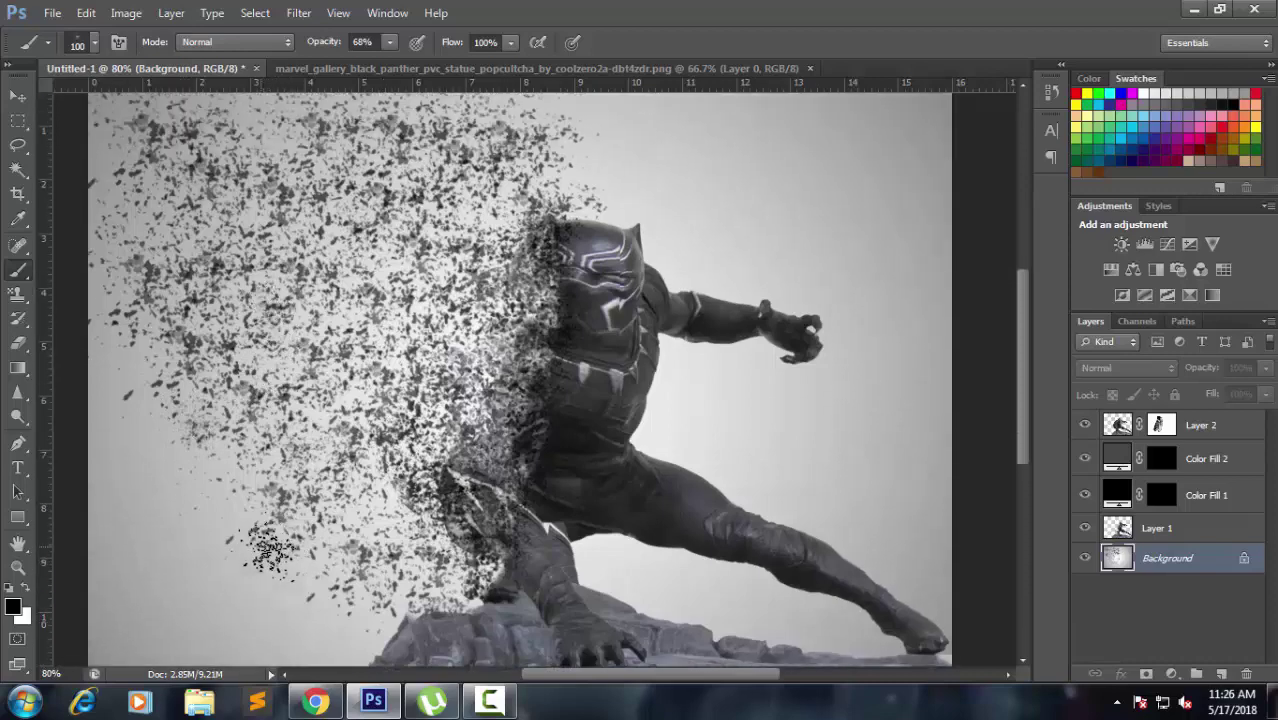
pyautogui.scroll(1, 272, 545)
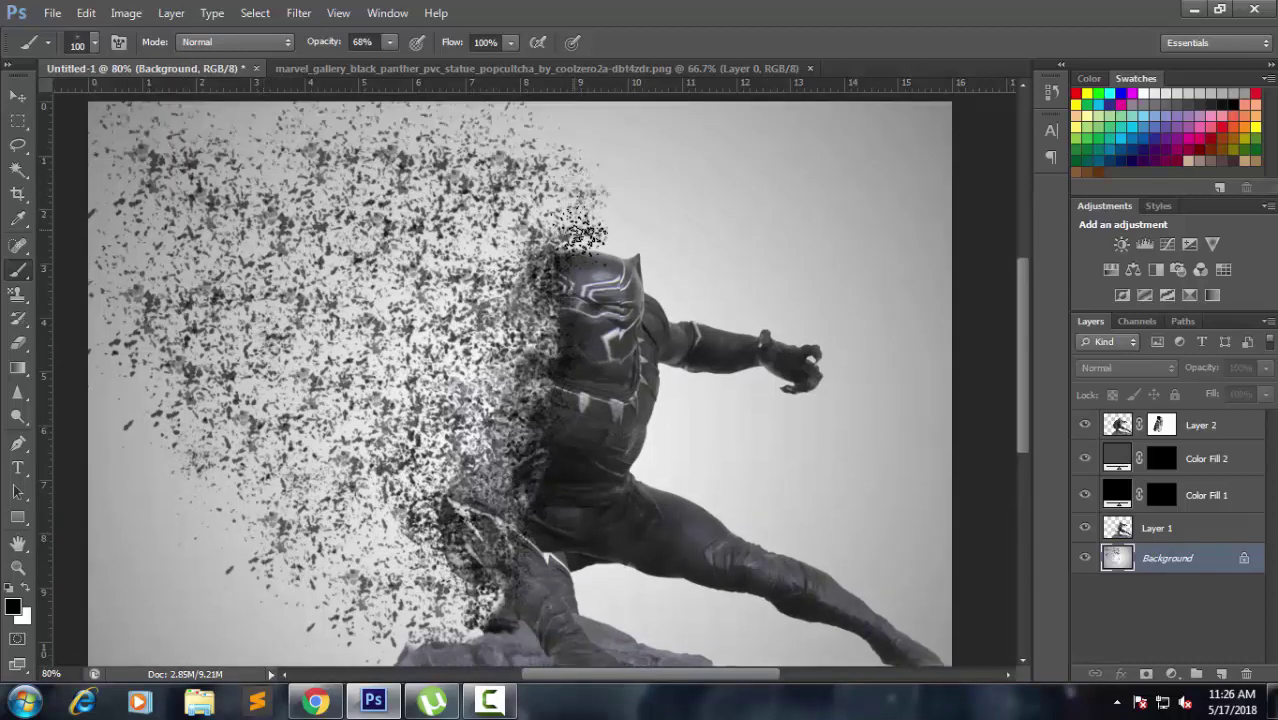
pyautogui.moveTo(573, 205)
pyautogui.mouseDown()
pyautogui.moveTo(575, 135)
pyautogui.moveTo(532, 171)
pyautogui.moveTo(626, 169)
pyautogui.moveTo(605, 231)
pyautogui.mouseUp()
# - Add particle texture along the rock's left edge, then shrink the brush to 70 px
pyautogui.scroll(-2, 388, 452)
pyautogui.scroll(-2, 383, 470)
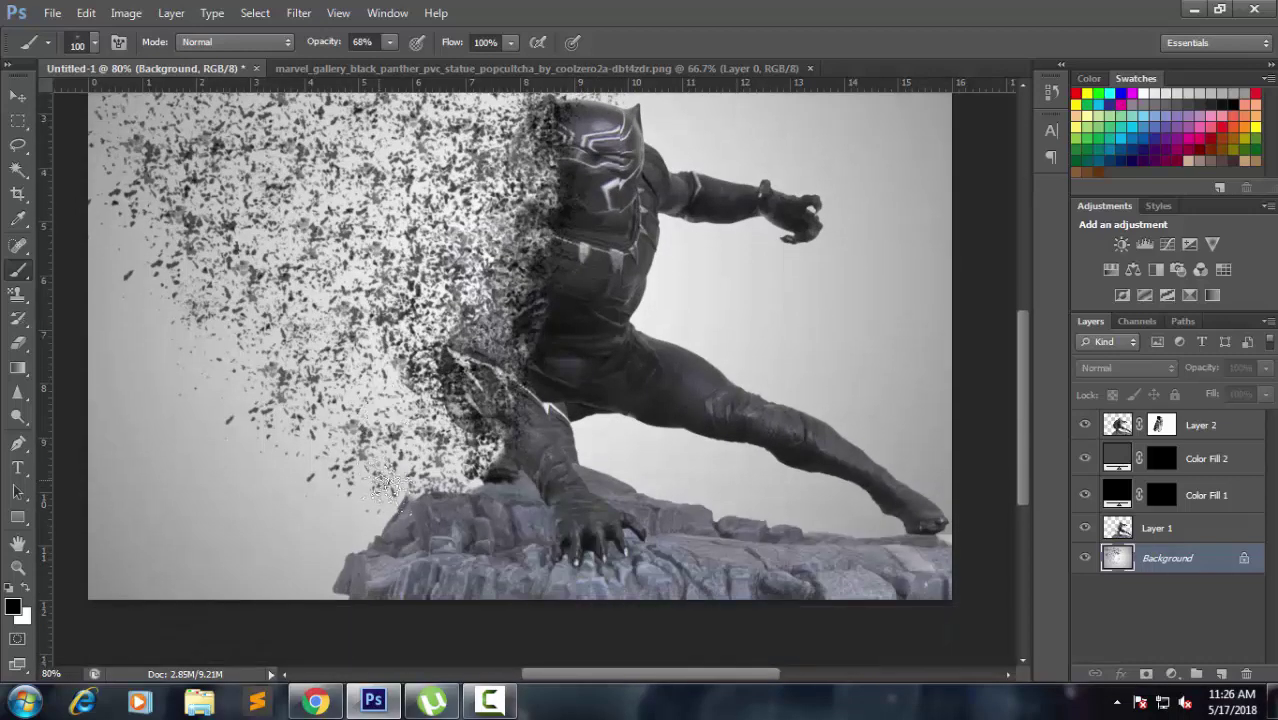
pyautogui.moveTo(360, 515)
pyautogui.mouseDown()
pyautogui.moveTo(340, 545)
pyautogui.moveTo(390, 505)
pyautogui.moveTo(413, 460)
pyautogui.mouseUp()
pyautogui.press('[')
pyautogui.press('[')
pyautogui.press('[')
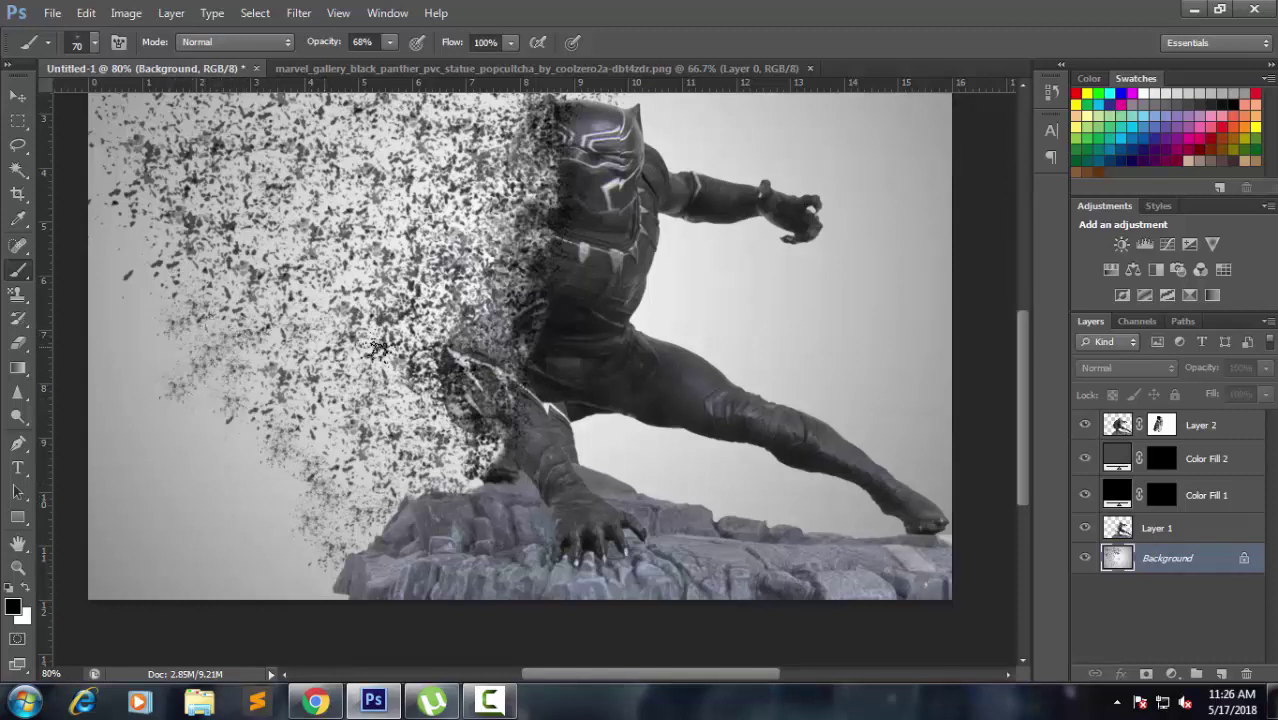
pyautogui.scroll(2, 378, 348)
pyautogui.scroll(2, 342, 380)
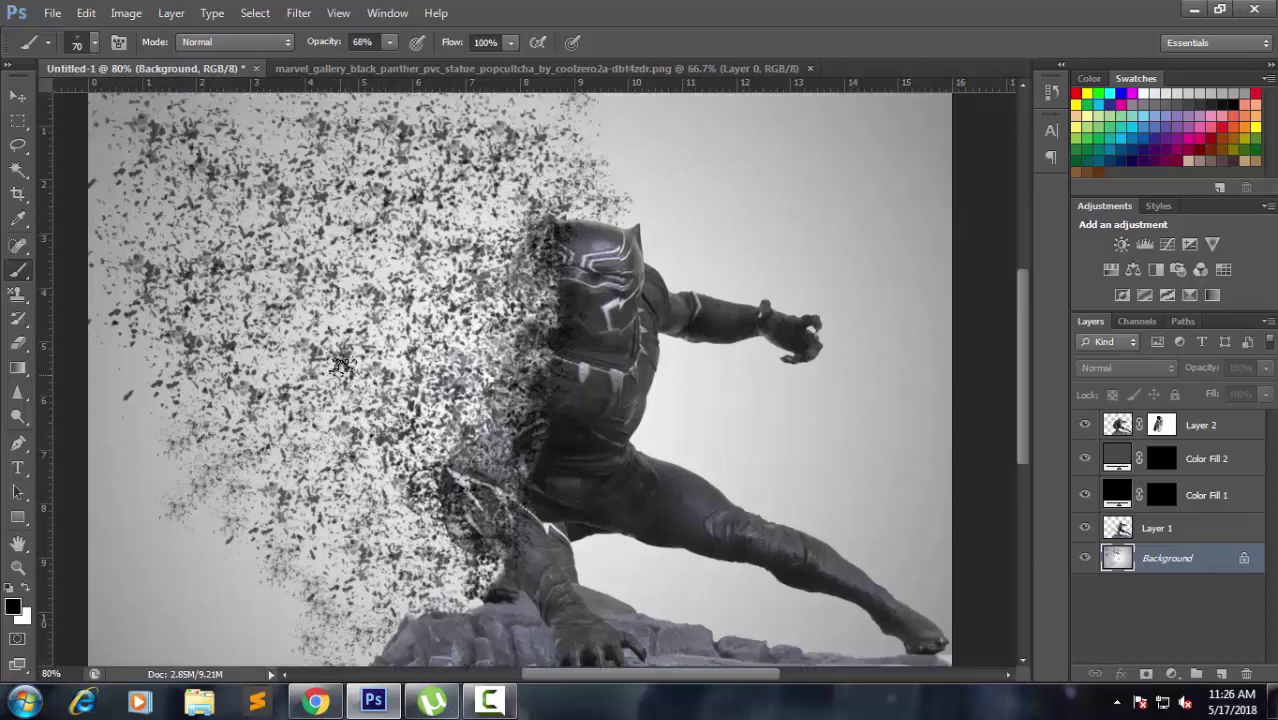
pyautogui.scroll(1, 320, 330)
pyautogui.scroll(1, 260, 240)
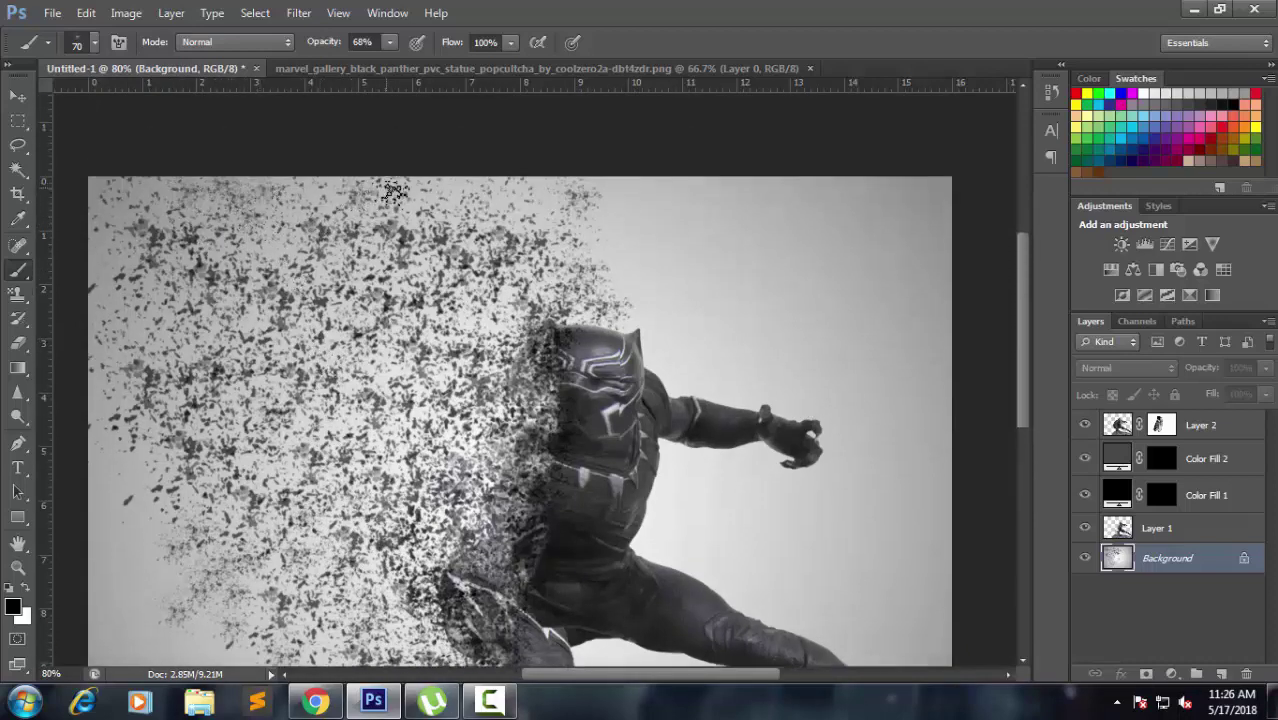
pyautogui.scroll(-3, 424, 600)
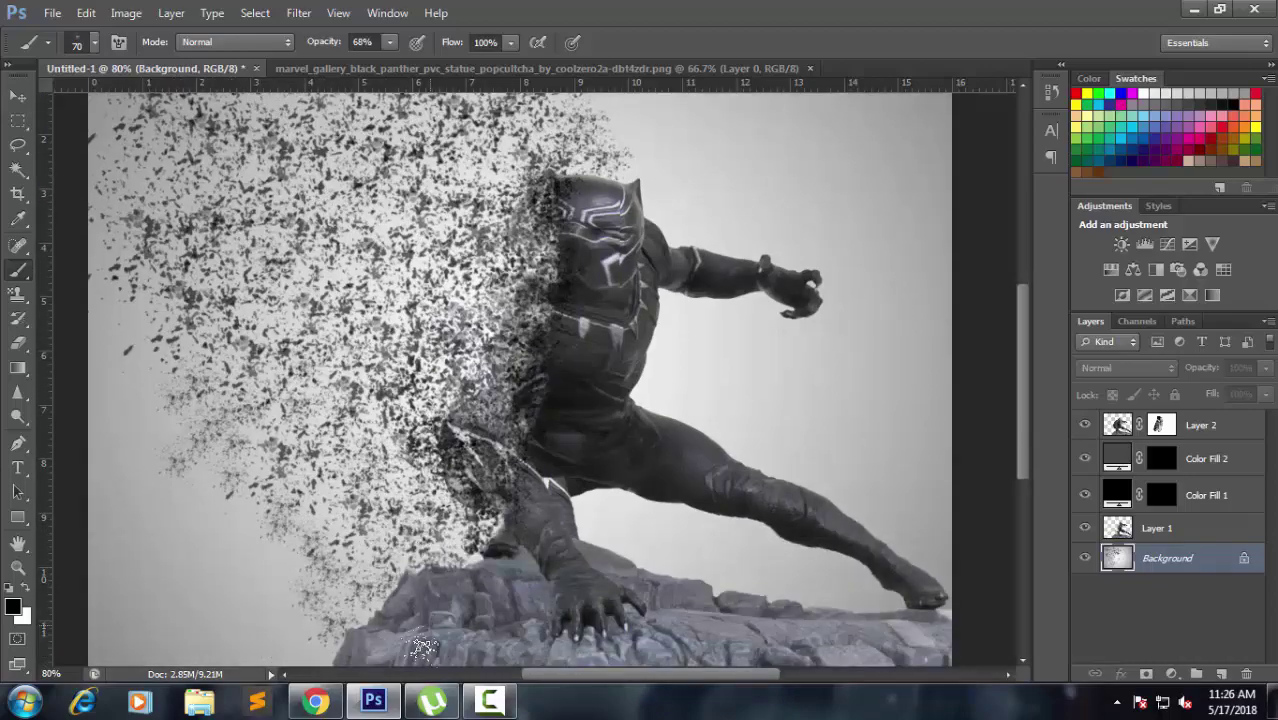
pyautogui.click(316, 702)
pyautogui.scroll(-1, 781, 345)
pyautogui.scroll(-4, 781, 345)
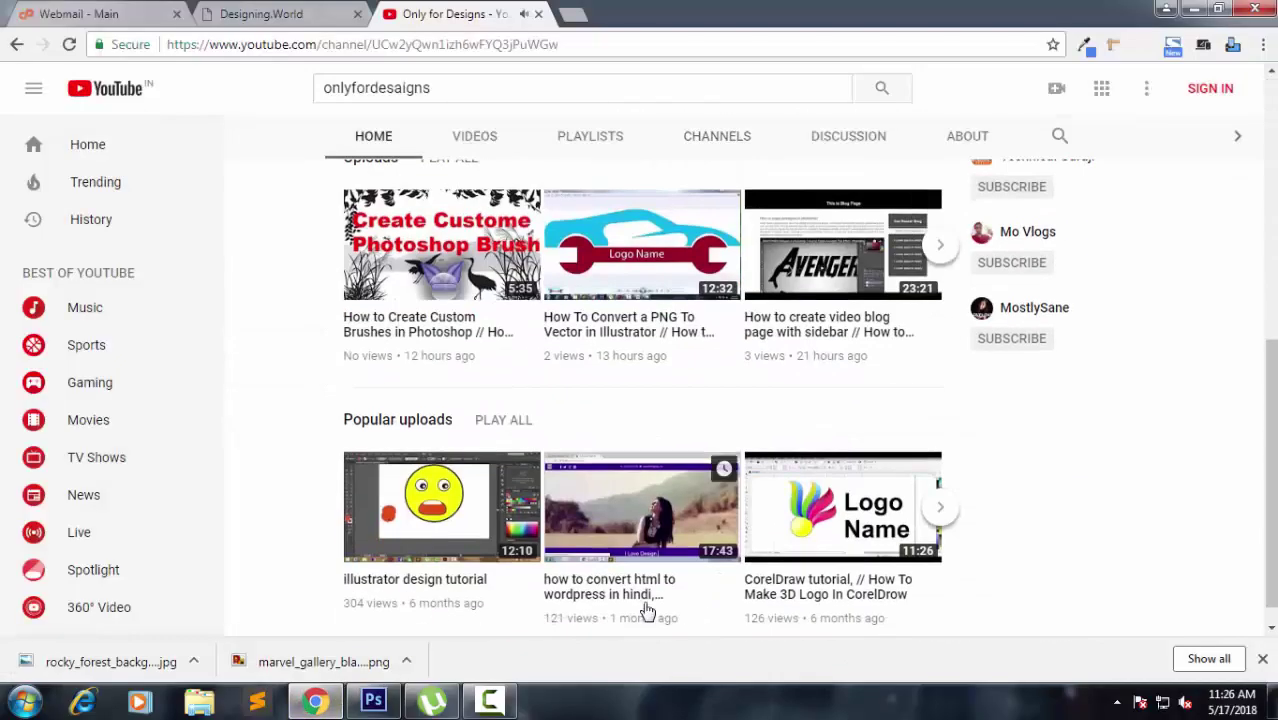
pyautogui.click(373, 702)
pyautogui.scroll(1, 643, 211)
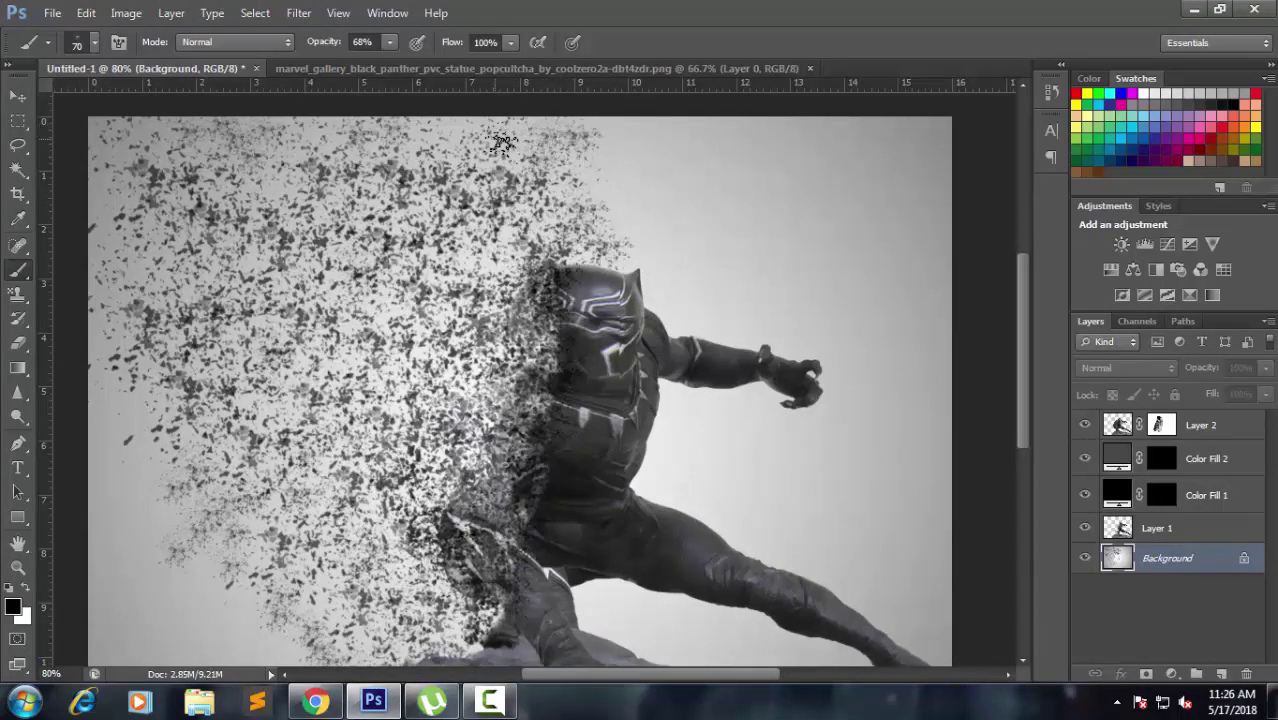
pyautogui.click(373, 702)
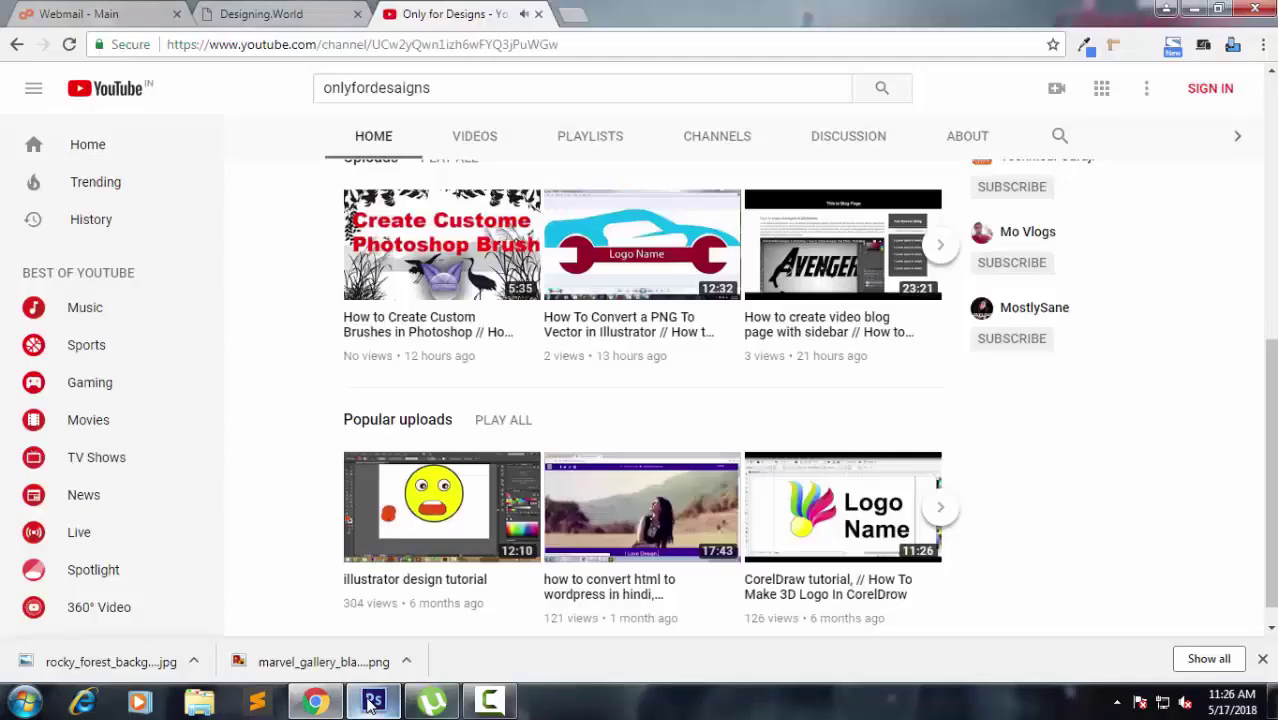
pyautogui.click(492, 702)
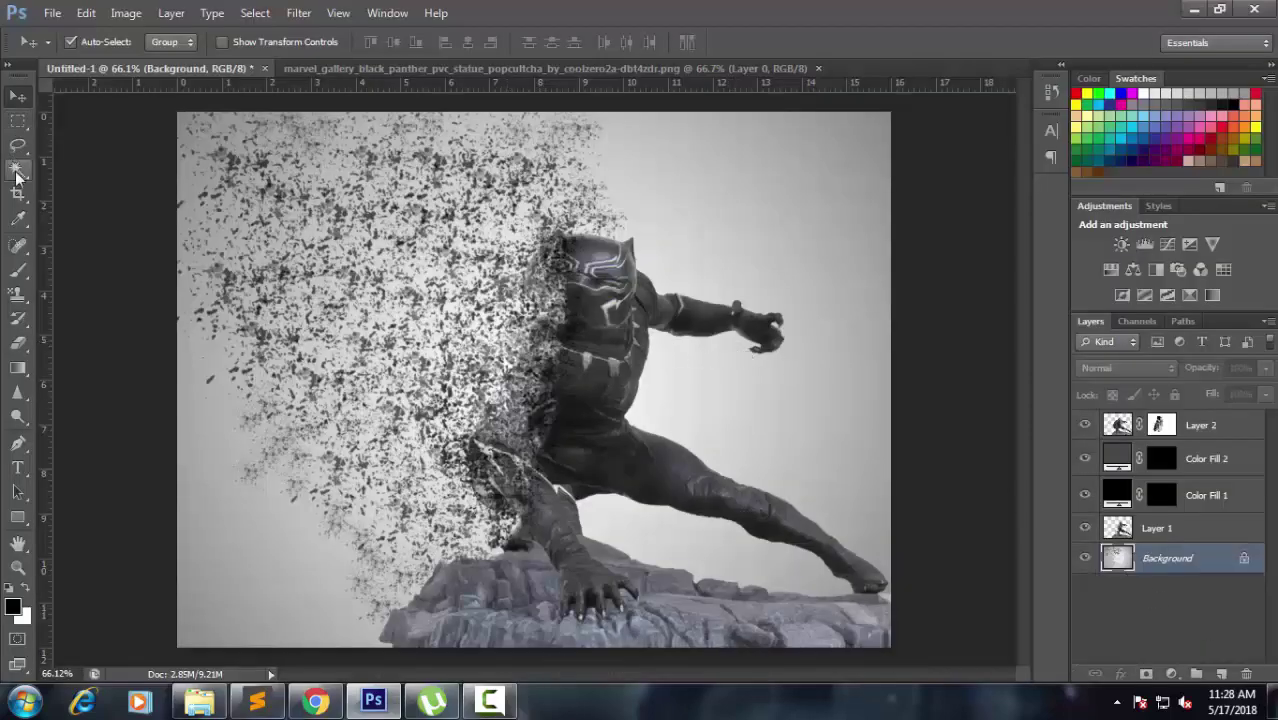
# - Cycle from the Brush and Move tools to the Horizontal Type tool
pyautogui.click(18, 276)
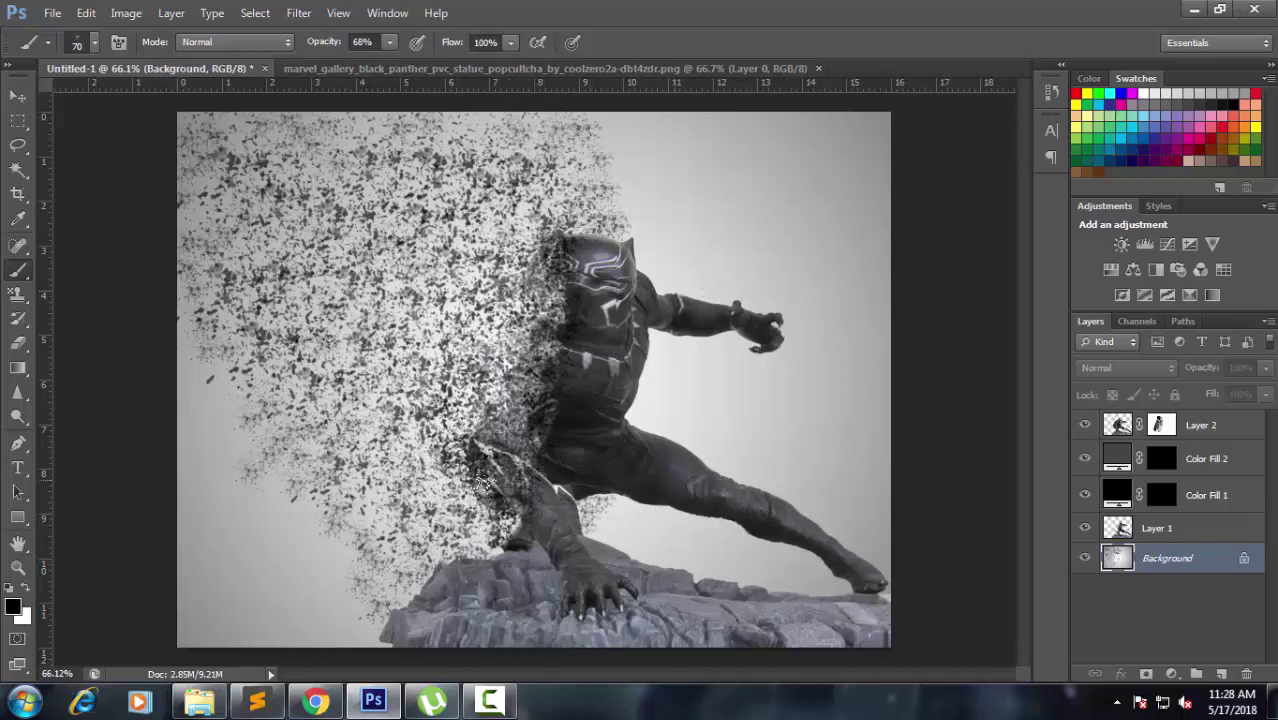
pyautogui.click(22, 96)
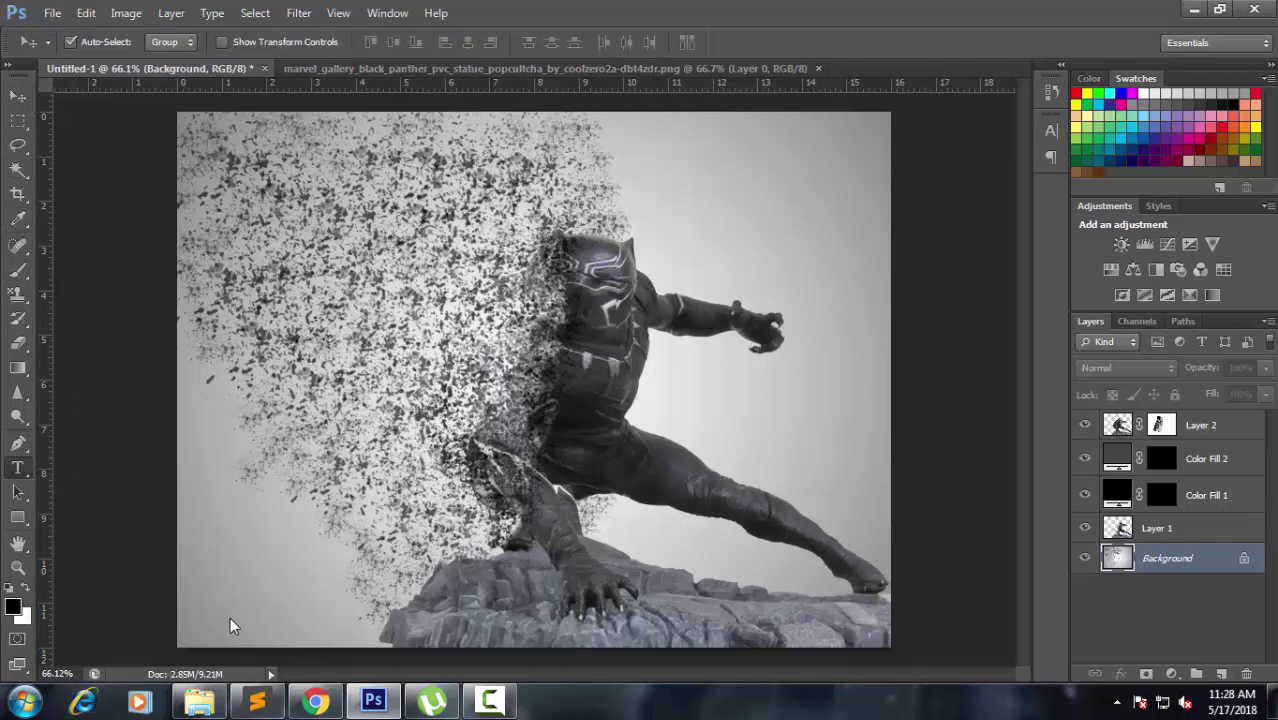
pyautogui.click(17, 468)
# - Type the two-line credit 'Only for Designs' plus the author's name at the bottom-left
pyautogui.click(197, 618)
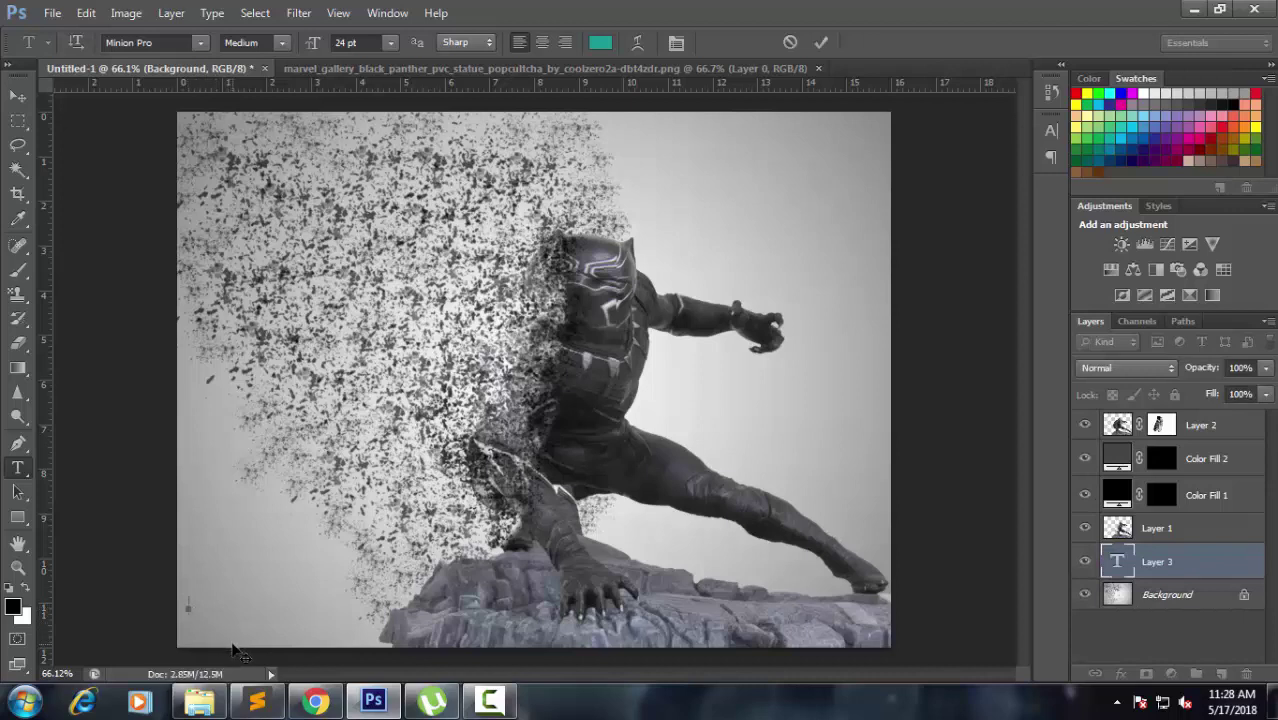
pyautogui.write('er')
pyautogui.write(' by')
pyautogui.write('De')
pyautogui.write('gn W')
pyautogui.press('BackSpace')
pyautogui.press('BackSpace')
pyautogui.press('BackSpace')
pyautogui.hotkey('ctrl', 'a')
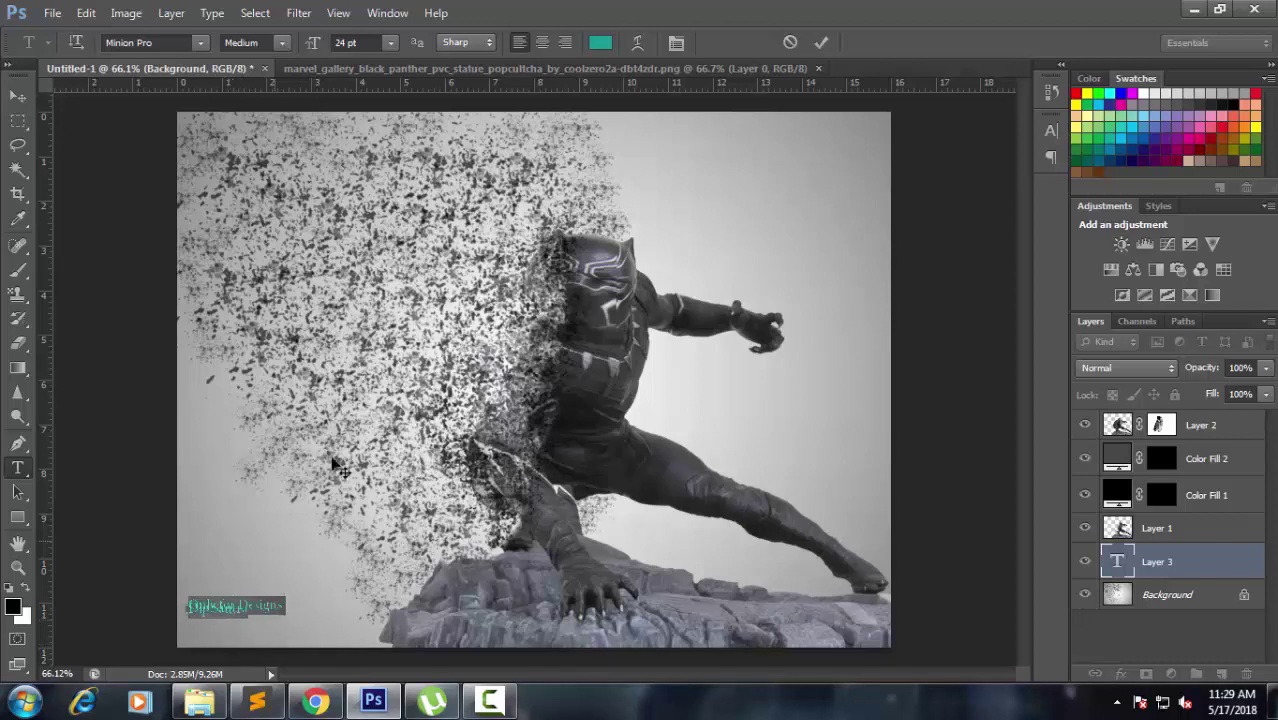
# - Set the credit text colour to white and its leading to 24 pt
pyautogui.click(677, 43)
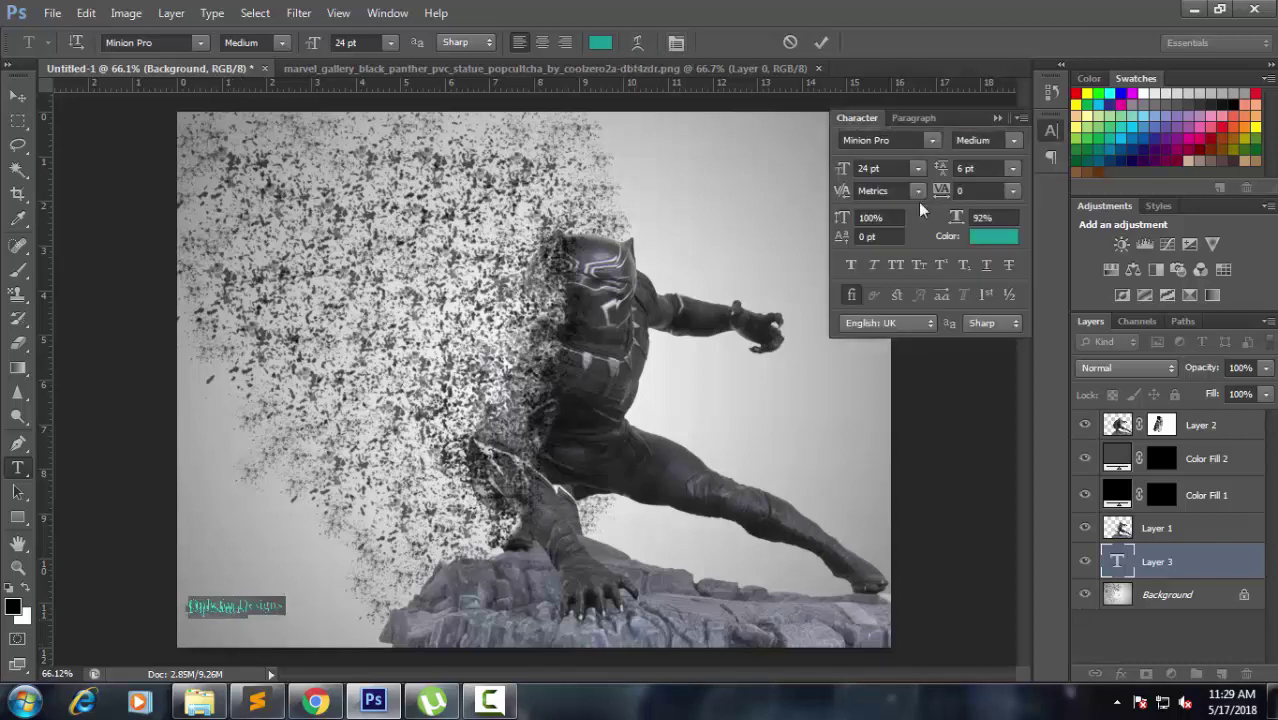
pyautogui.click(1010, 168)
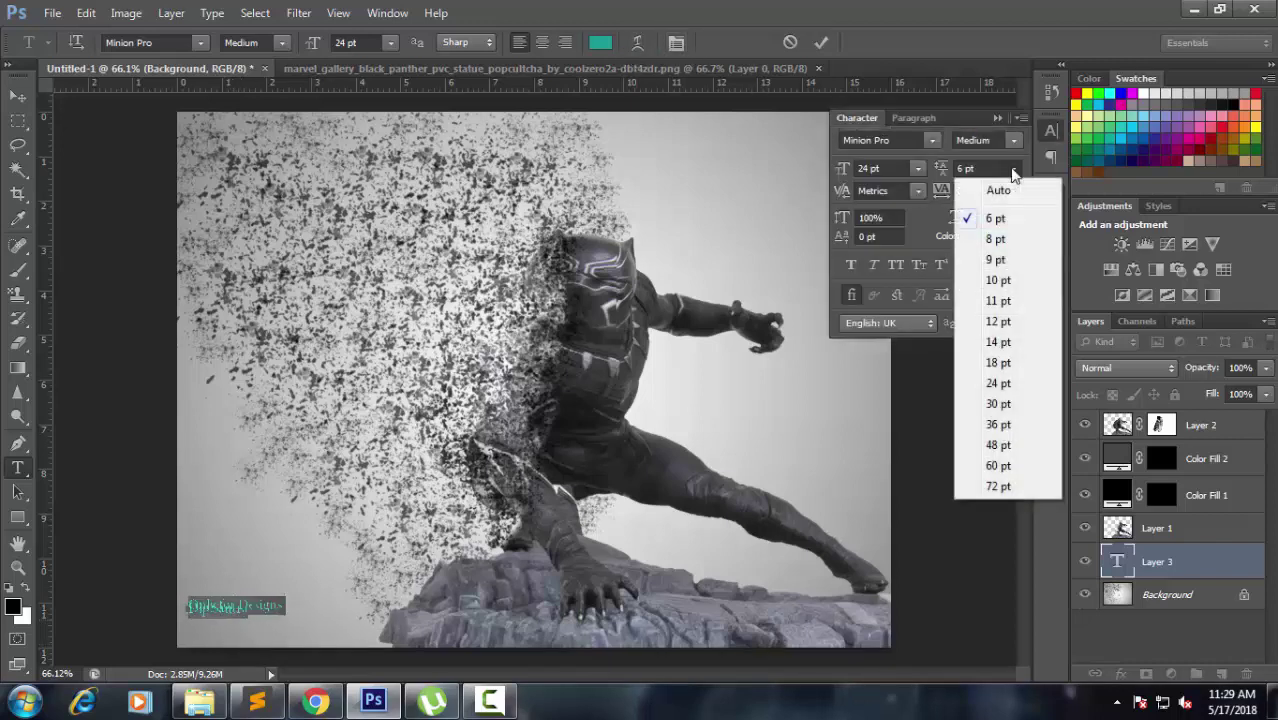
pyautogui.click(1000, 321)
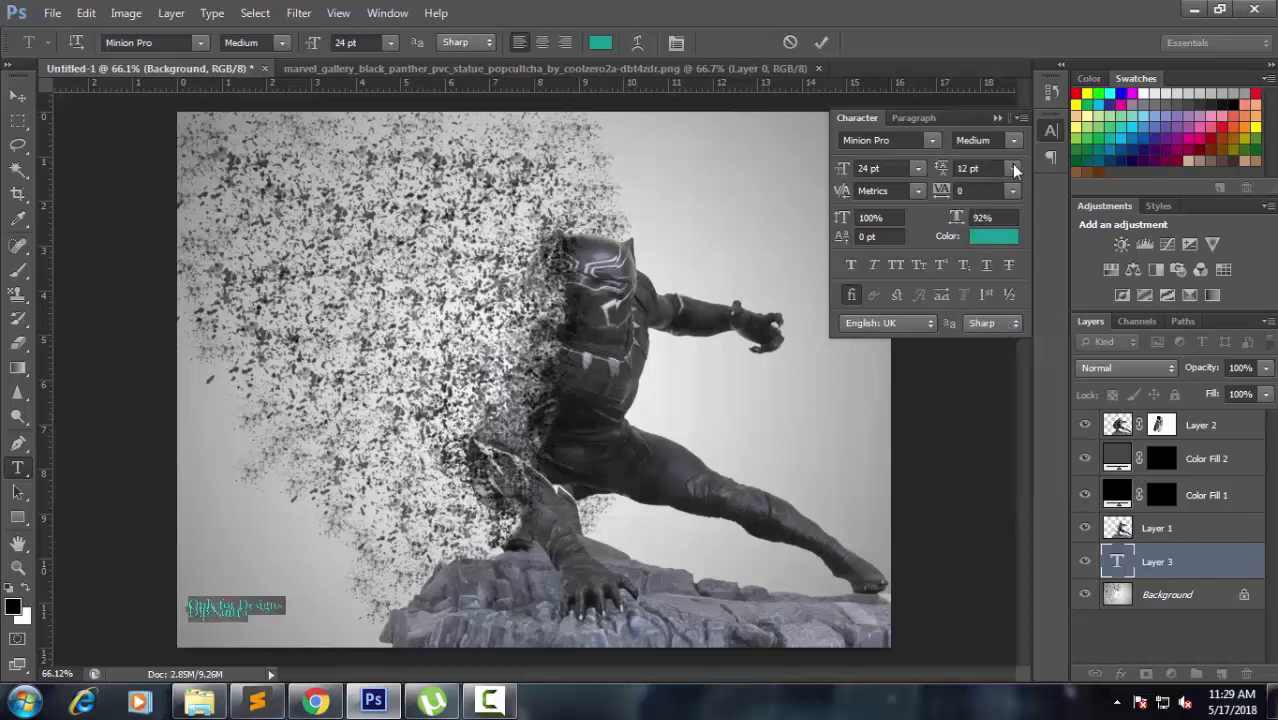
pyautogui.click(1014, 168)
pyautogui.click(1004, 368)
pyautogui.click(600, 42)
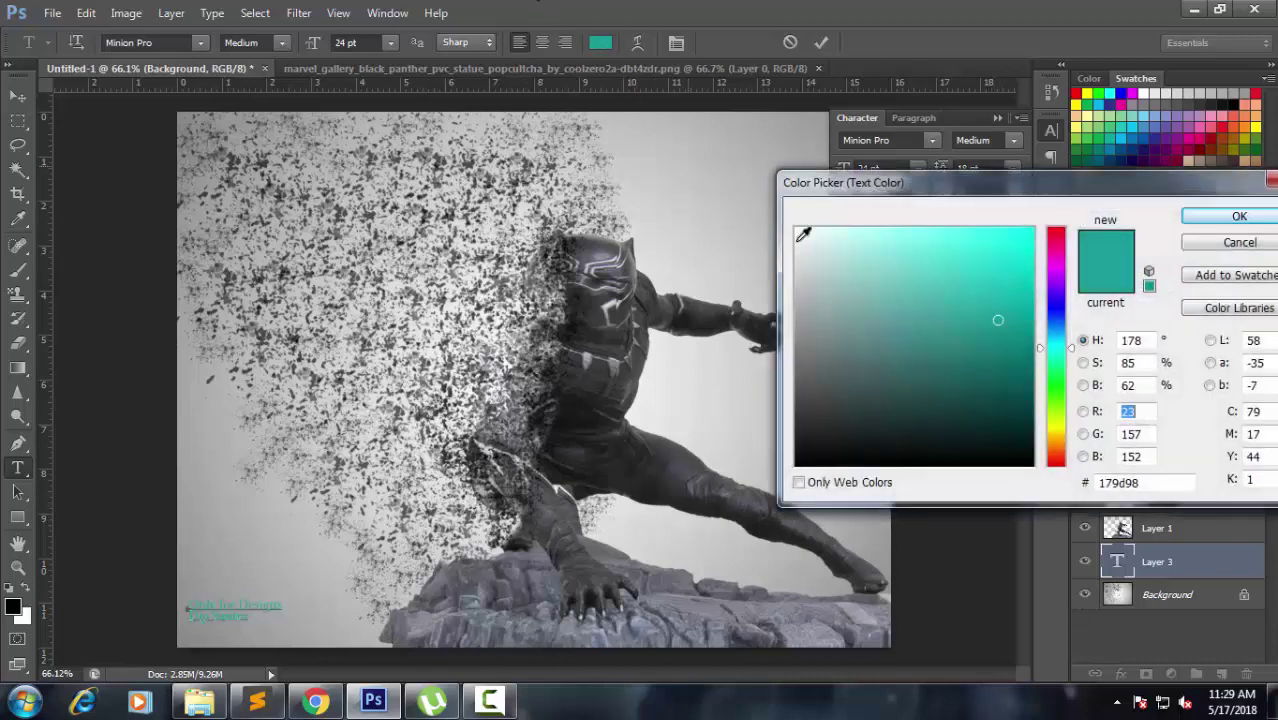
pyautogui.click(763, 219)
pyautogui.click(763, 219)
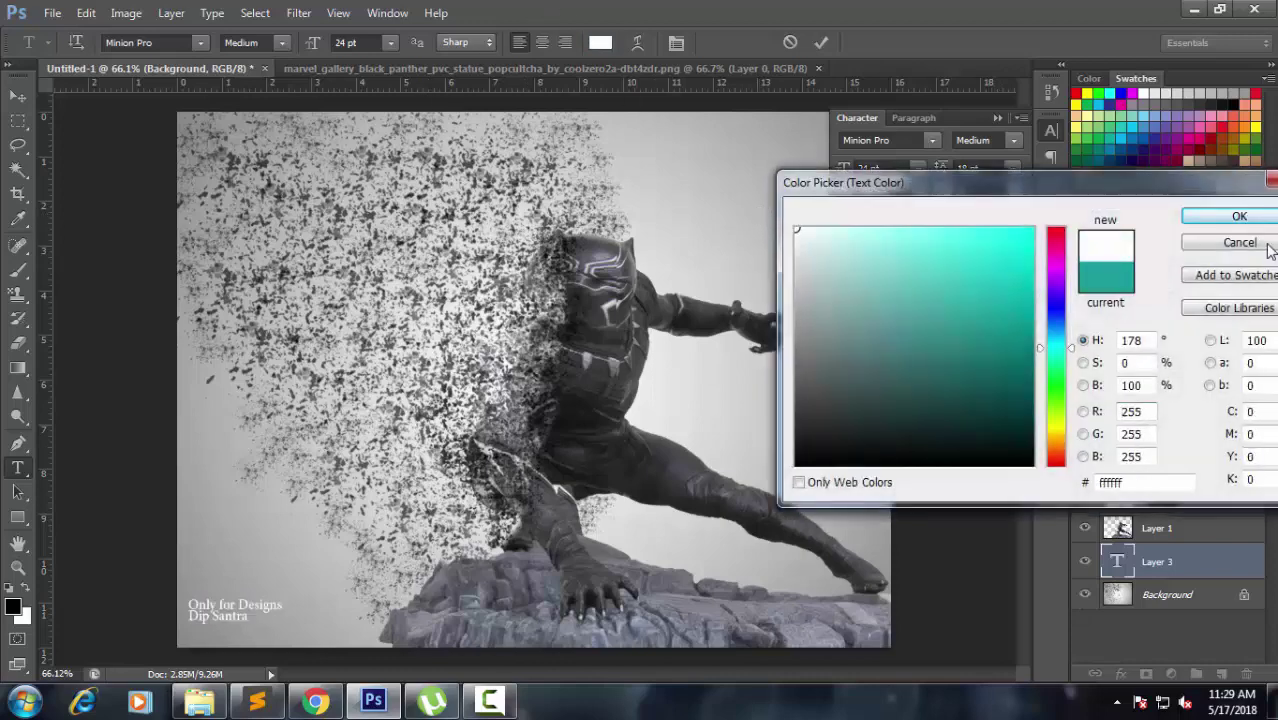
pyautogui.click(1240, 222)
pyautogui.click(1013, 168)
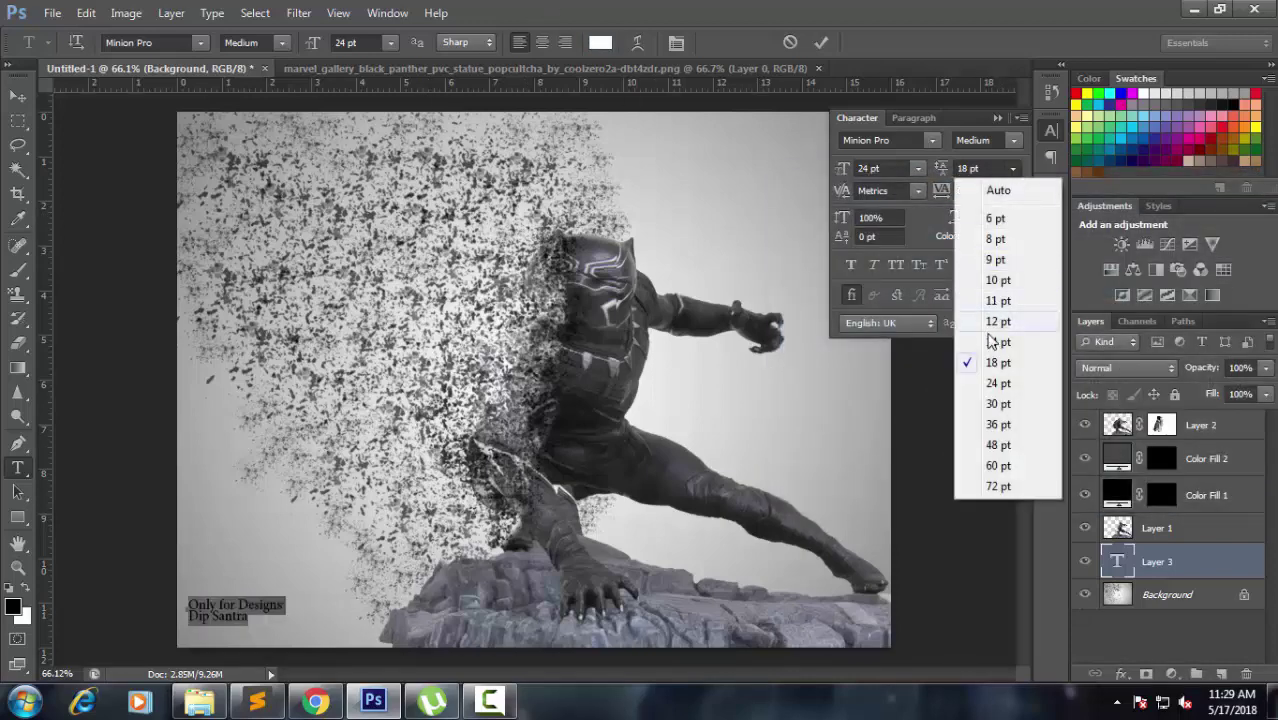
pyautogui.click(997, 384)
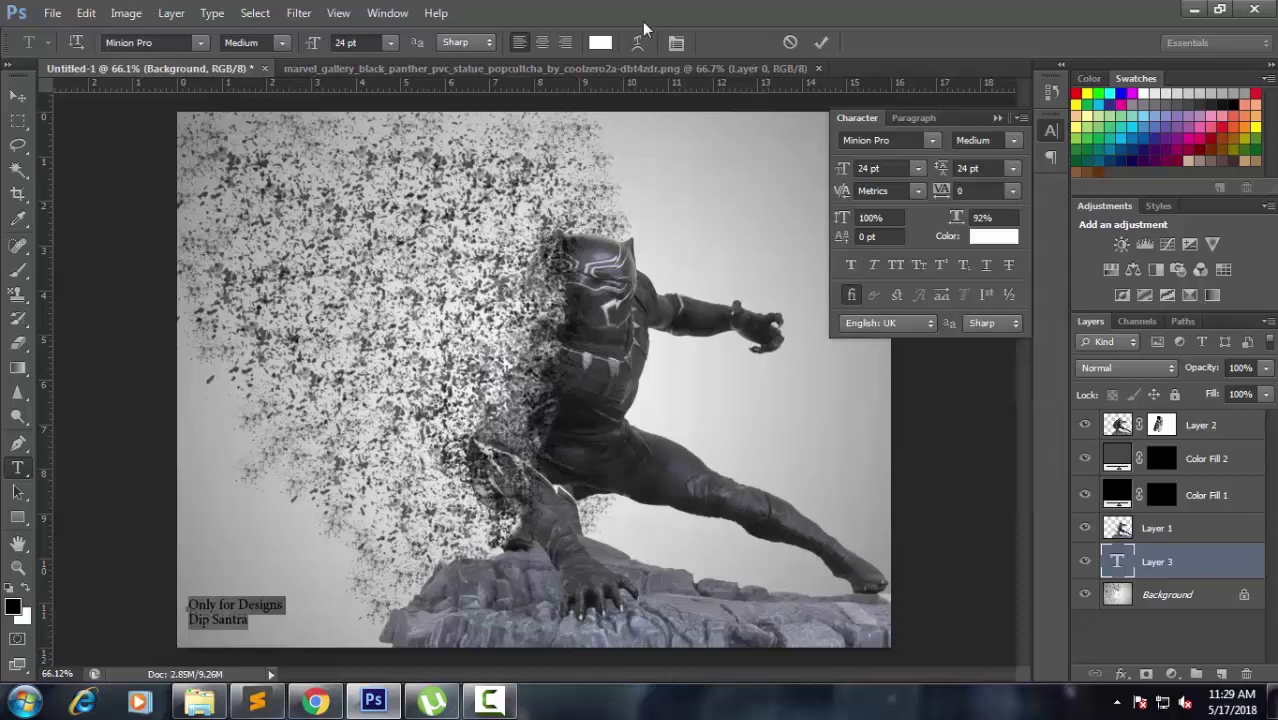
# - Raise the credit's font size to 31 pt and commit the text
pyautogui.click(379, 42)
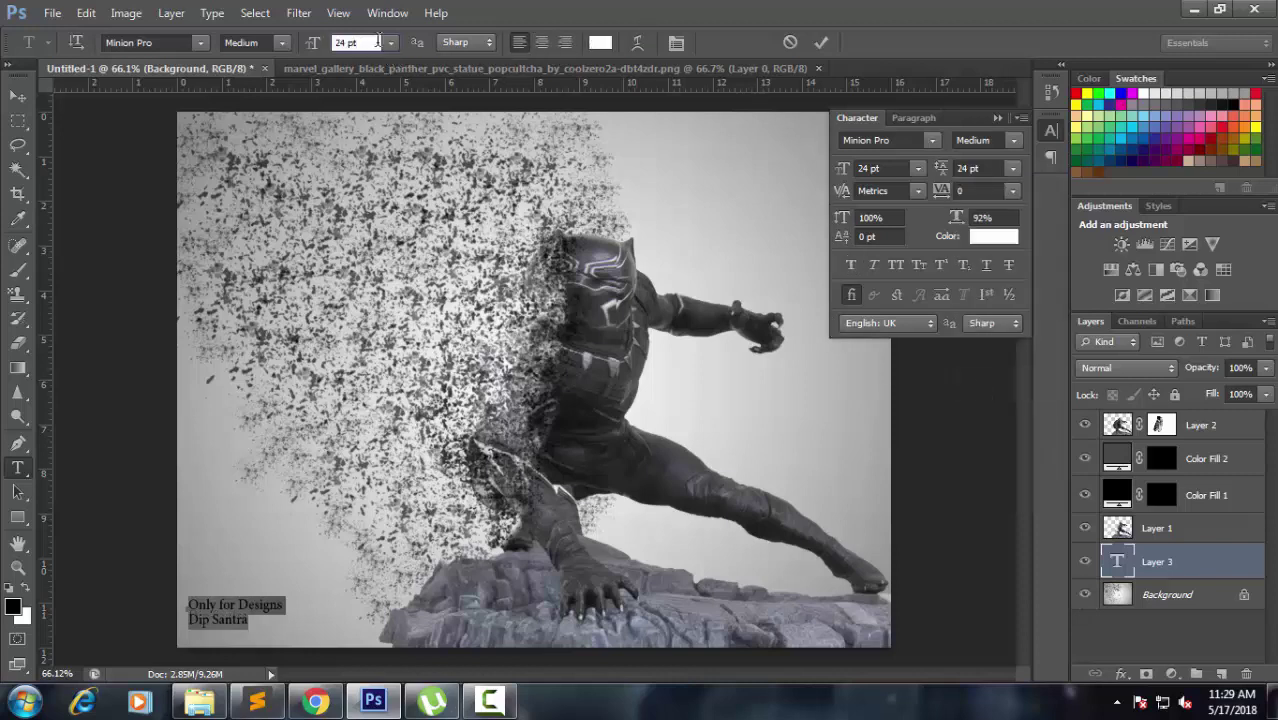
pyautogui.press('Up')
pyautogui.press('Up')
pyautogui.press('Up')
pyautogui.press('Up')
pyautogui.press('Up')
pyautogui.press('Up')
pyautogui.press('Up')
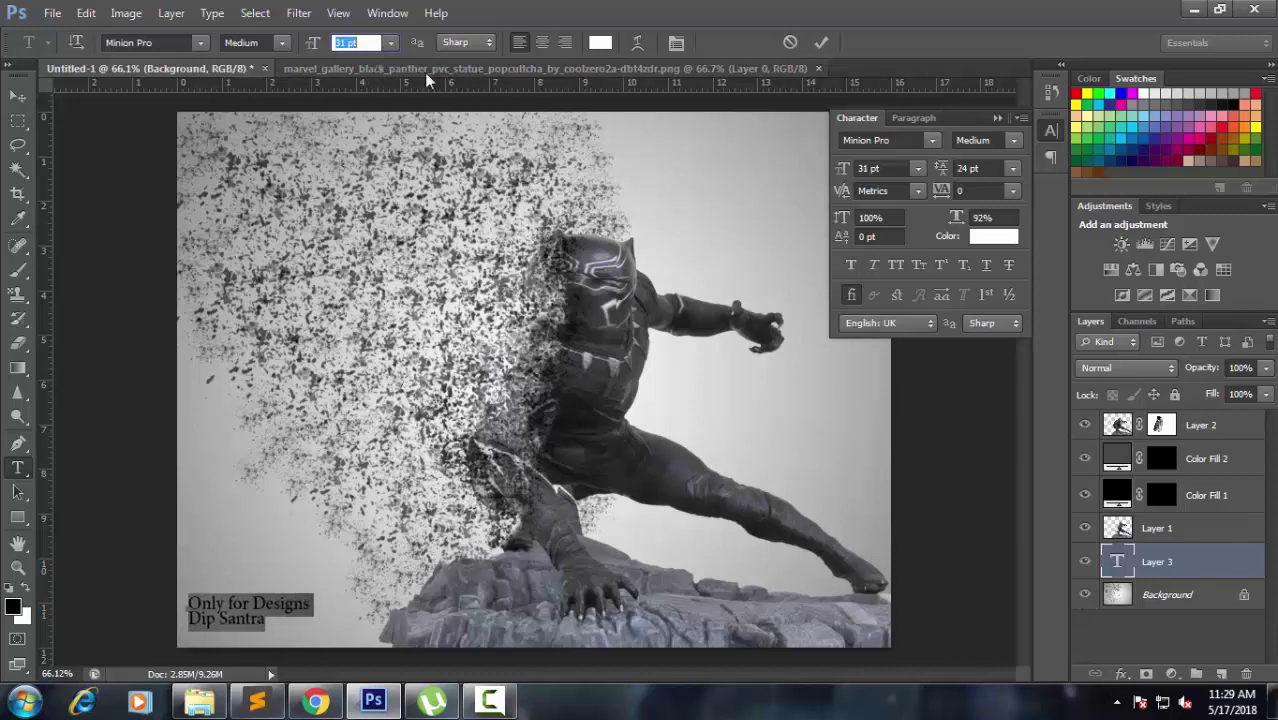
pyautogui.click(820, 44)
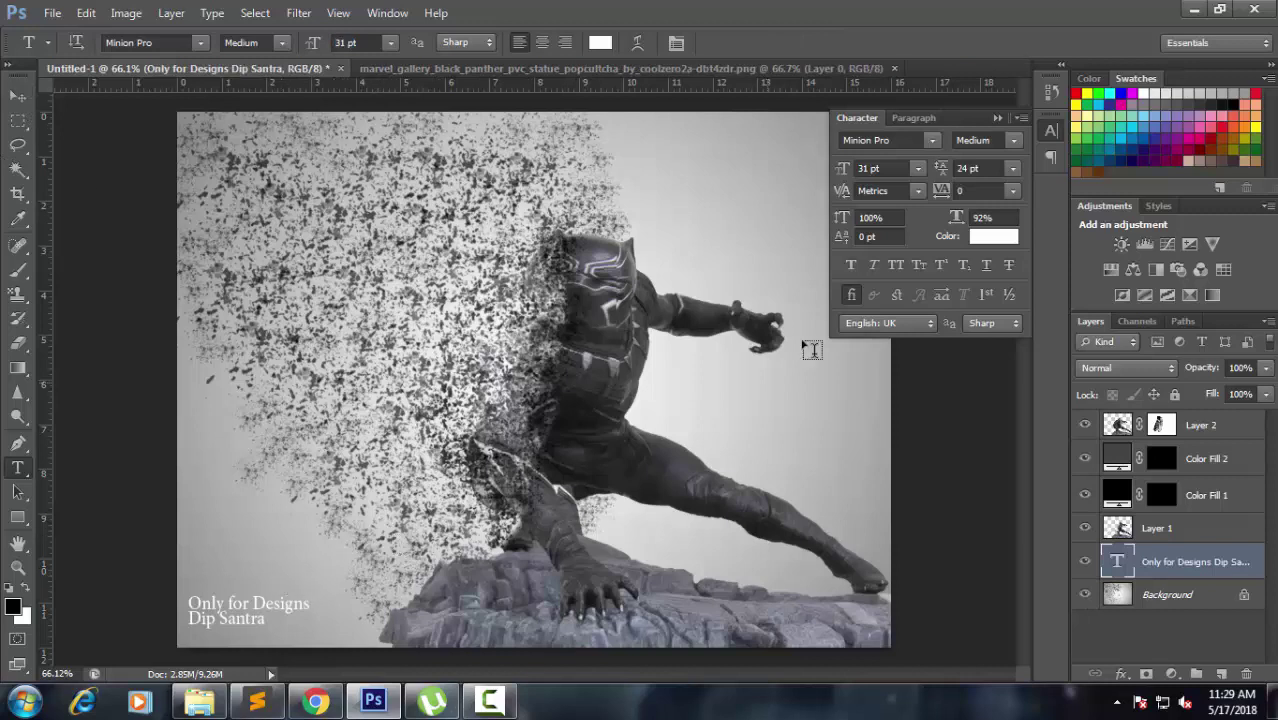
pyautogui.click(17, 100)
# - Deselect the text layer, collapse the Character panel, and Save As with JPEG format
pyautogui.click(88, 318)
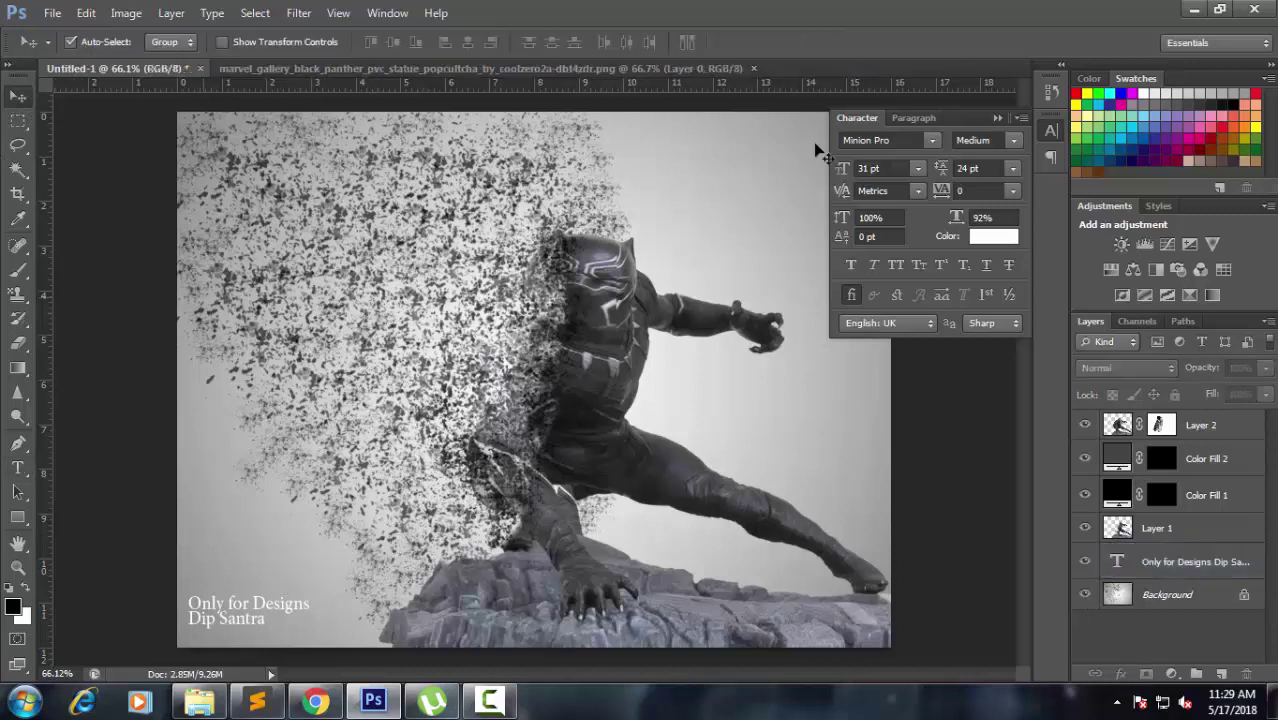
pyautogui.click(997, 118)
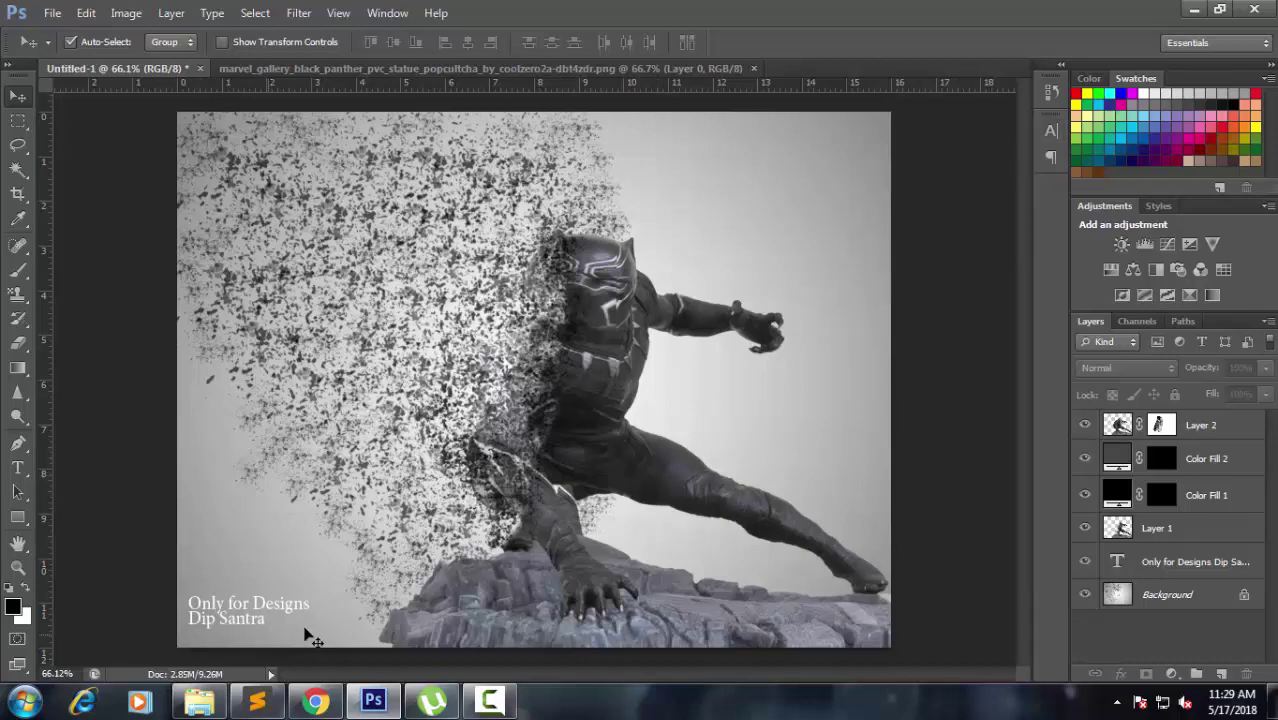
pyautogui.click(53, 13)
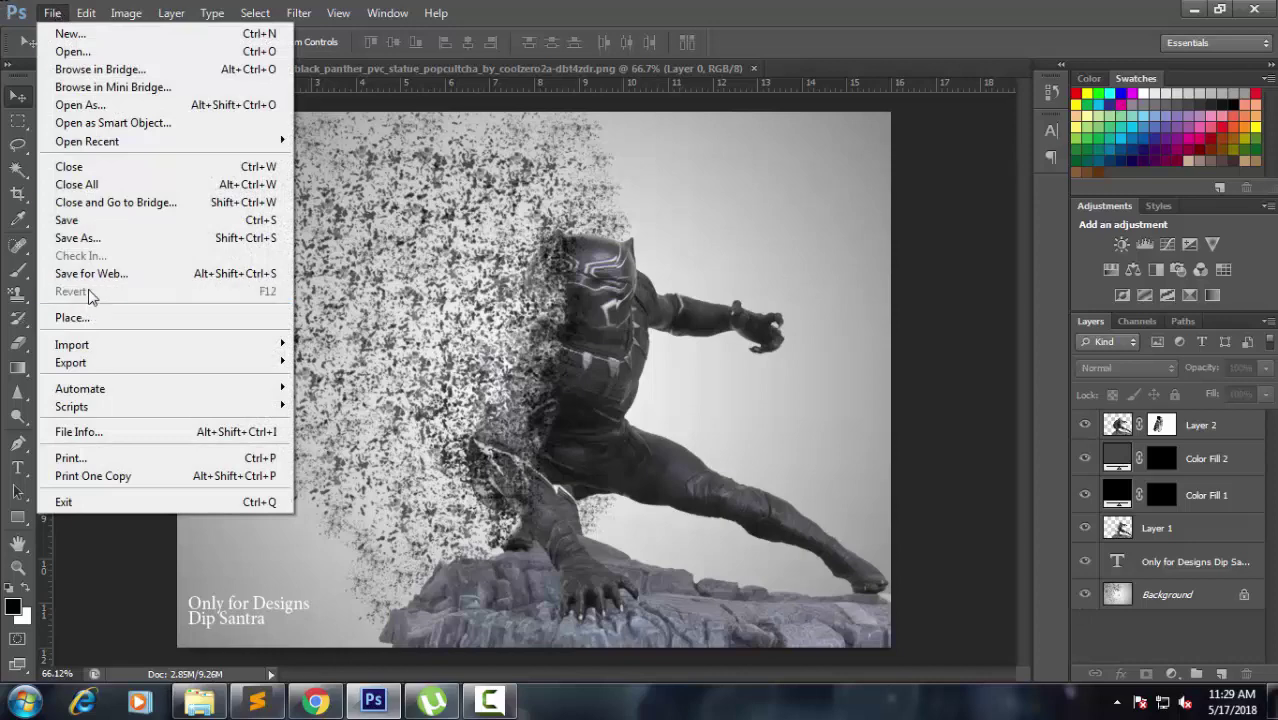
pyautogui.click(85, 238)
pyautogui.click(675, 396)
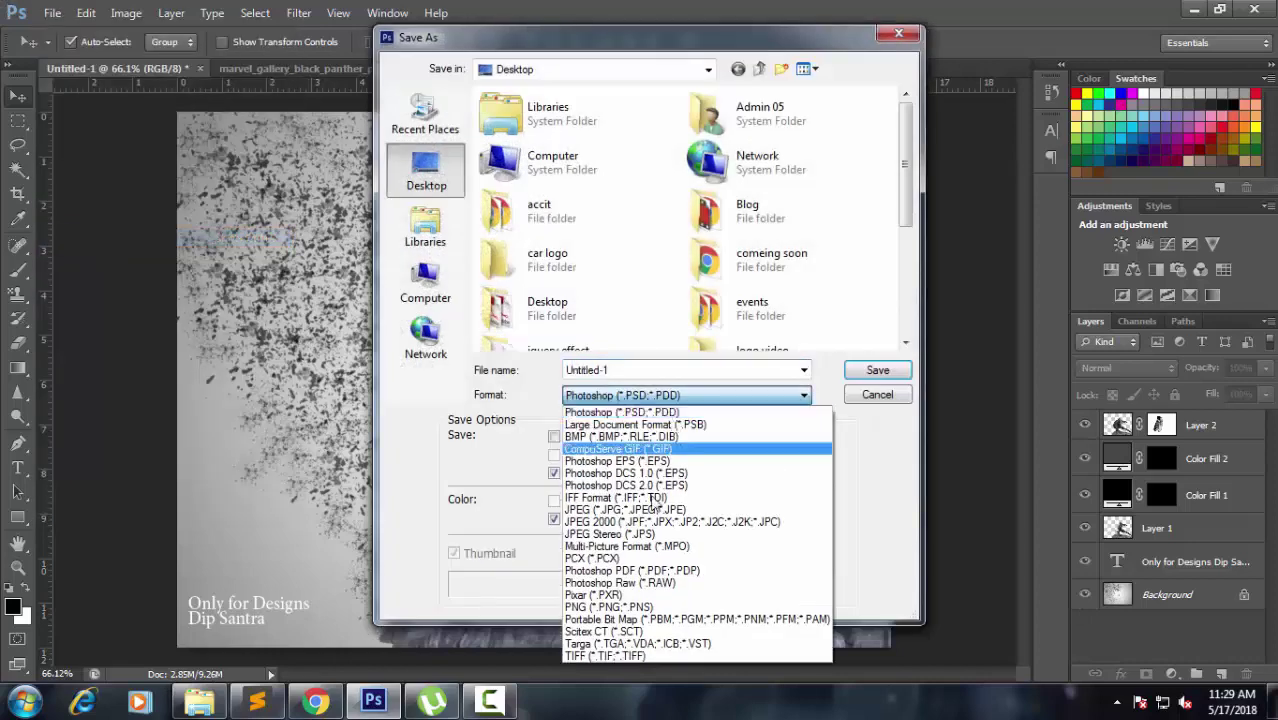
pyautogui.click(655, 509)
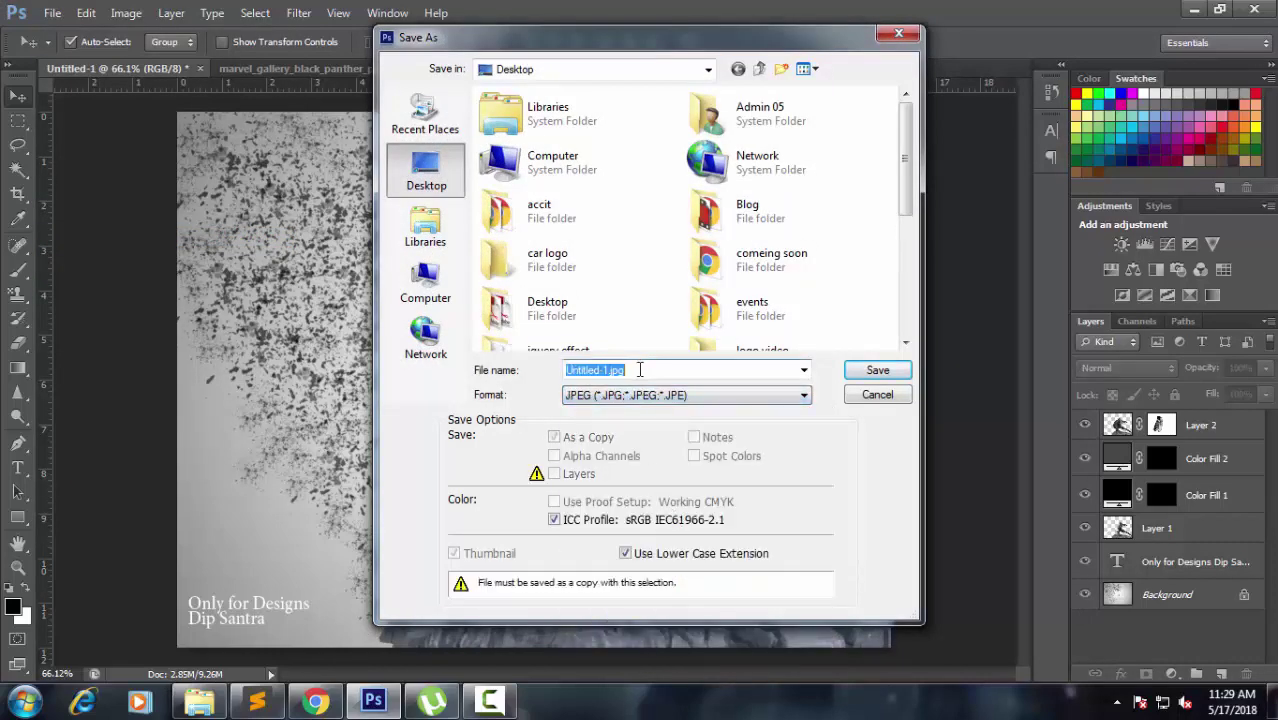
# - Name the file 'Black Panther', save it, and accept the JPEG options
pyautogui.write('N')
pyautogui.press('BackSpace')
pyautogui.write('B')
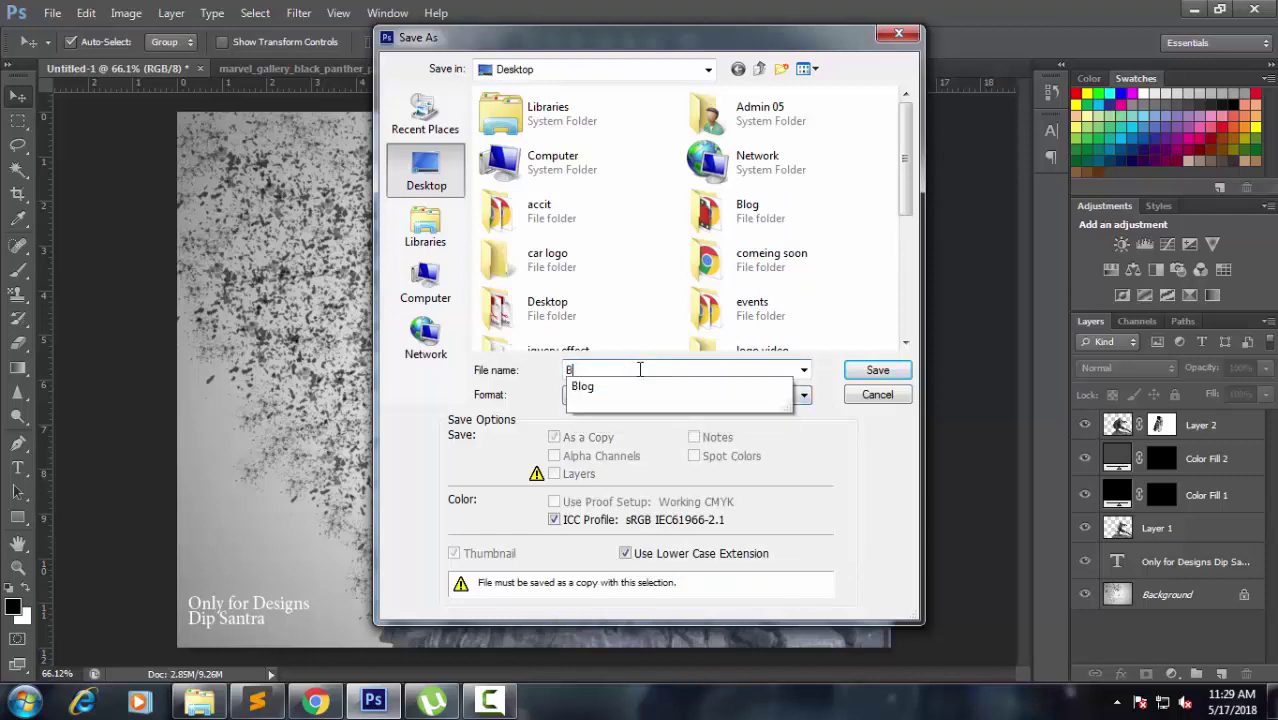
pyautogui.write('lack Panther')
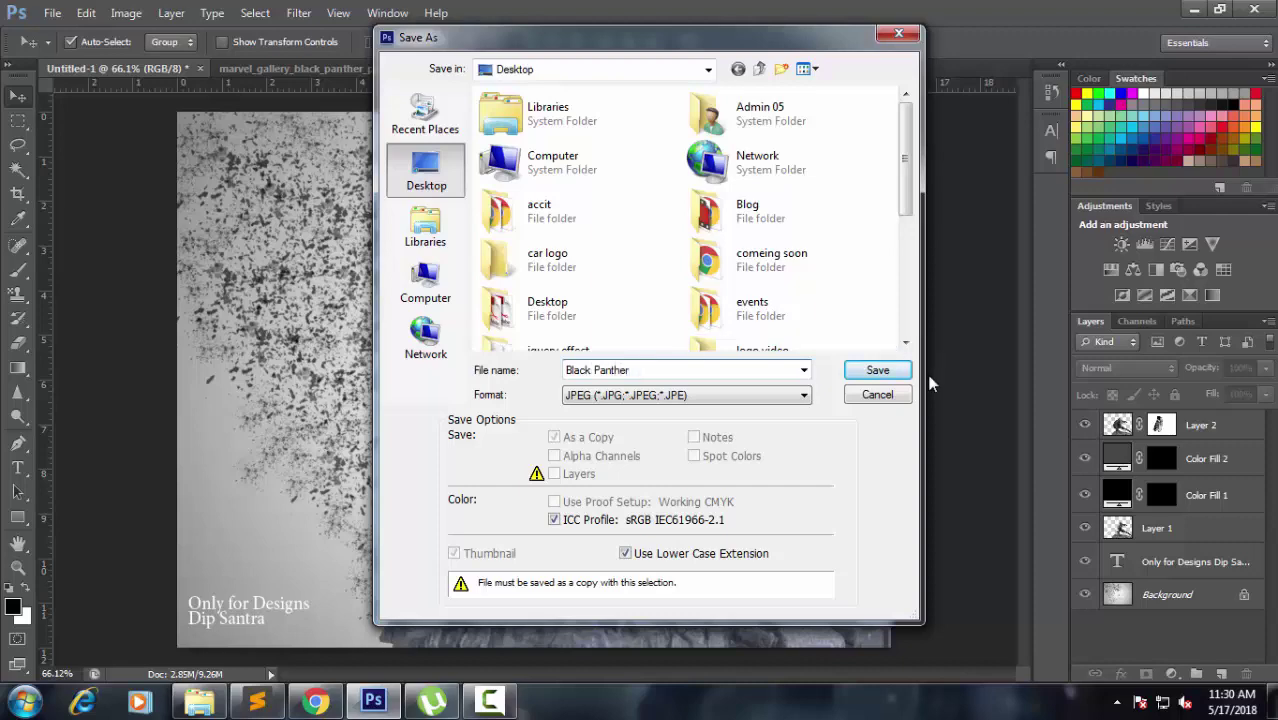
pyautogui.click(877, 370)
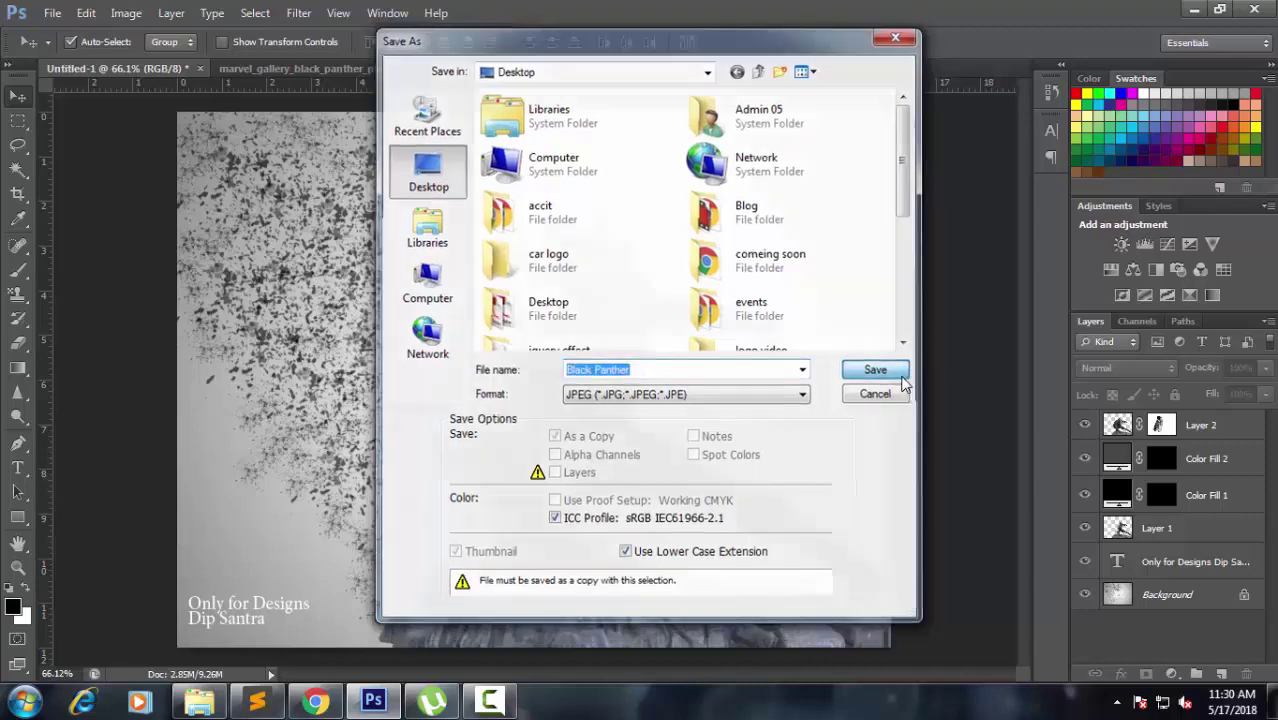
pyautogui.click(735, 177)
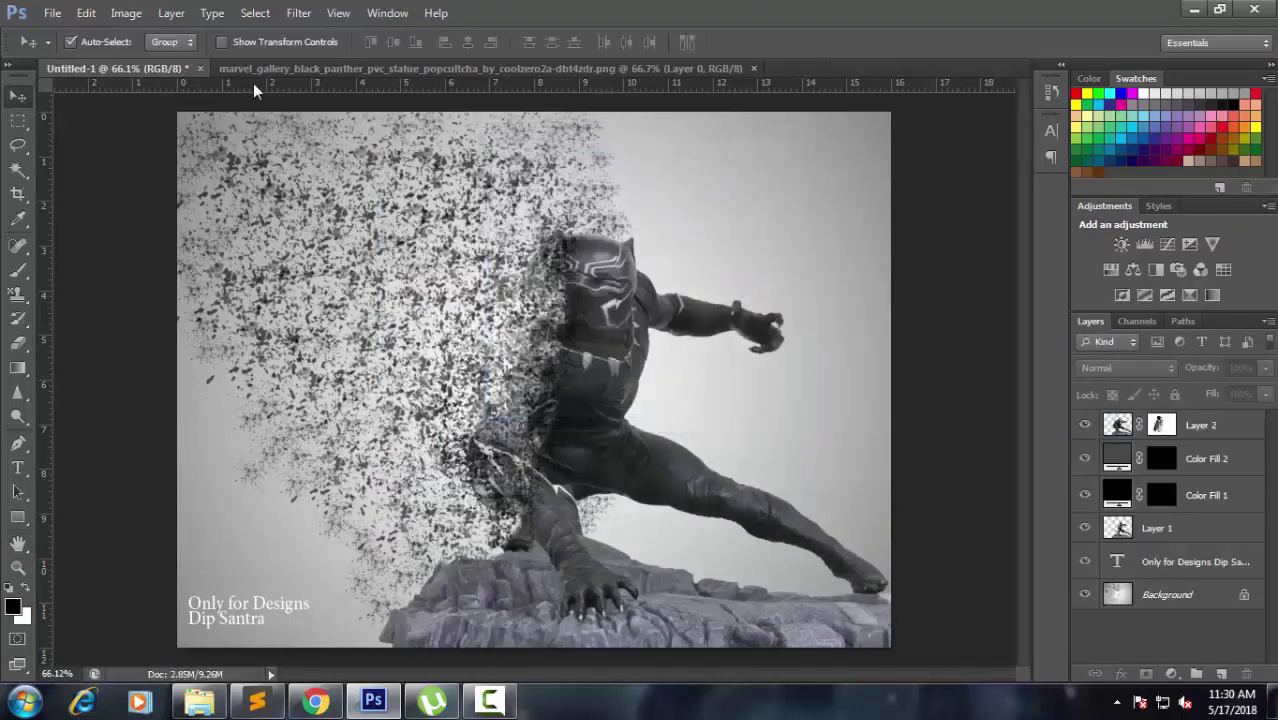
pyautogui.click(1205, 11)
pyautogui.click(1231, 10)
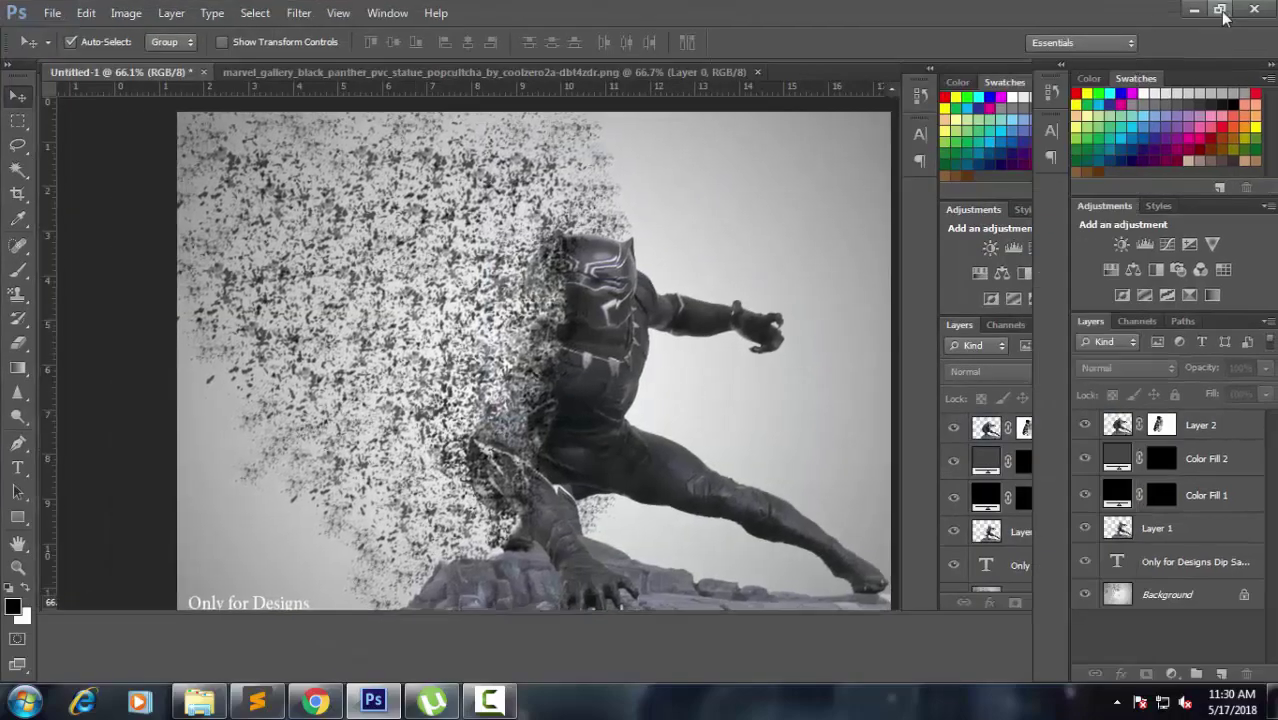
# - Open the Black Panther JPEG from the desktop in Windows Photo Viewer and zoom to inspect it
pyautogui.click(1200, 12)
pyautogui.click(1200, 12)
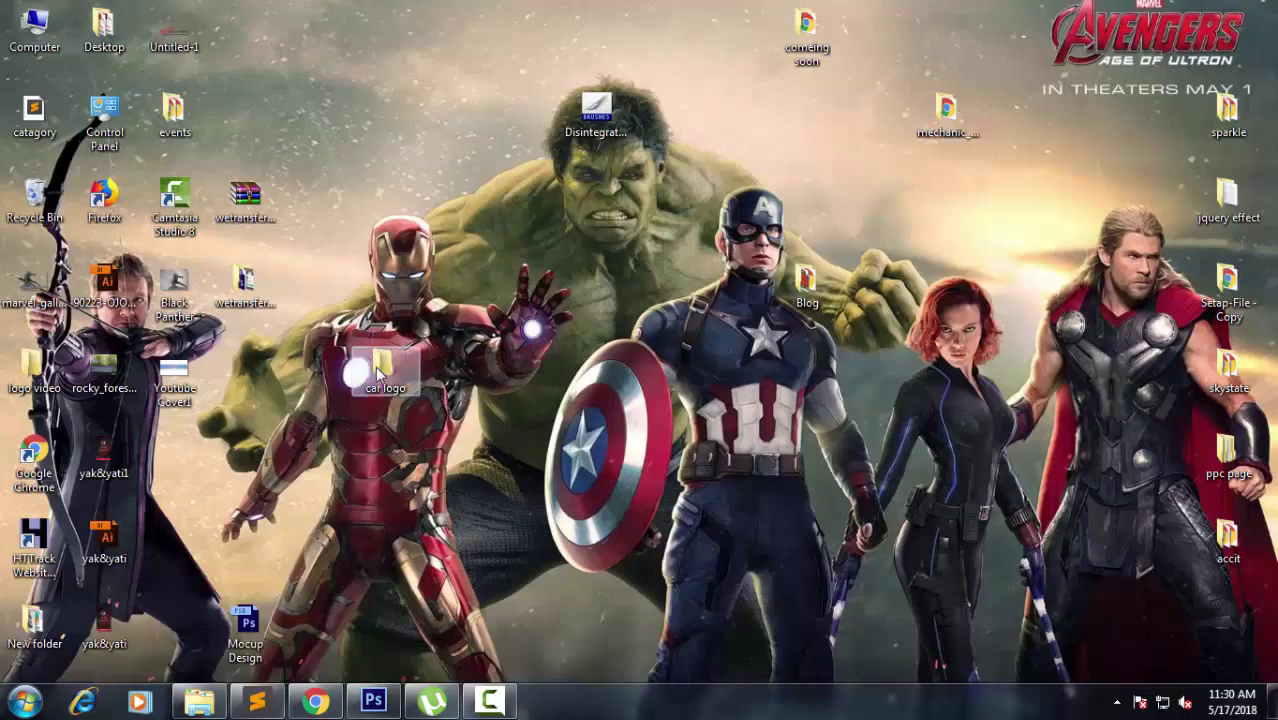
pyautogui.doubleClick(178, 285)
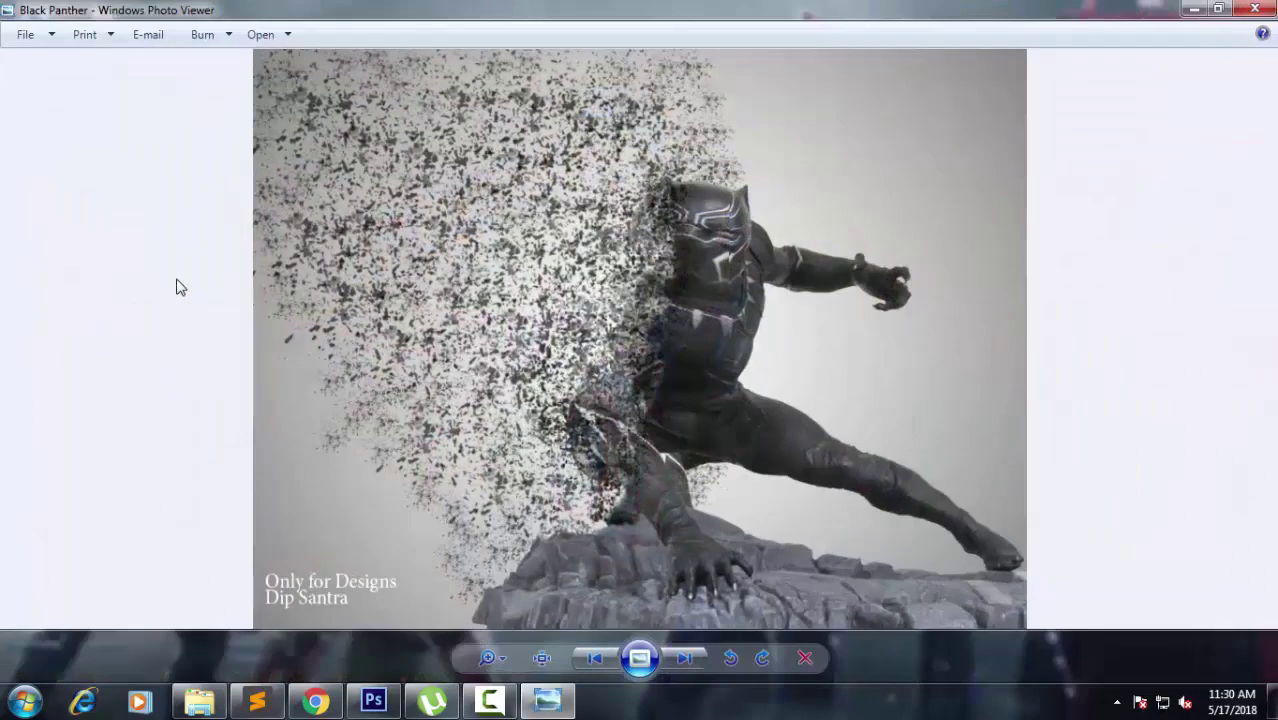
pyautogui.scroll(2, 570, 375)
pyautogui.scroll(-1, 576, 363)
pyautogui.scroll(-1, 577, 368)
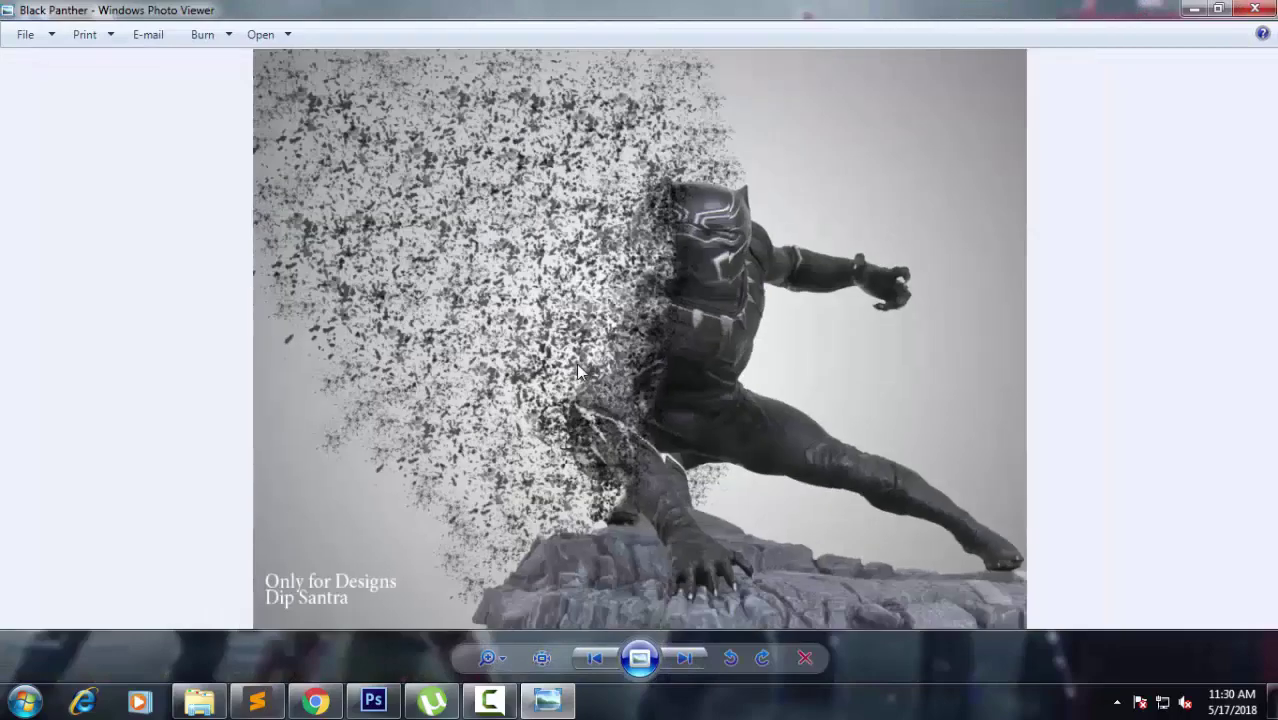